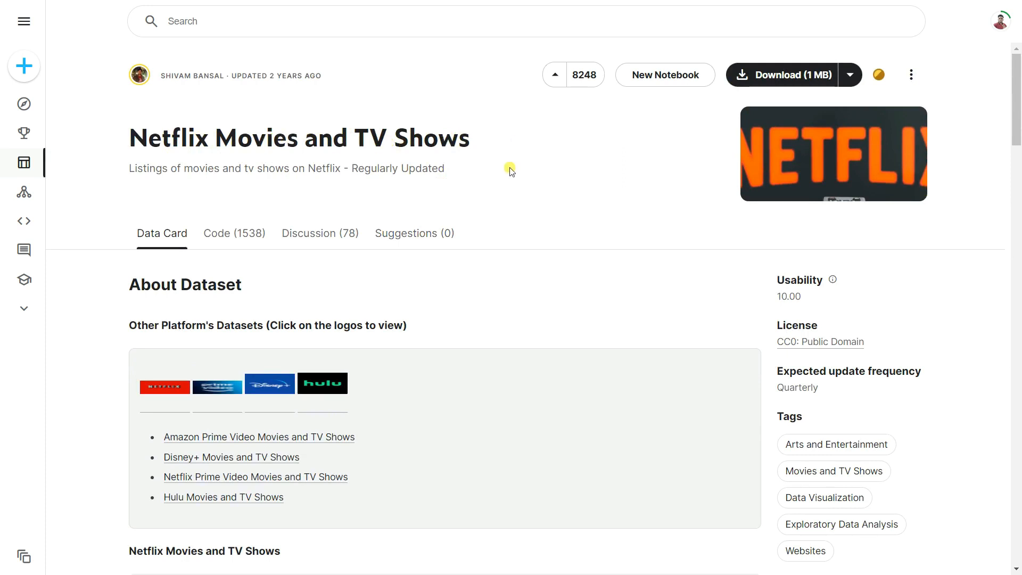
scroll(512, 187, down, 10)
scroll(521, 206, up, 10)
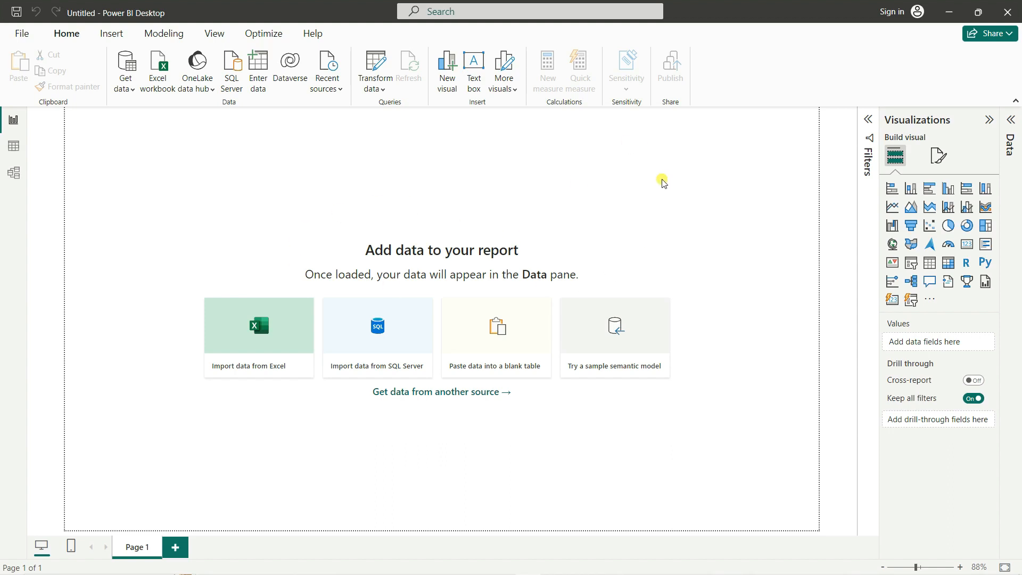
Step: Import netflix_titles.csv through the Text/CSV connector and load it into the report
click(127, 71)
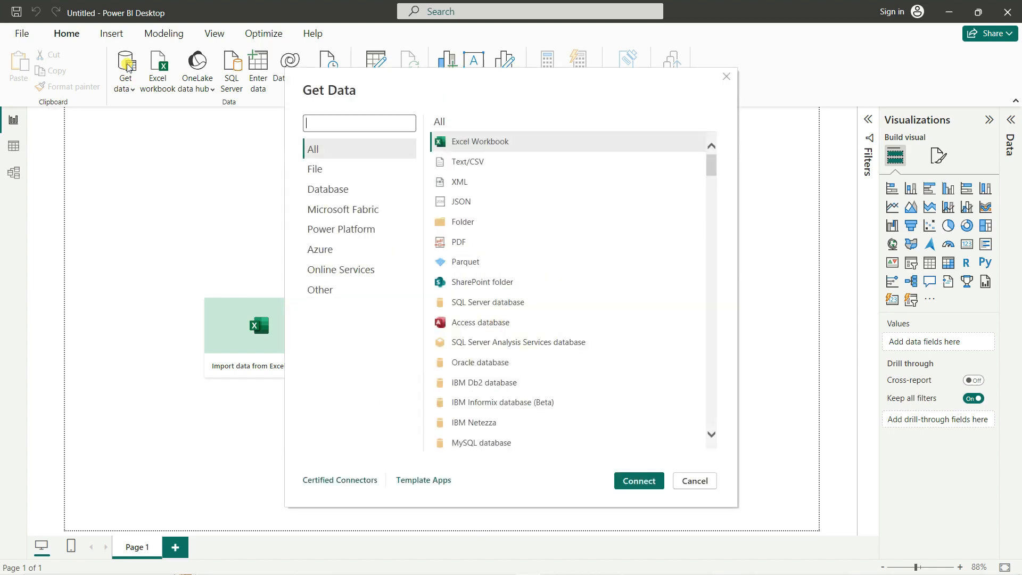
click(505, 161)
click(639, 482)
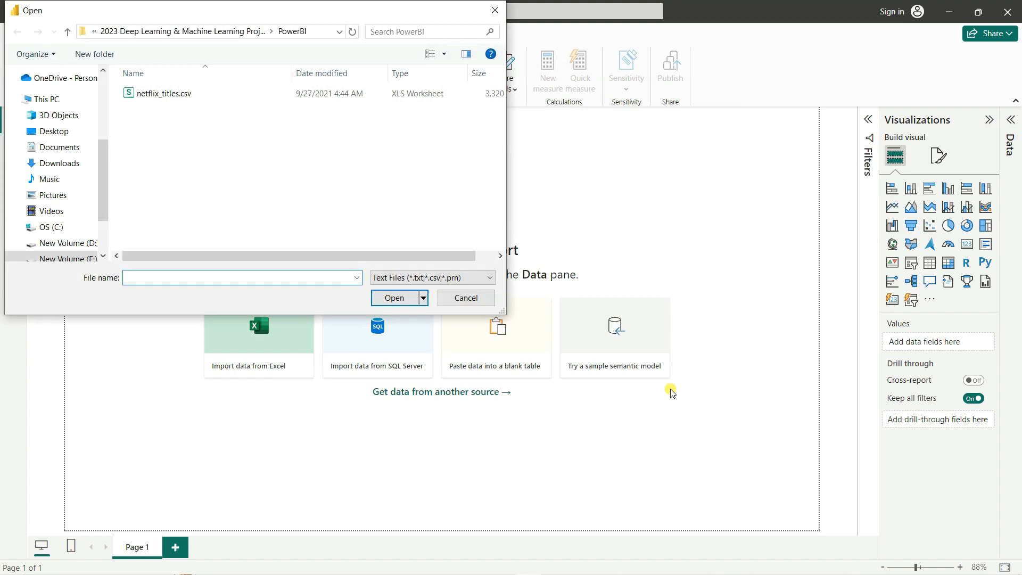
click(233, 98)
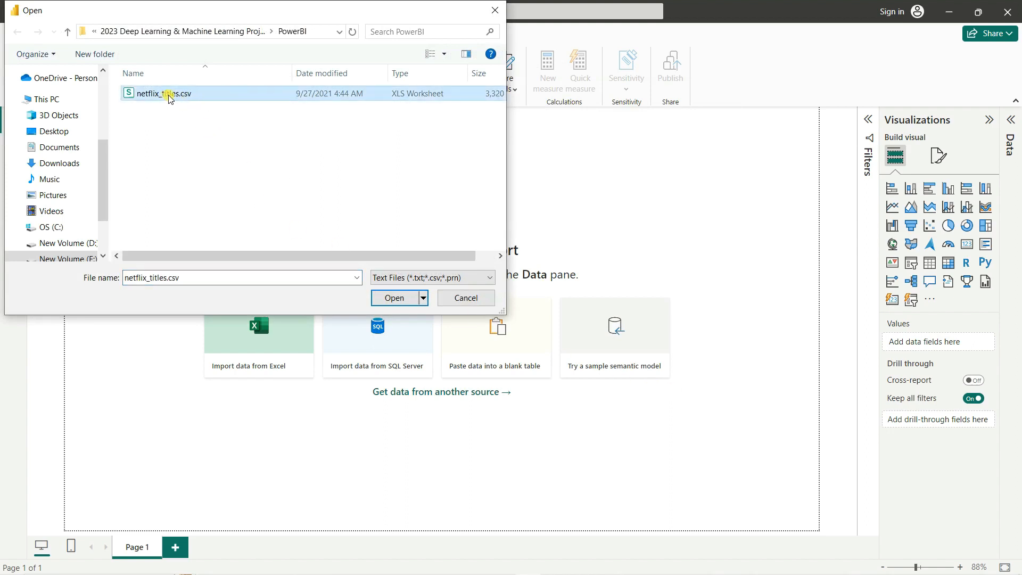
click(379, 298)
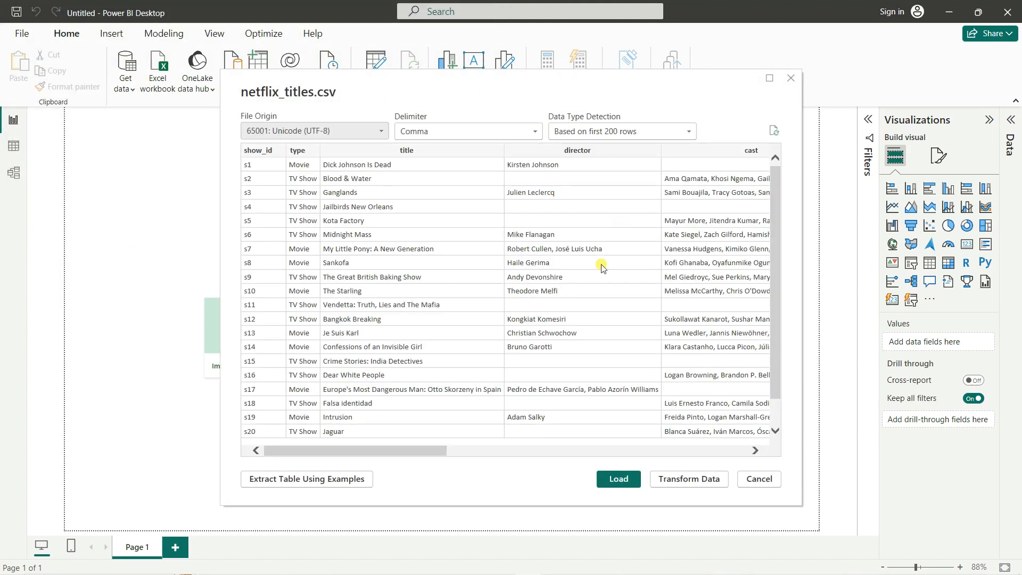
drag(377, 451, 328, 447)
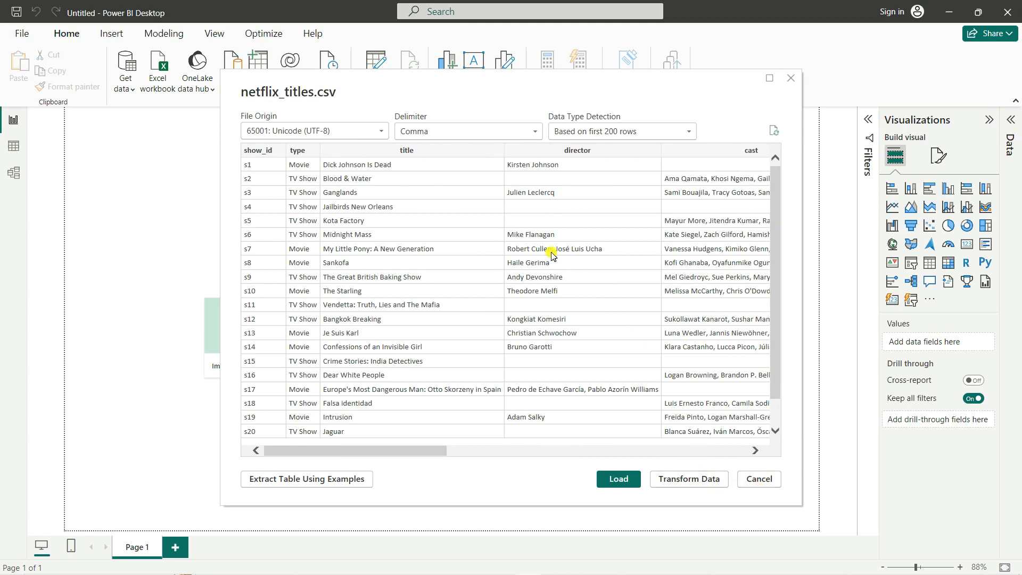
click(618, 479)
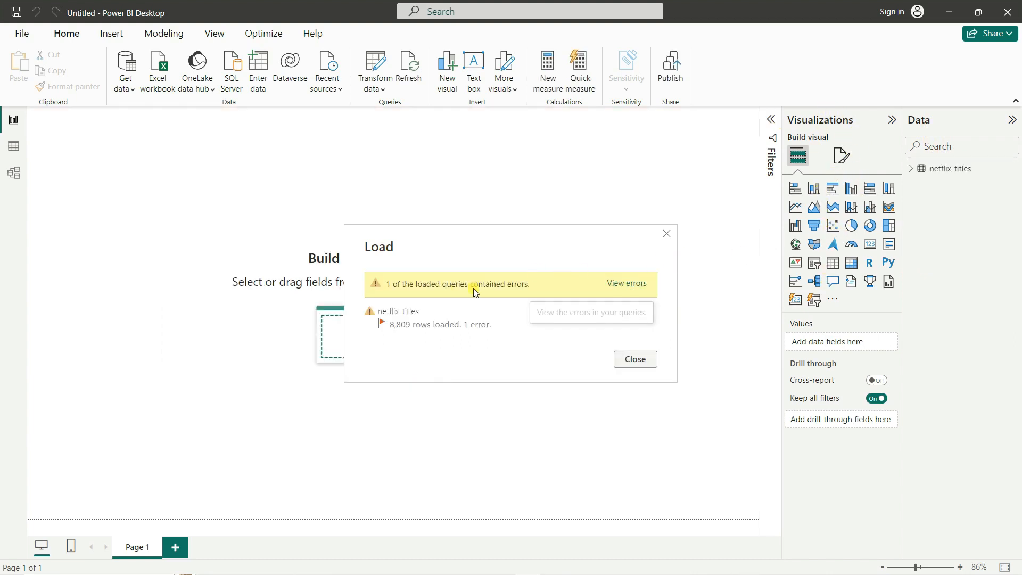
Step: Open the load errors in Power Query, remove errors from the Errors in netflix_titles query, and apply the changes
click(637, 289)
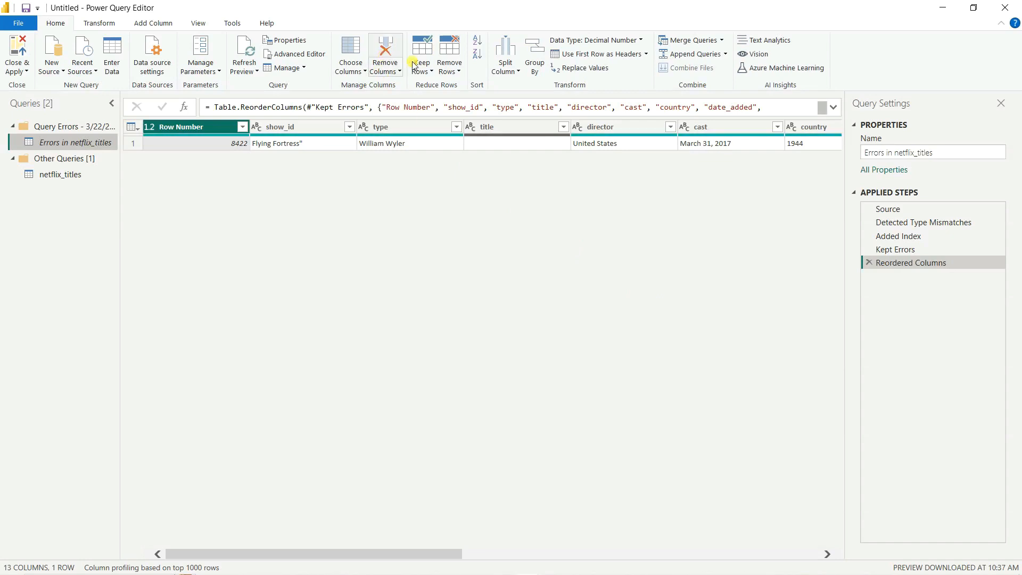
click(450, 64)
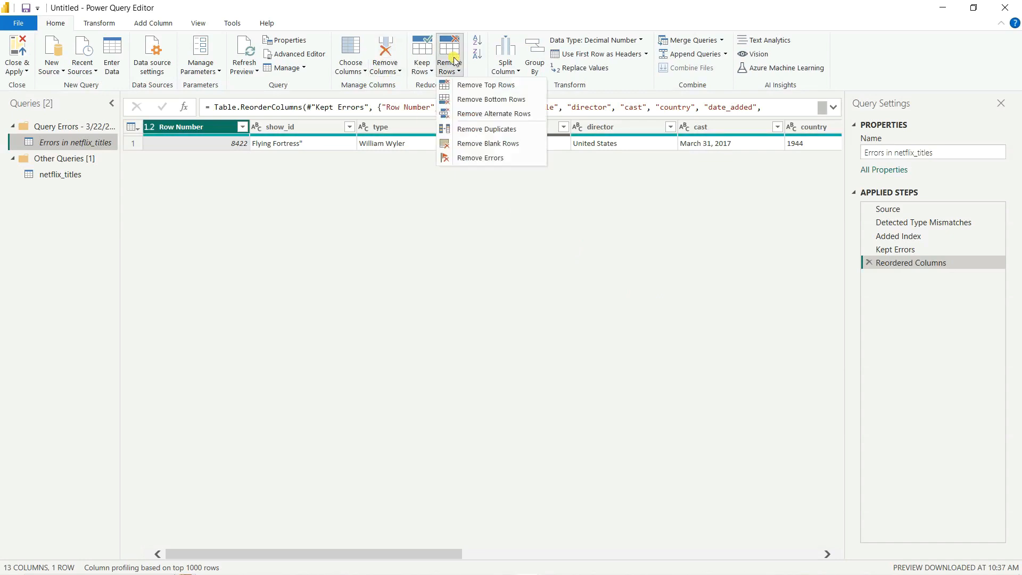
click(477, 158)
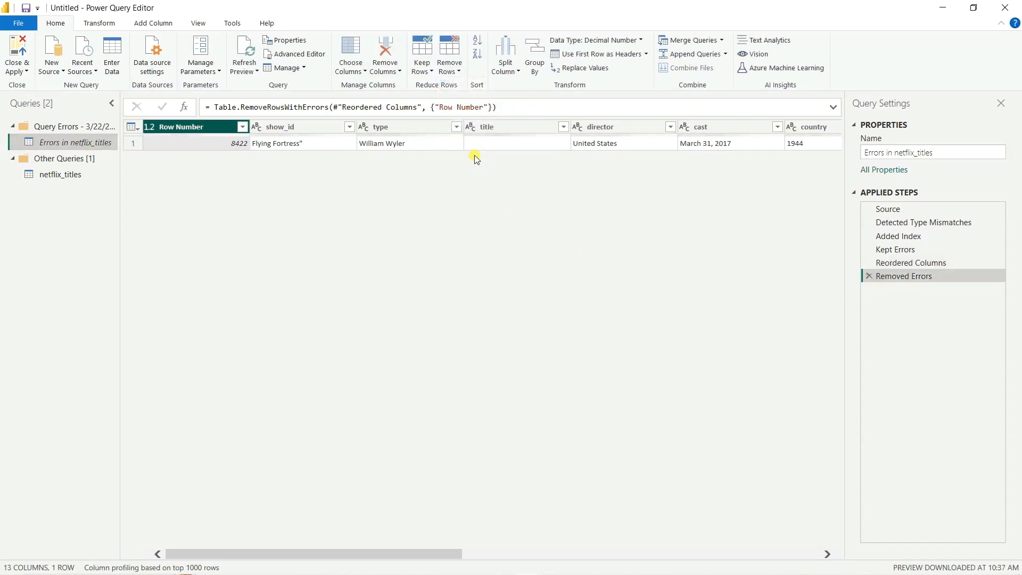
click(10, 51)
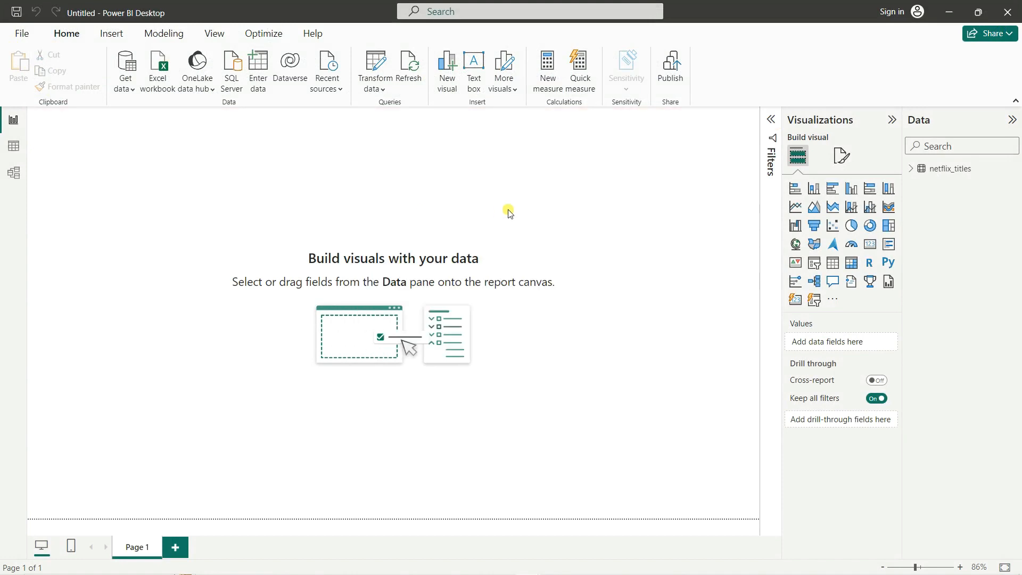
Step: Expand the netflix_titles table's field list and the collapsed Filters pane
click(940, 169)
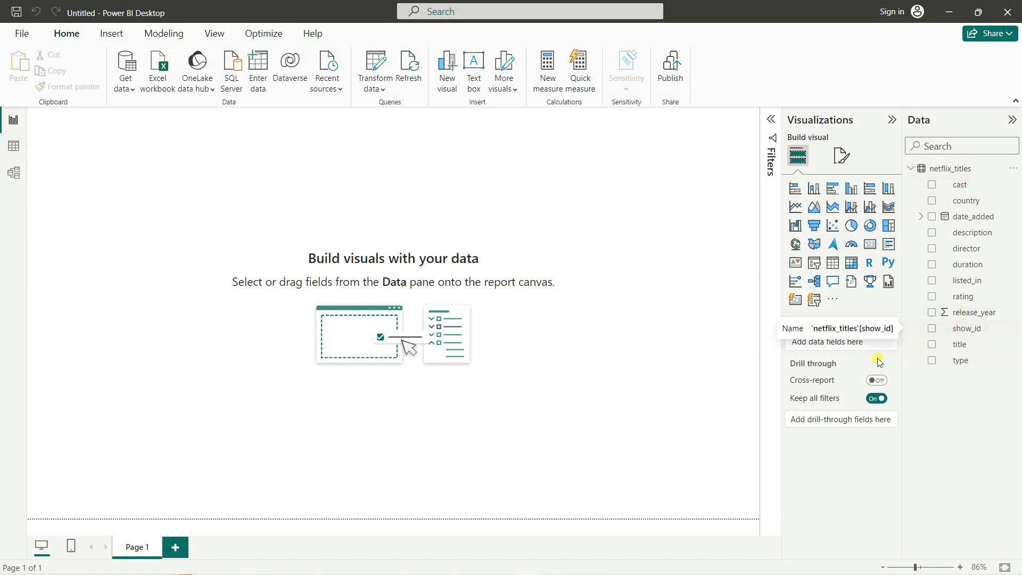
click(771, 120)
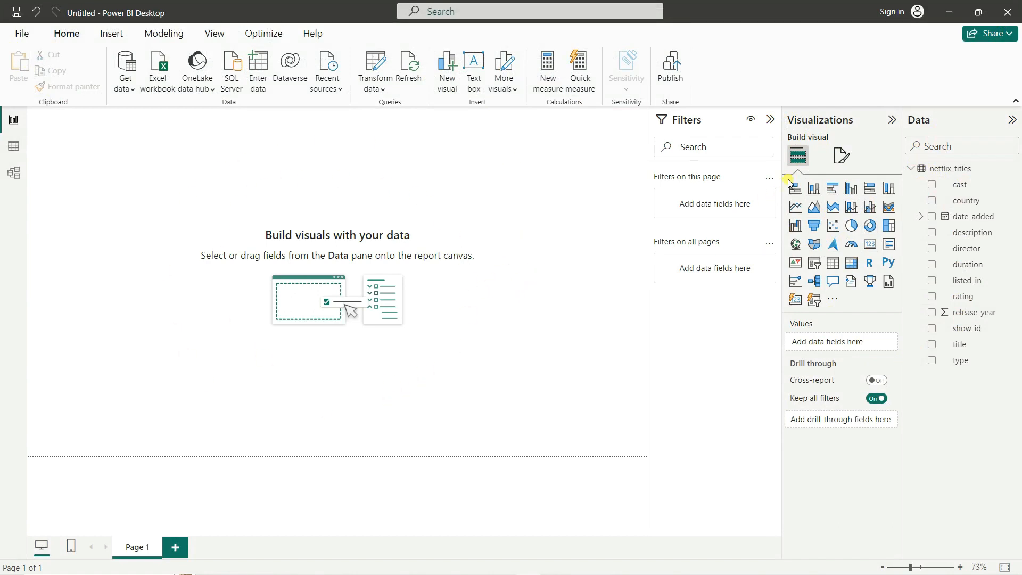
Step: Set the report page's canvas background to black with 0% transparency
click(842, 156)
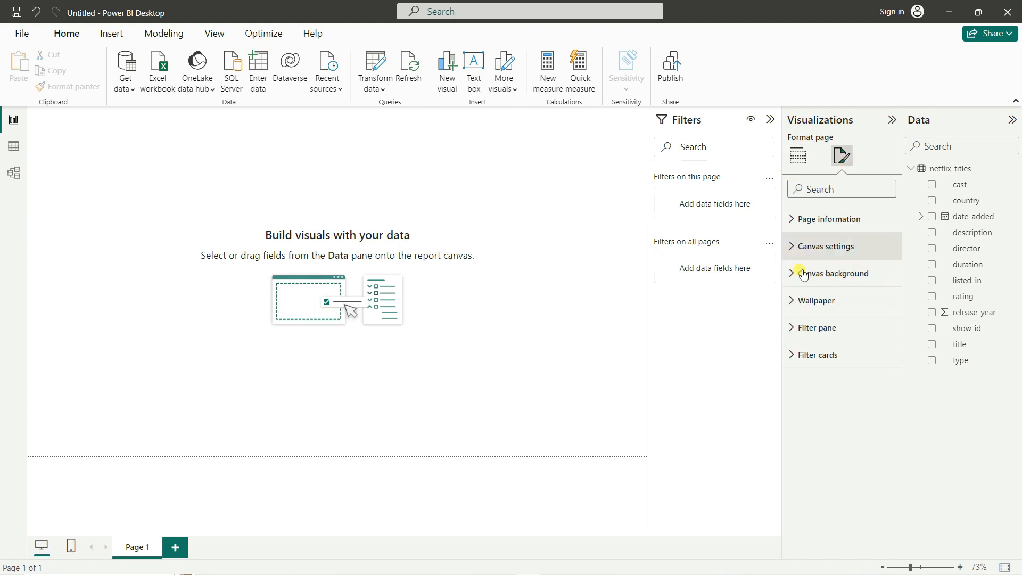
click(822, 272)
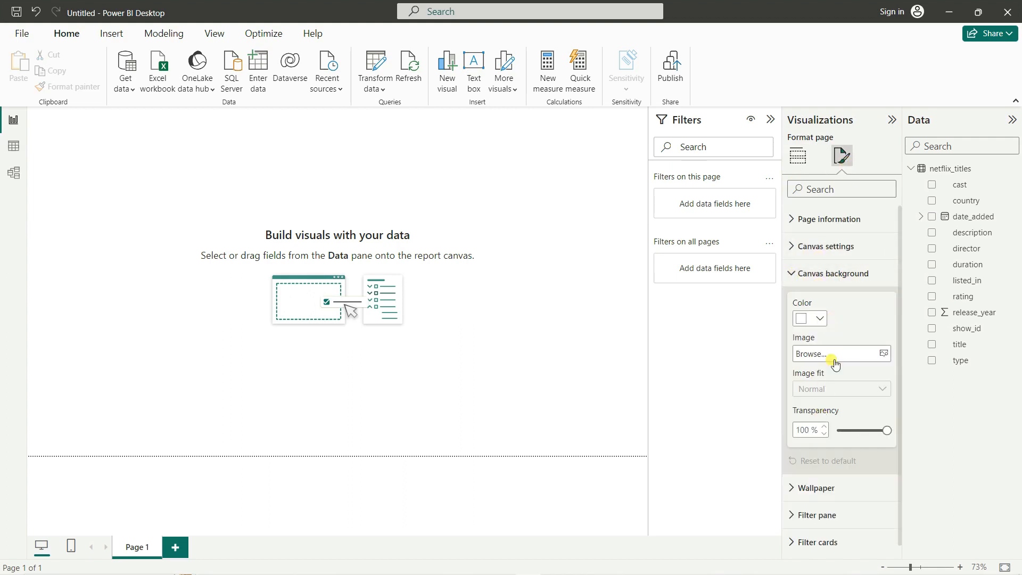
click(821, 319)
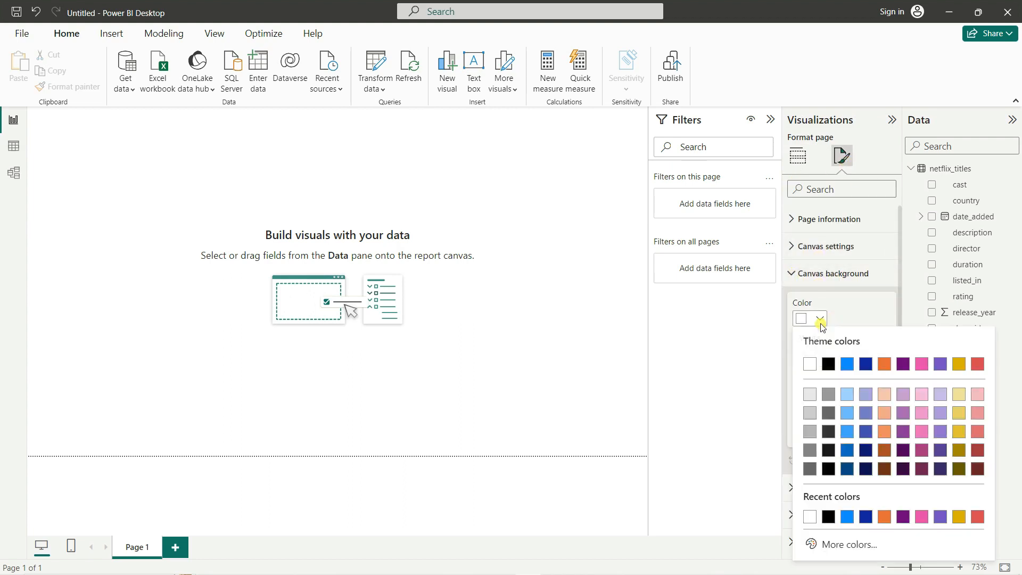
click(829, 365)
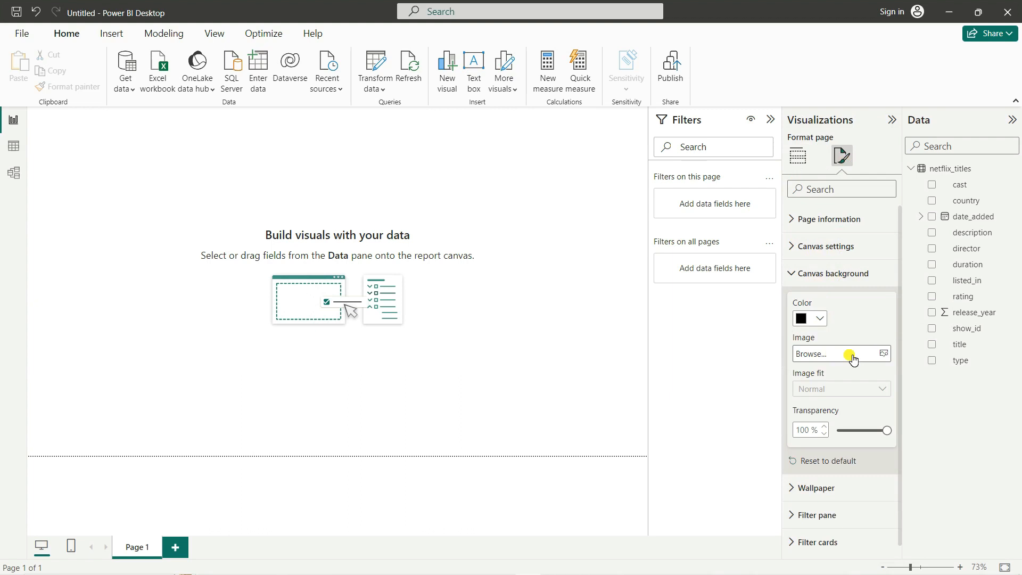
drag(844, 436, 835, 430)
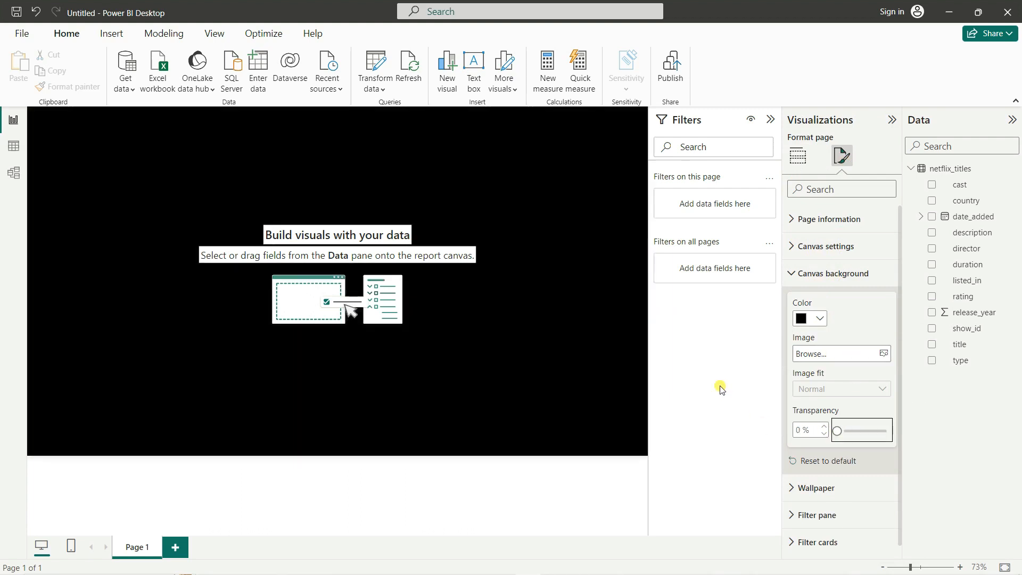
click(697, 348)
click(792, 273)
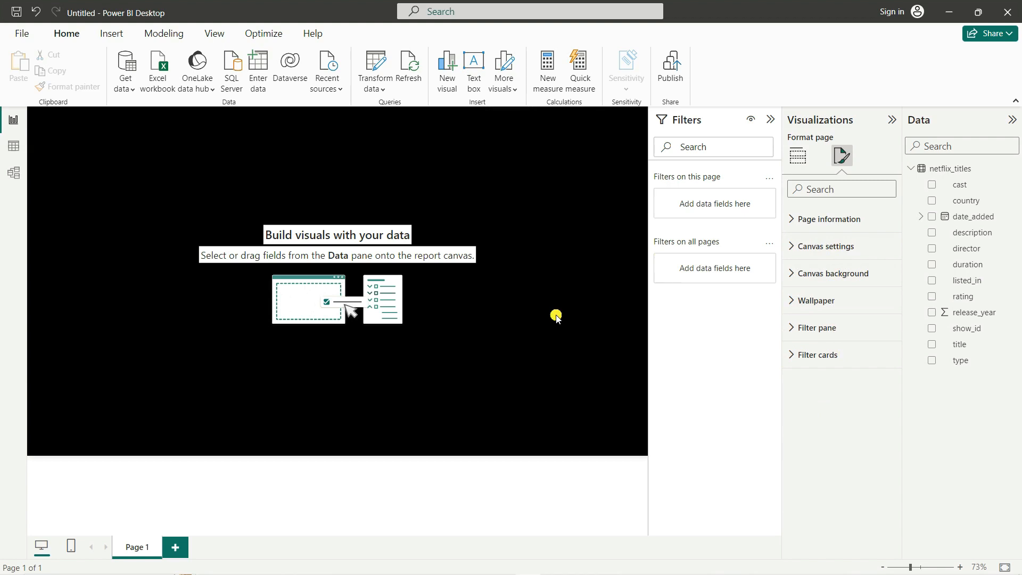
Step: Add an empty donut chart to the report page
click(798, 158)
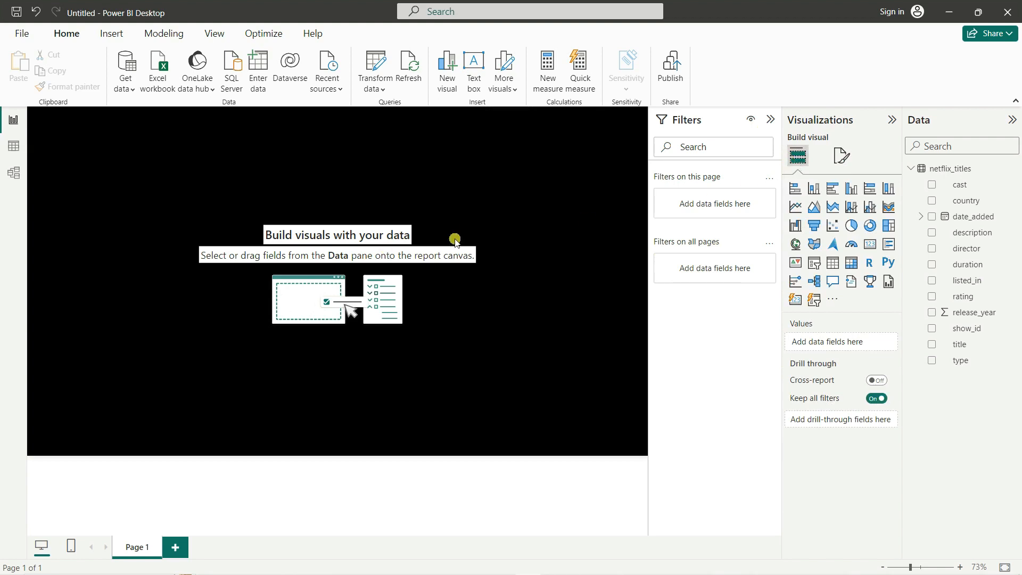
click(872, 227)
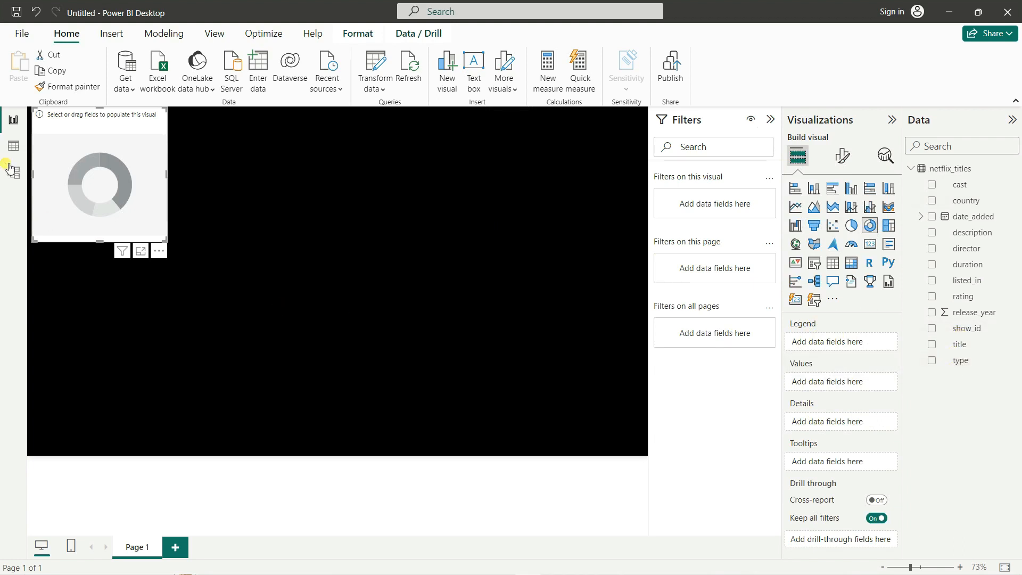
Step: Examine the netflix_titles rows in the table view, check the model view, and return to the report view
click(13, 146)
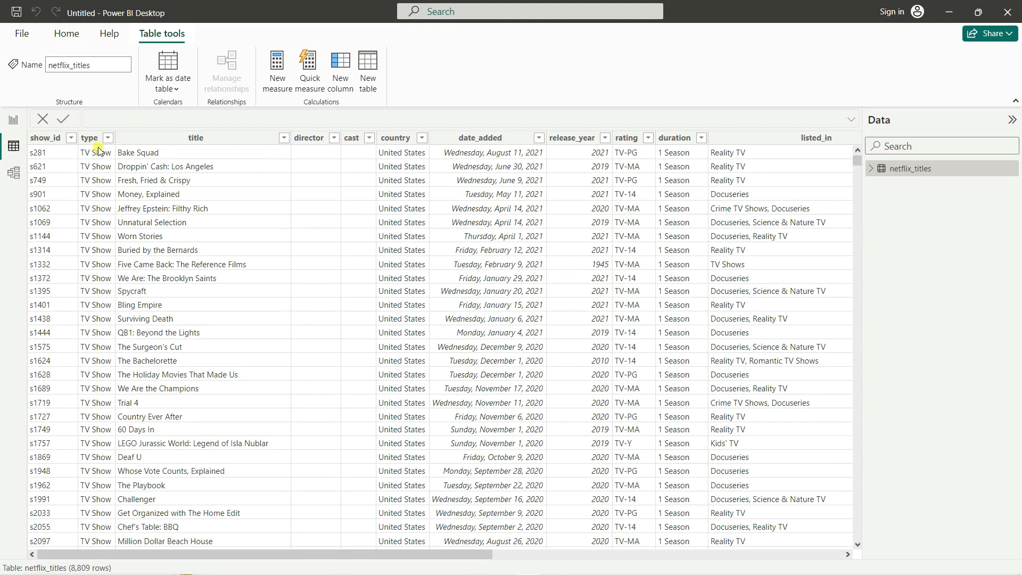
scroll(93, 214, down, 20)
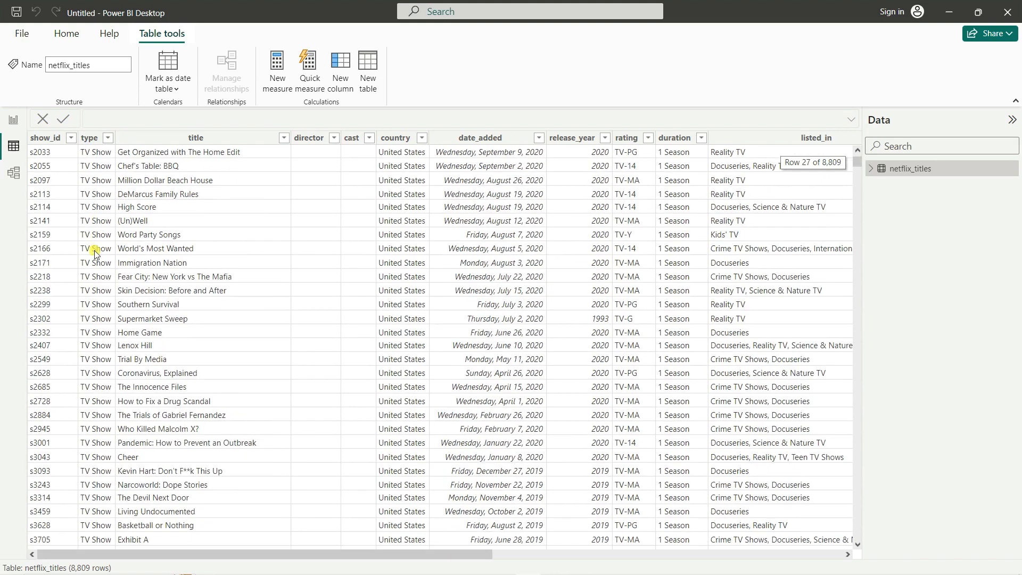
scroll(101, 308, down, 20)
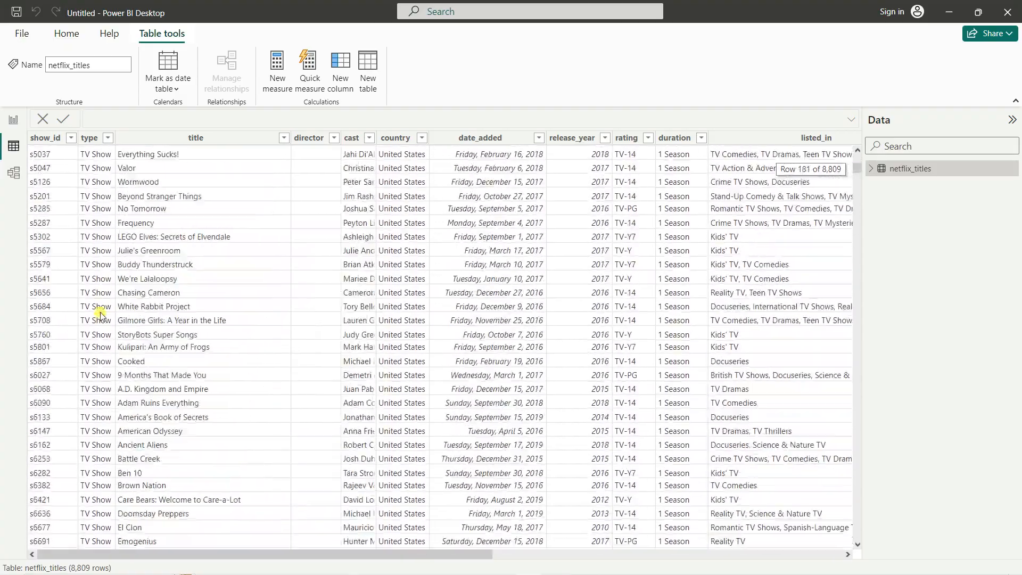
scroll(98, 314, up, 20)
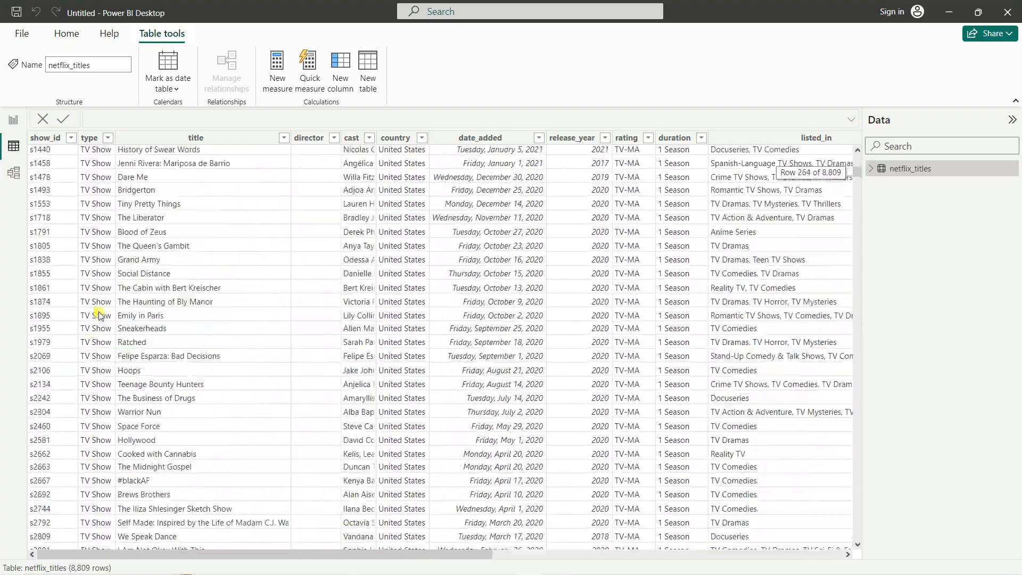
scroll(98, 314, up, 20)
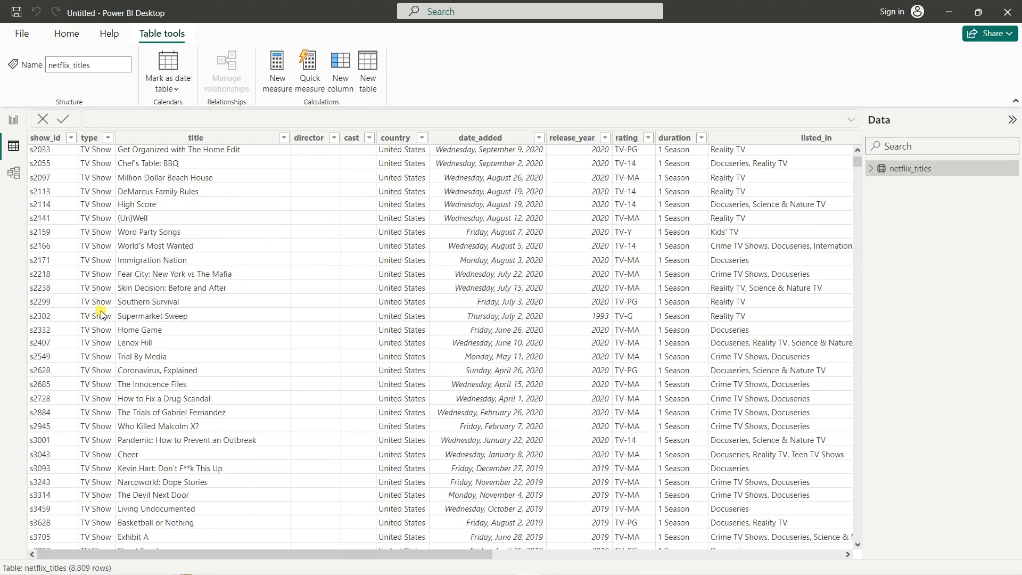
scroll(157, 250, up, 9)
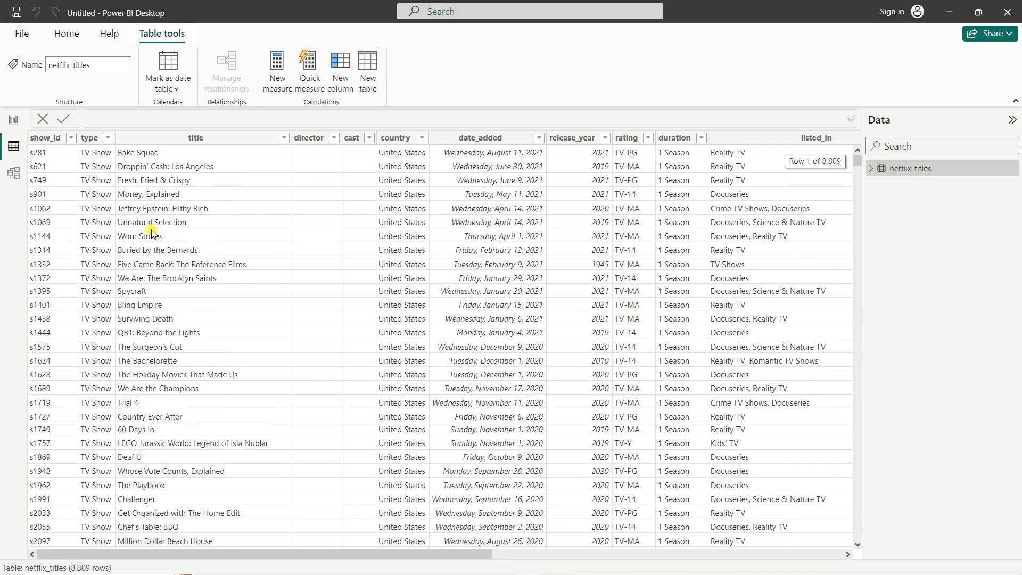
click(20, 176)
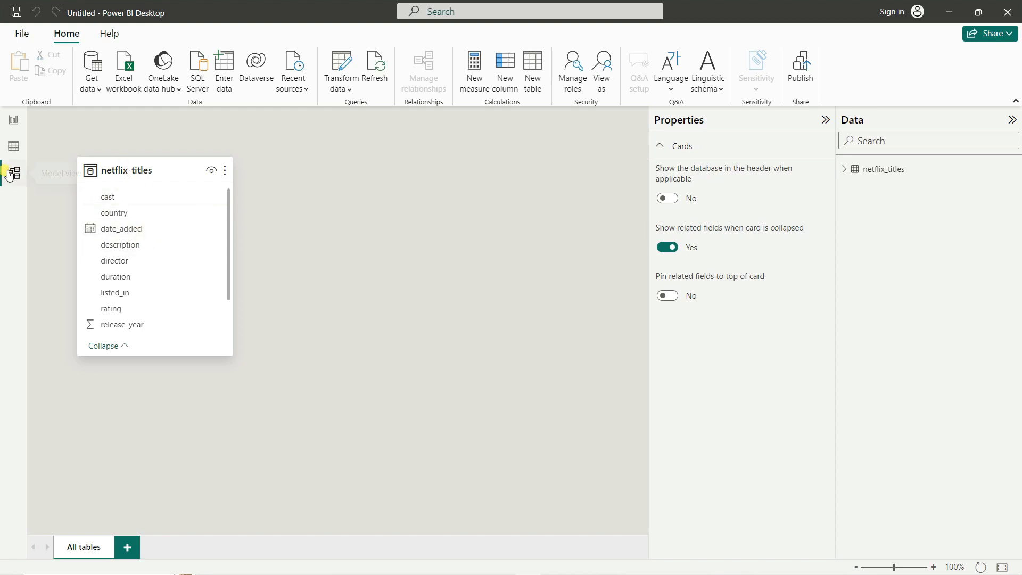
click(15, 126)
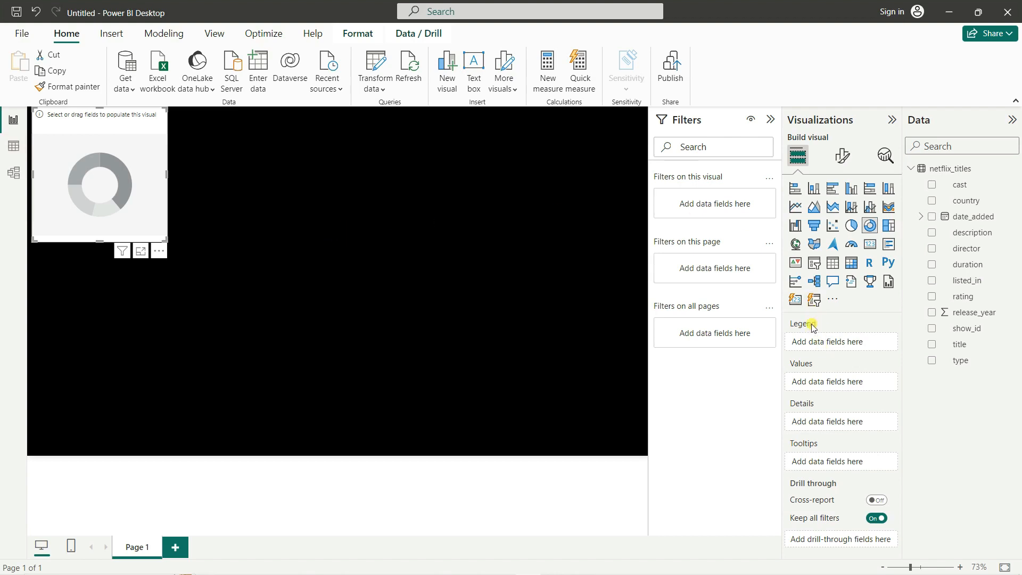
Step: Use type as the donut chart's legend and show_id as its values, and filter the visual's type to Movie and TV Show
drag(966, 365, 900, 342)
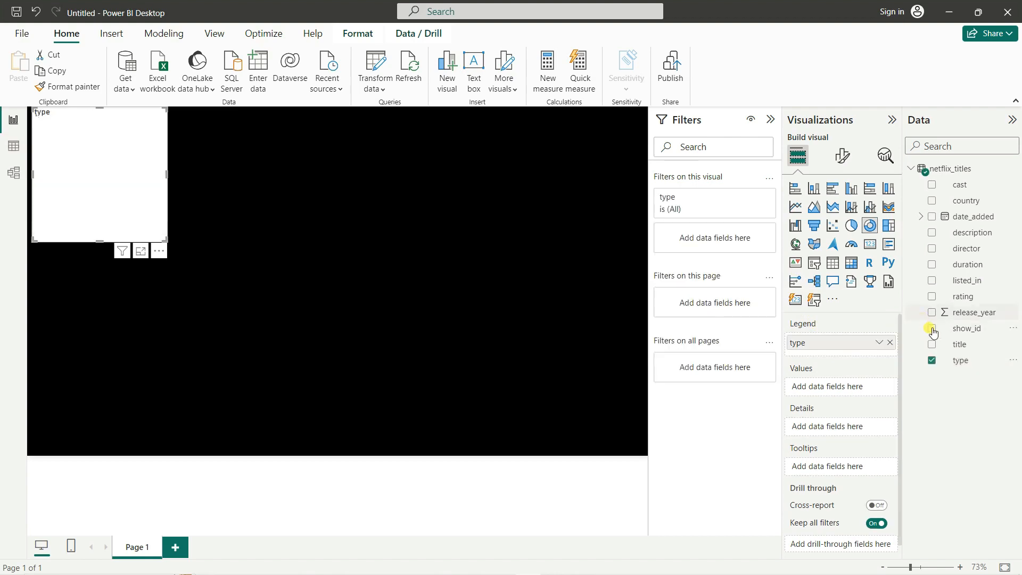
drag(968, 333, 845, 390)
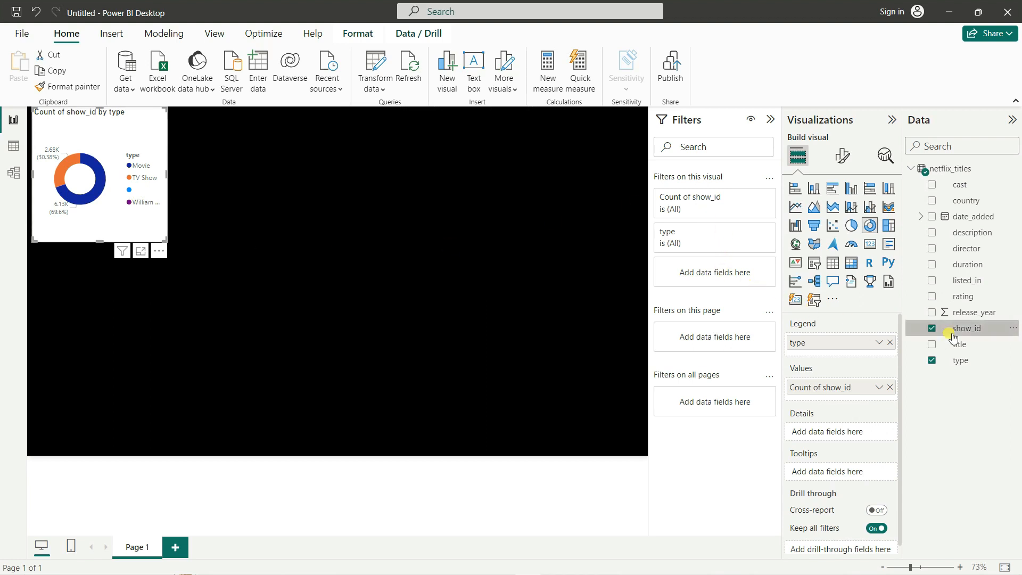
drag(960, 360, 715, 272)
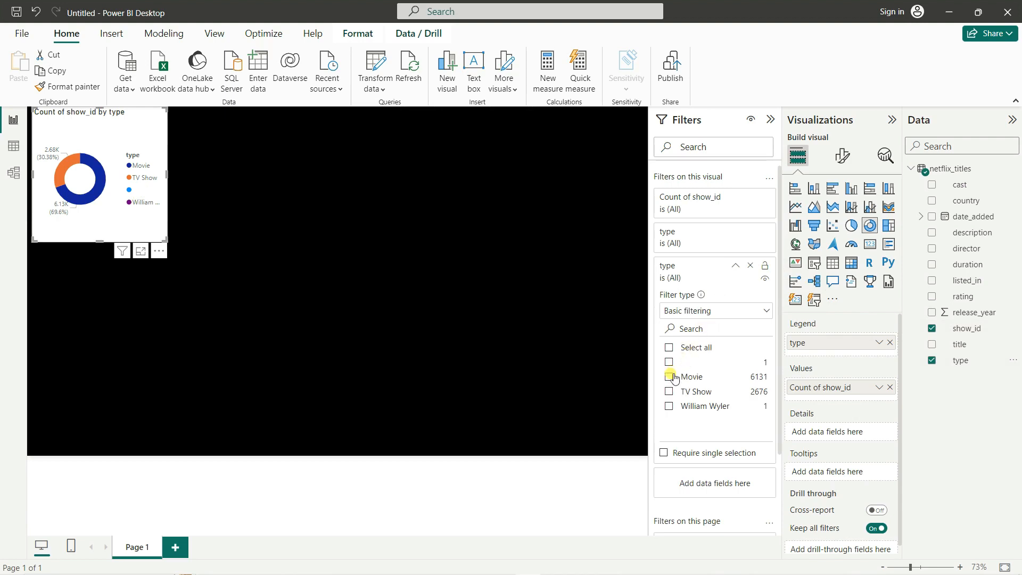
click(670, 378)
click(670, 392)
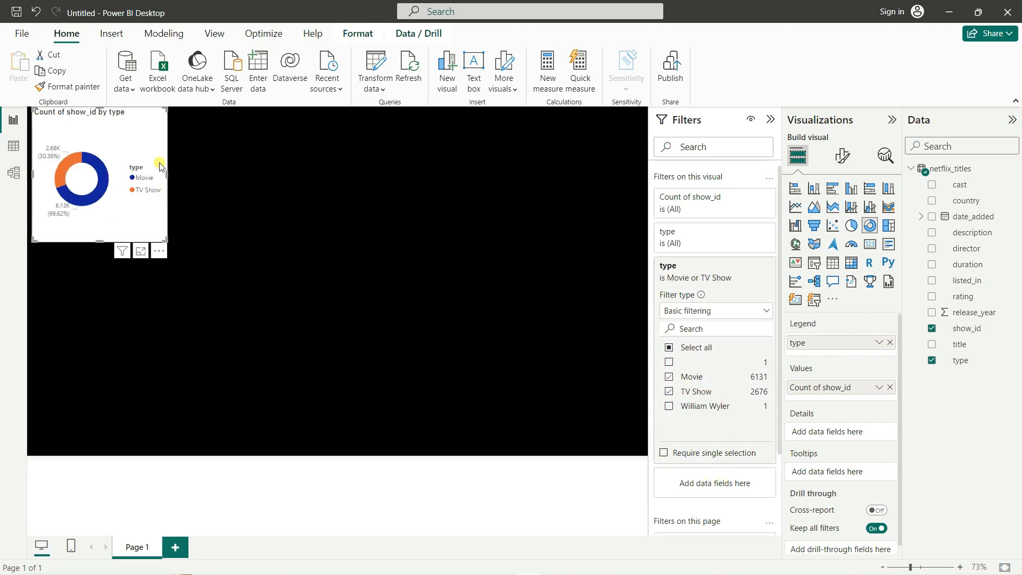
Step: Move the donut chart away from the page's upper-left corner and widen it
drag(129, 147, 217, 185)
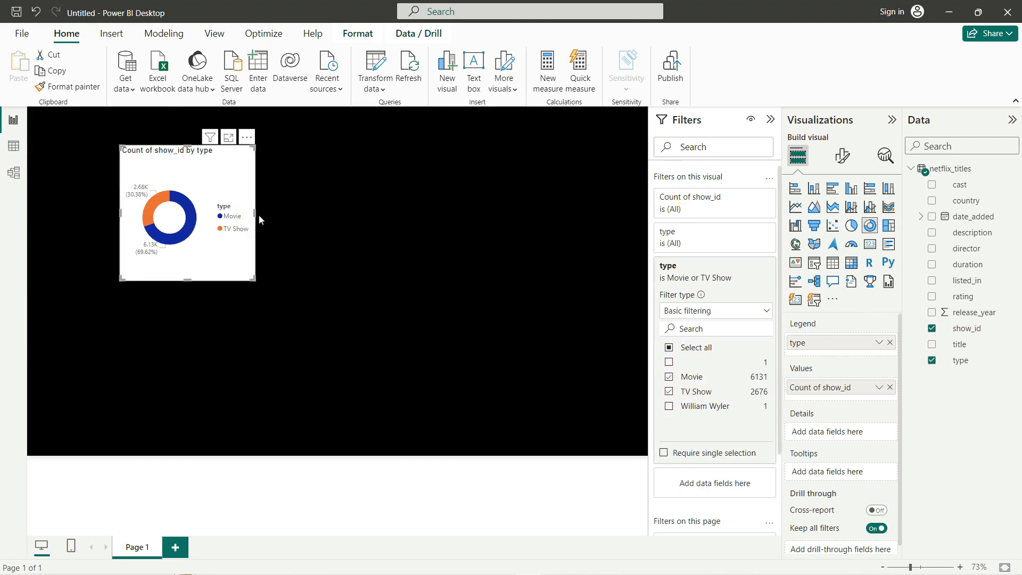
drag(255, 219, 305, 213)
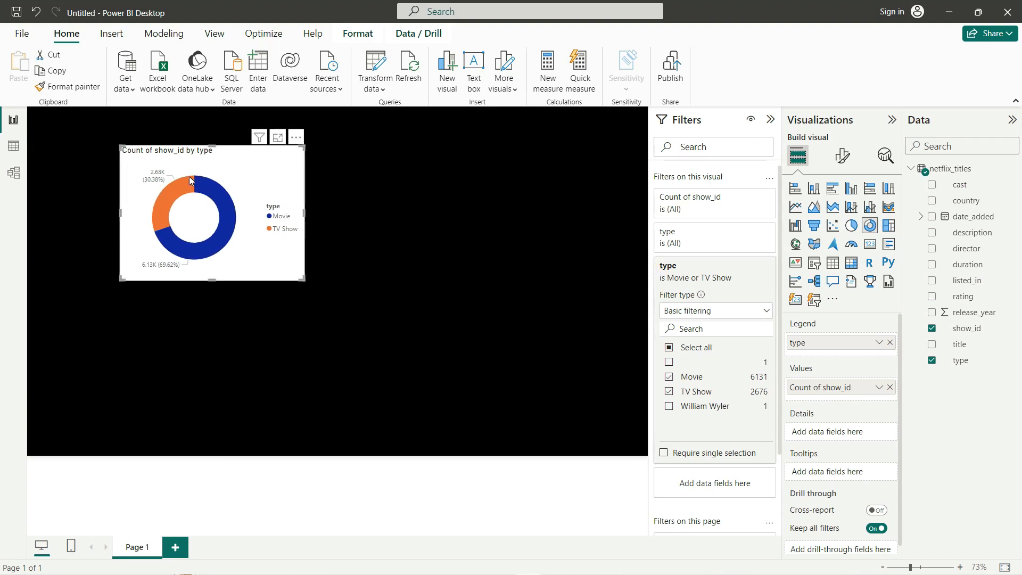
Step: Set the donut chart's legend text to white with a font size of 15
click(541, 187)
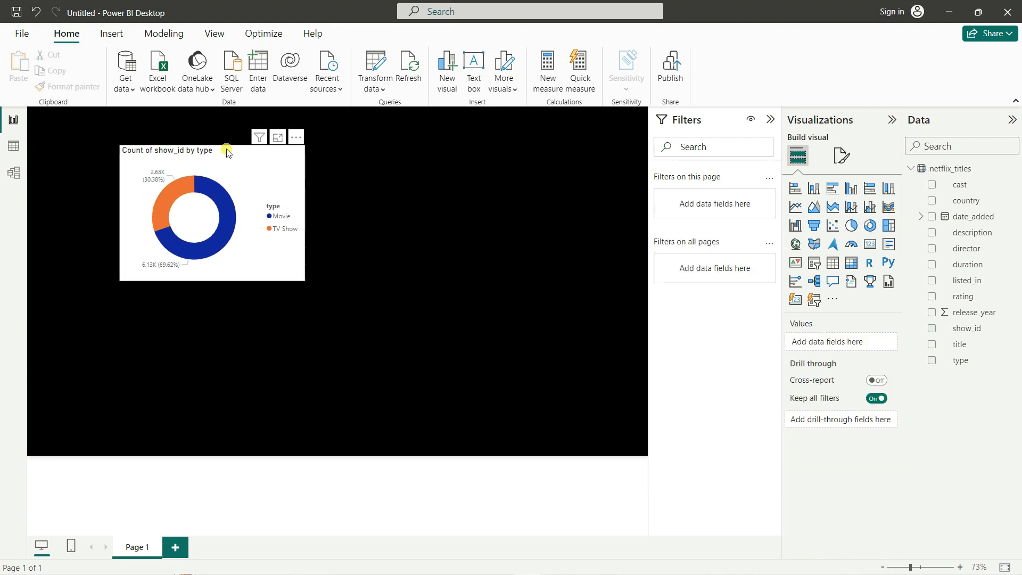
click(262, 157)
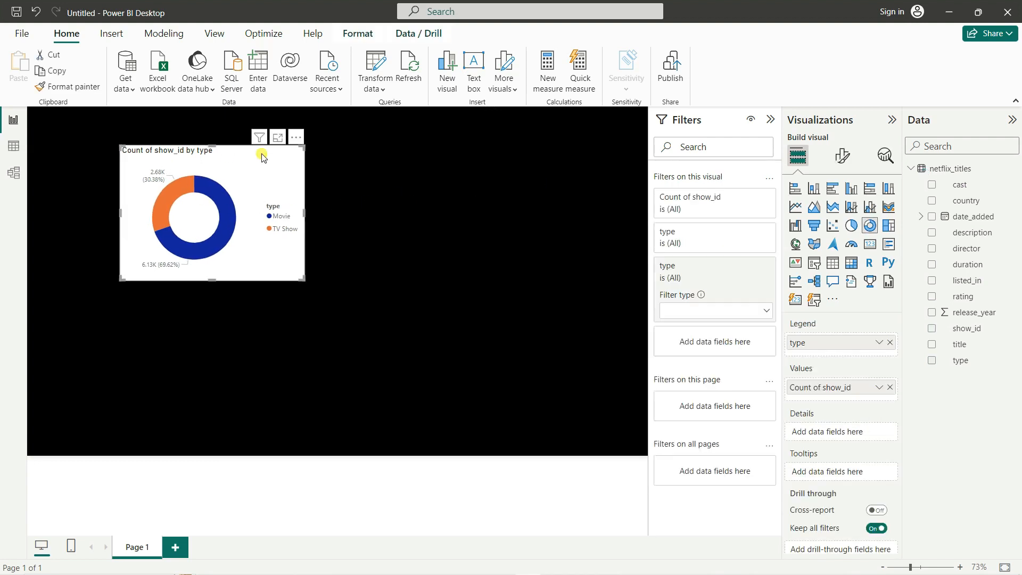
click(849, 159)
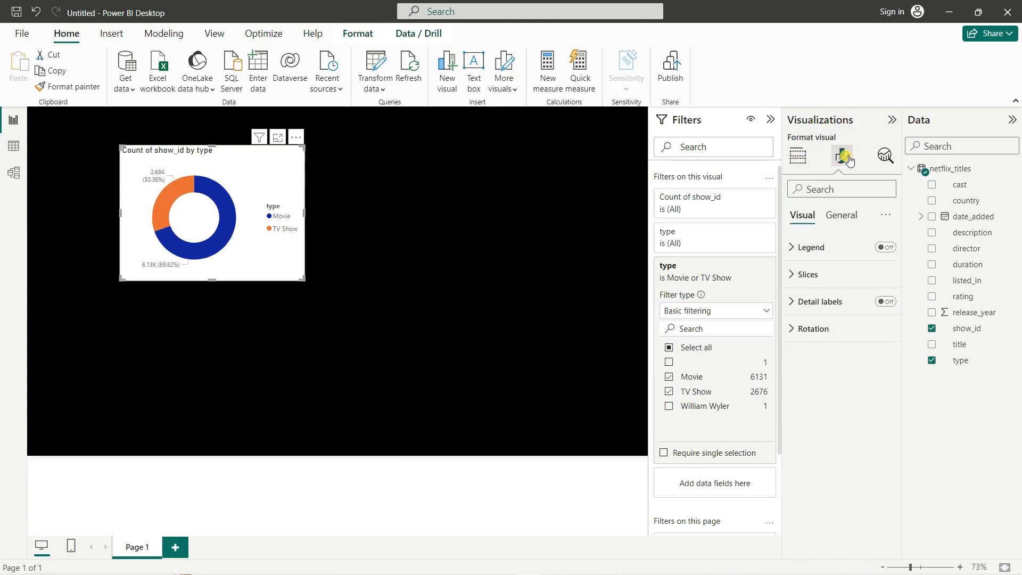
click(807, 247)
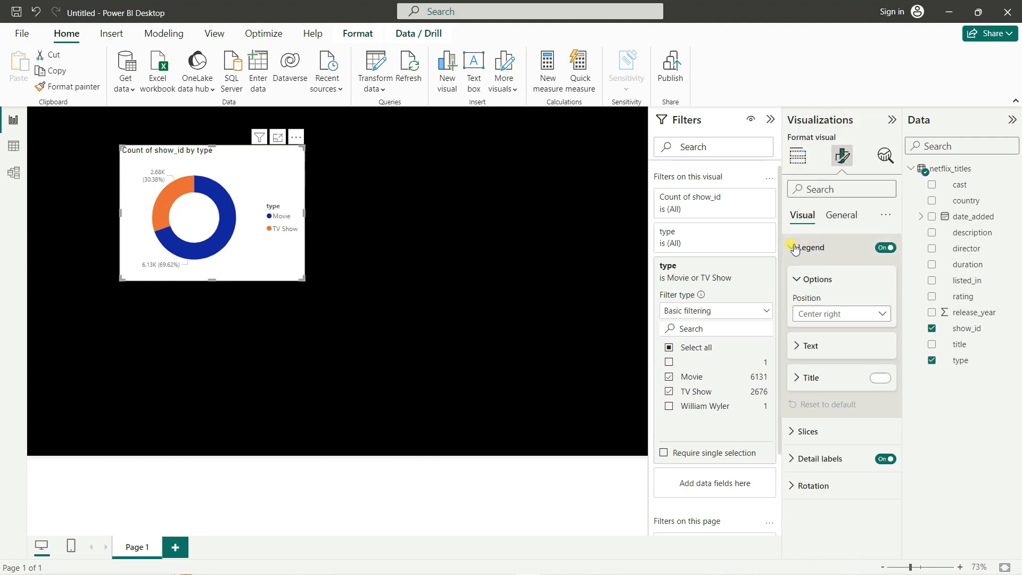
click(804, 353)
click(820, 400)
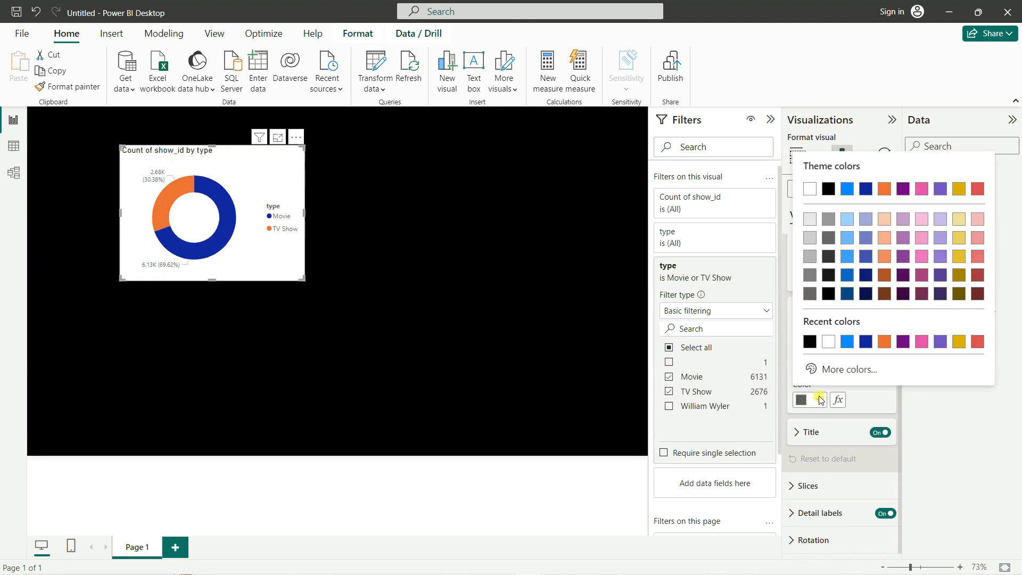
click(810, 190)
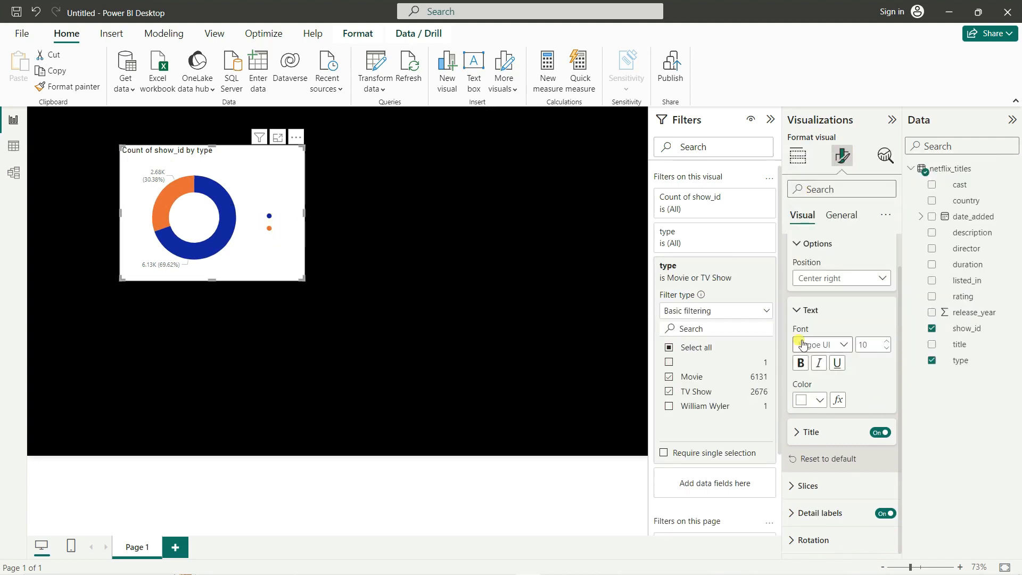
click(887, 341)
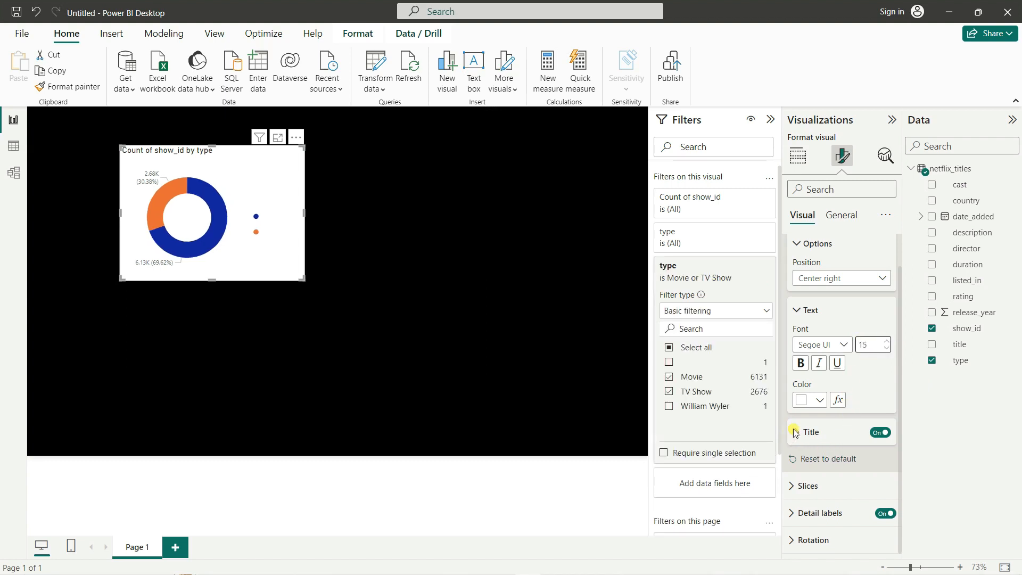
Step: Recolor the donut chart's TV Show slice to light blue
click(796, 486)
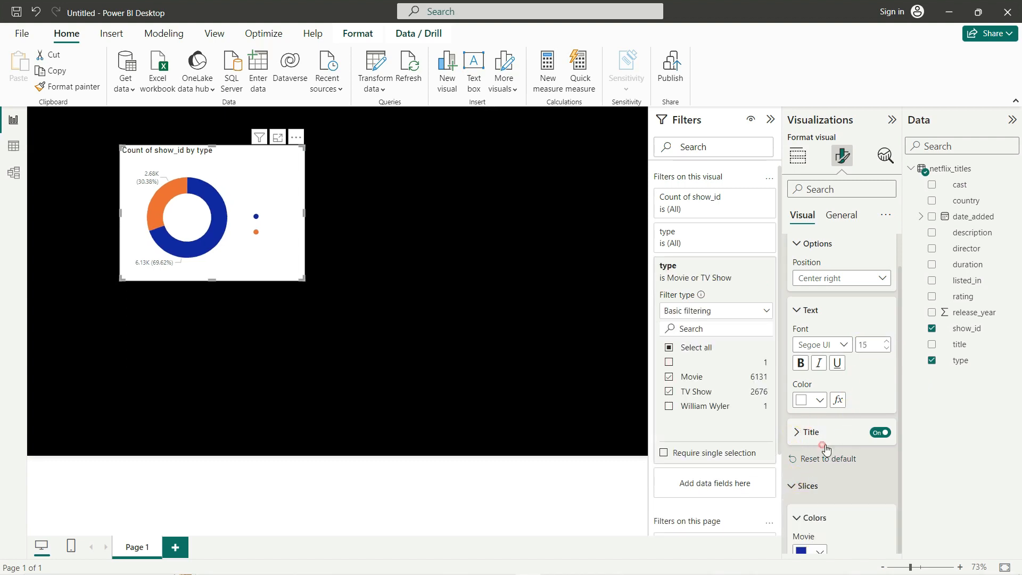
scroll(834, 400, down, 3)
click(818, 427)
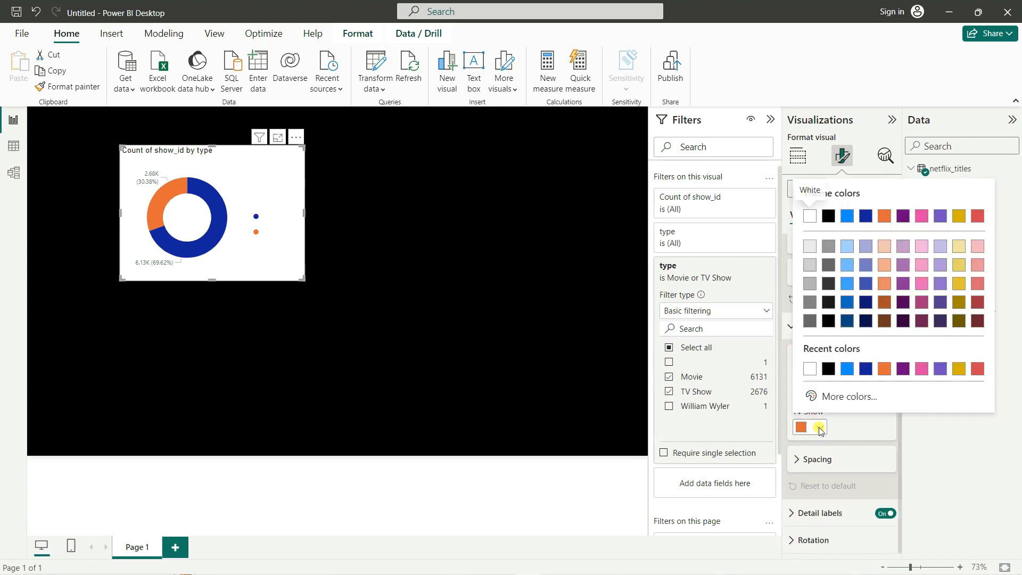
click(849, 215)
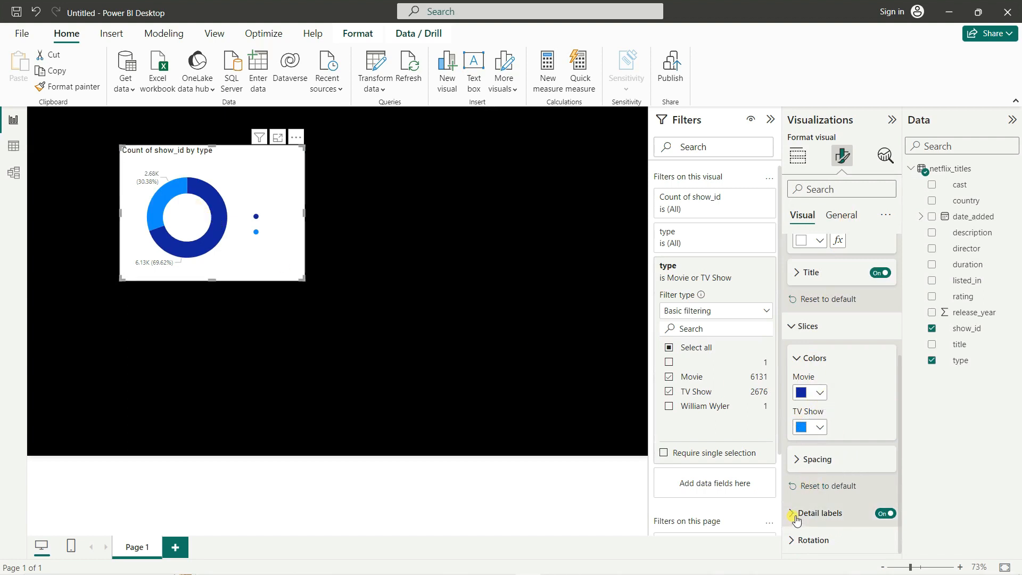
Step: Change the donut chart's title text to "Tv Shows & Movies"
click(825, 215)
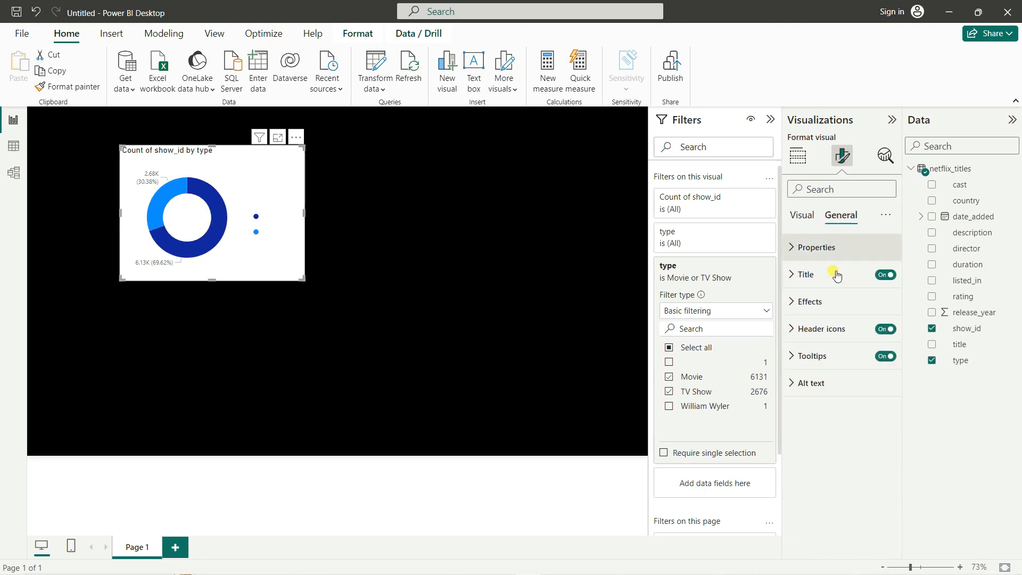
click(795, 275)
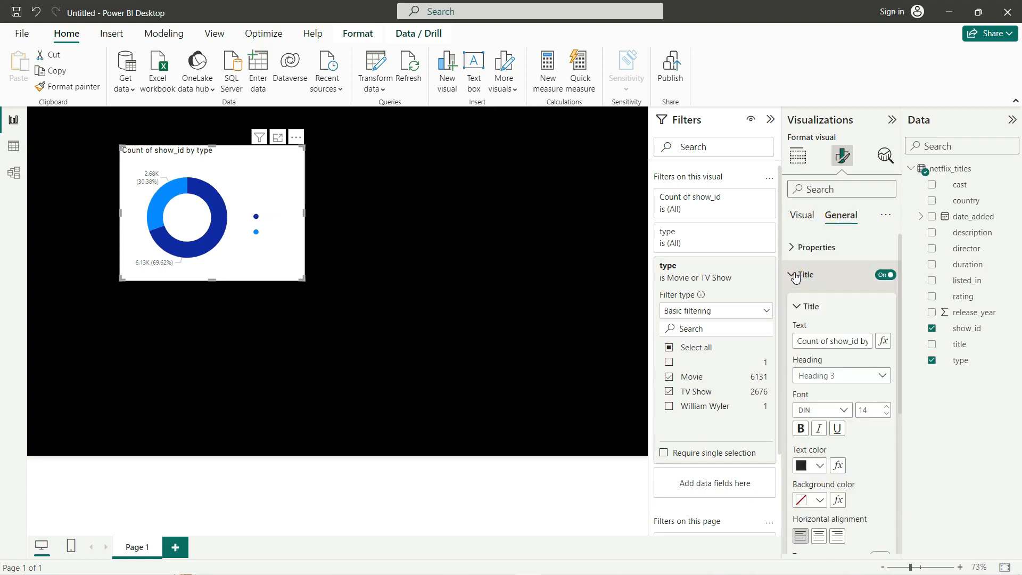
triple_click(853, 341)
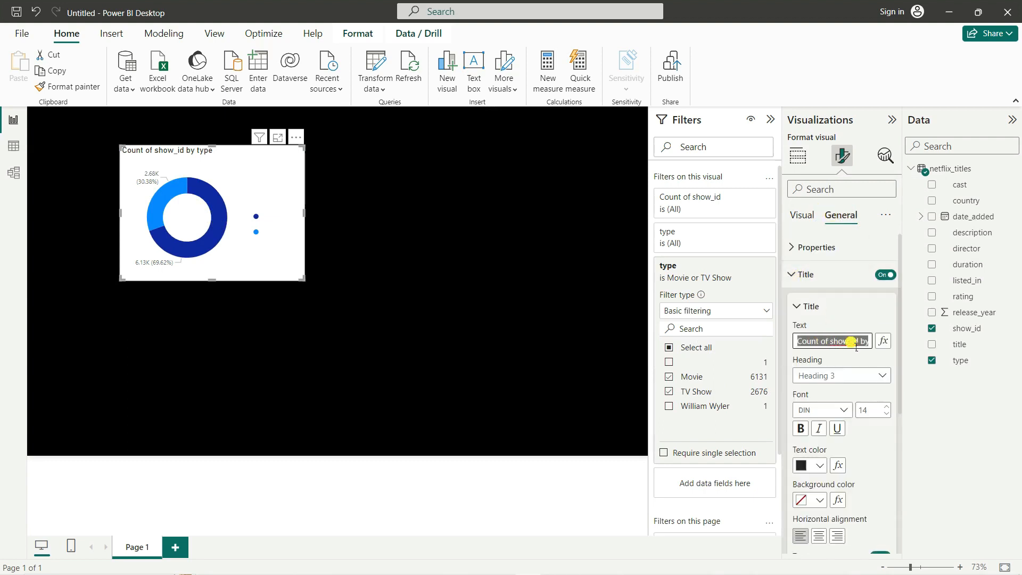
text(tv)
key(Return)
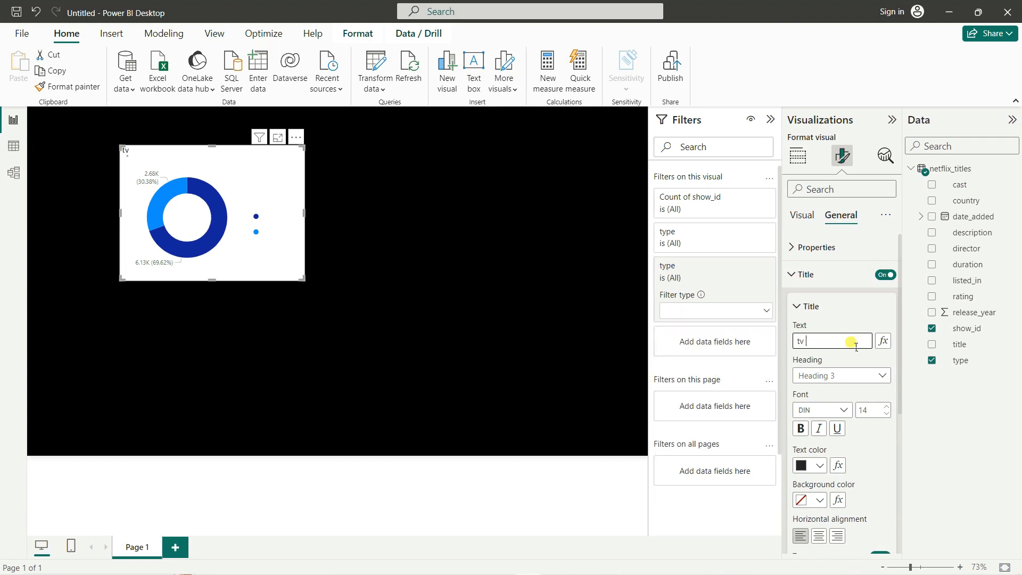
text(T)
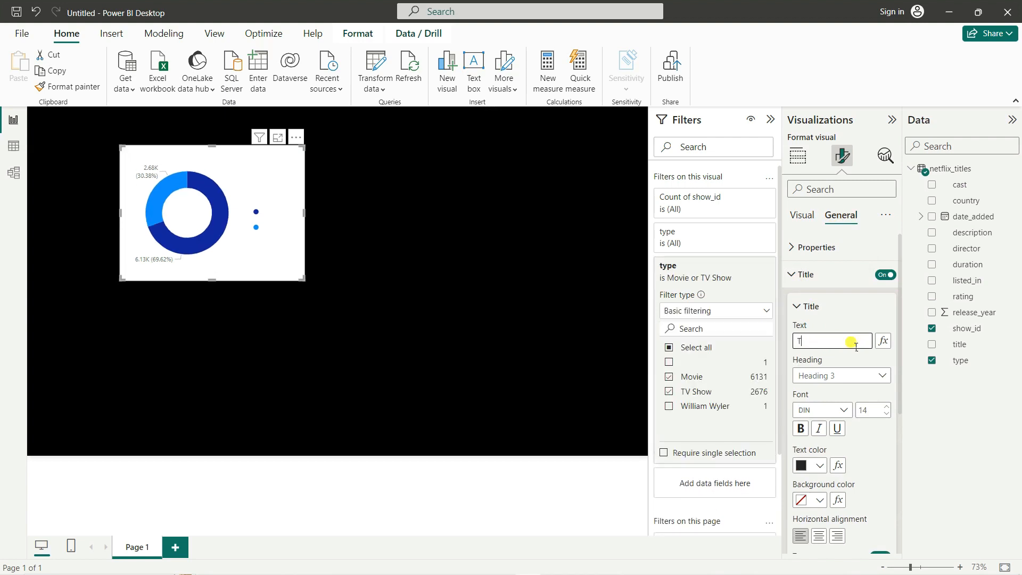
text(v Sho)
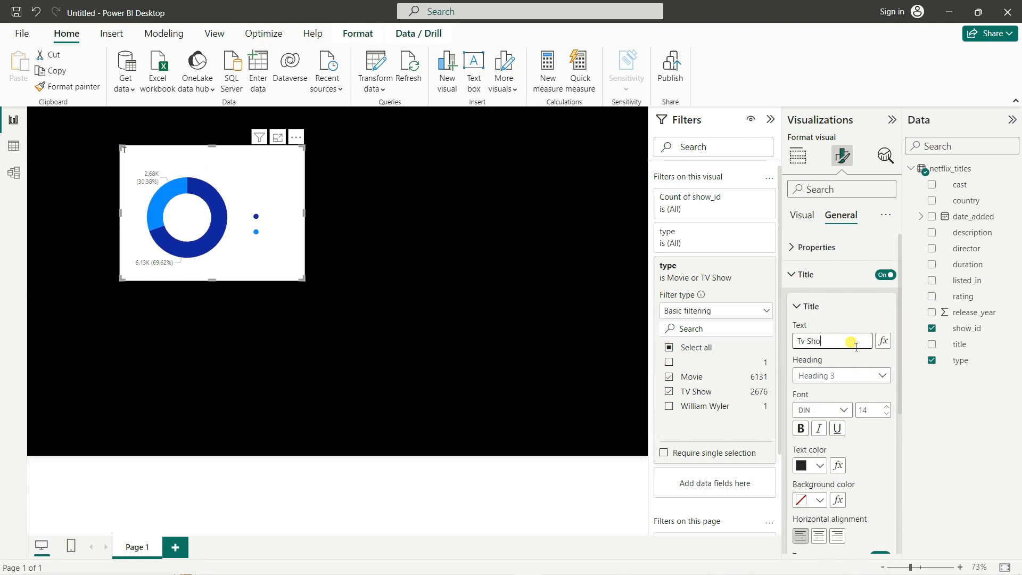
text(e)
key(BackSpace)
text(ws )
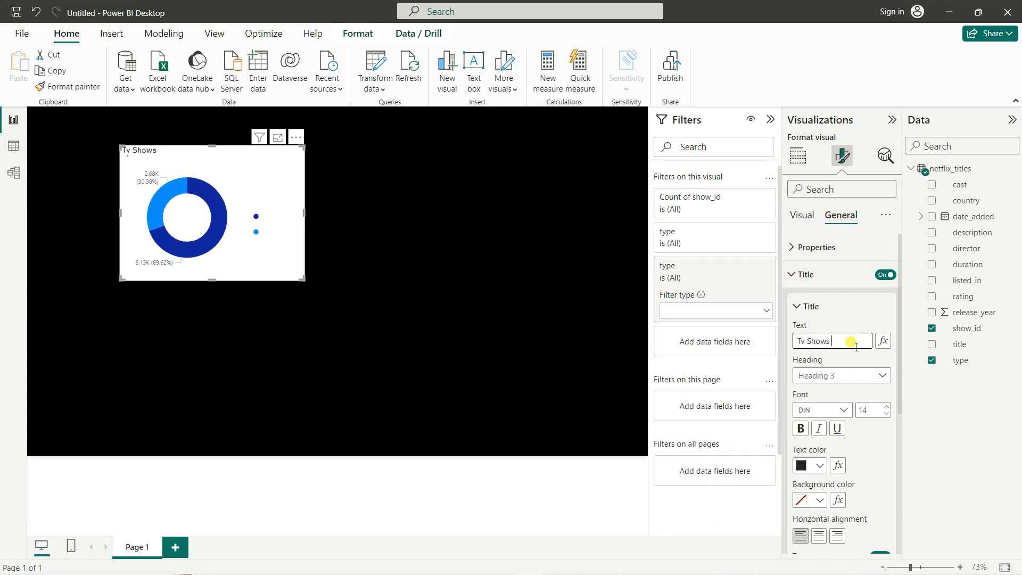
text(& Movire)
key(BackSpace)
key(BackSpace)
text(es)
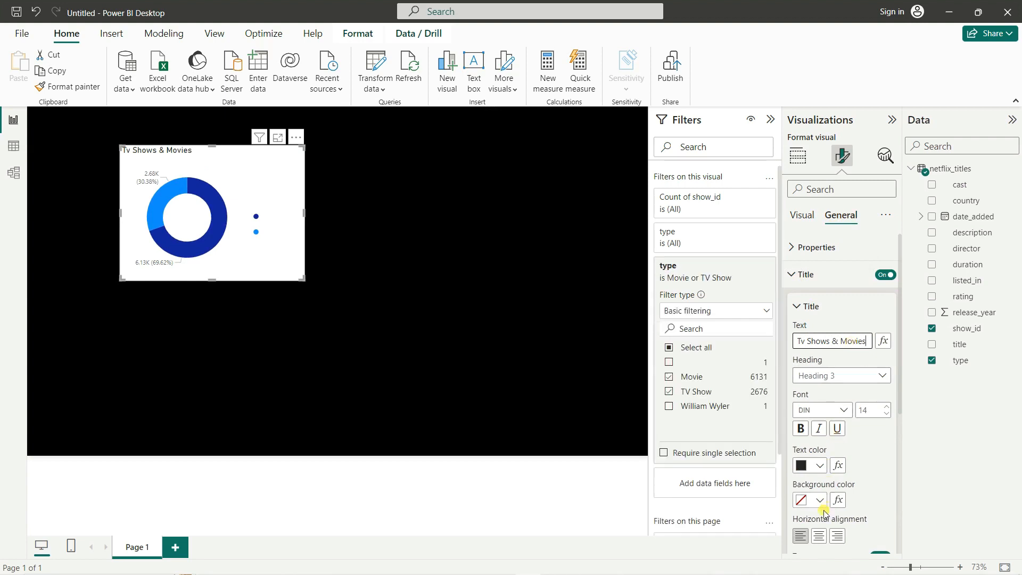
Step: Center the chart title horizontally and set its font size to 20
click(824, 538)
click(887, 407)
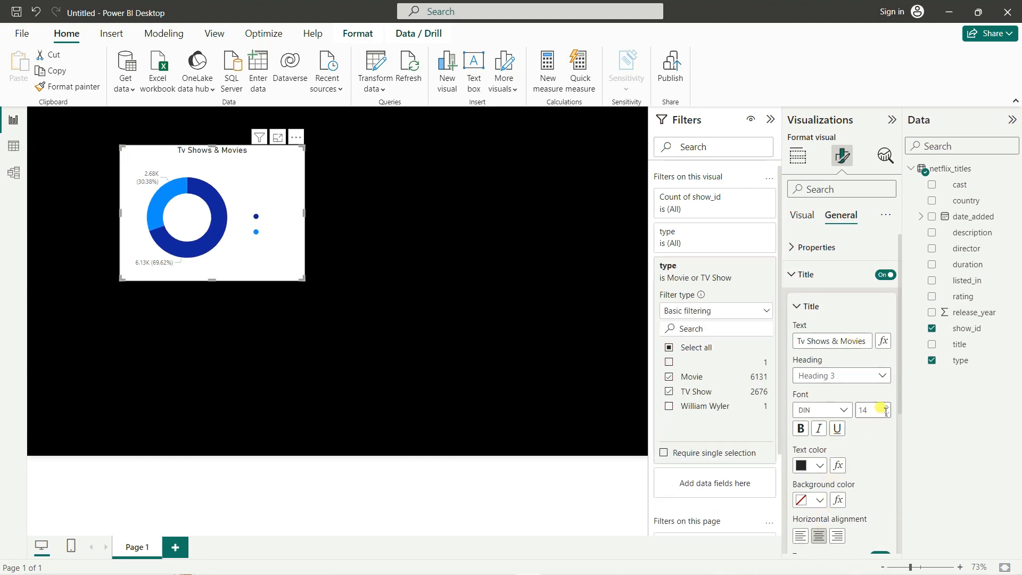
click(887, 407)
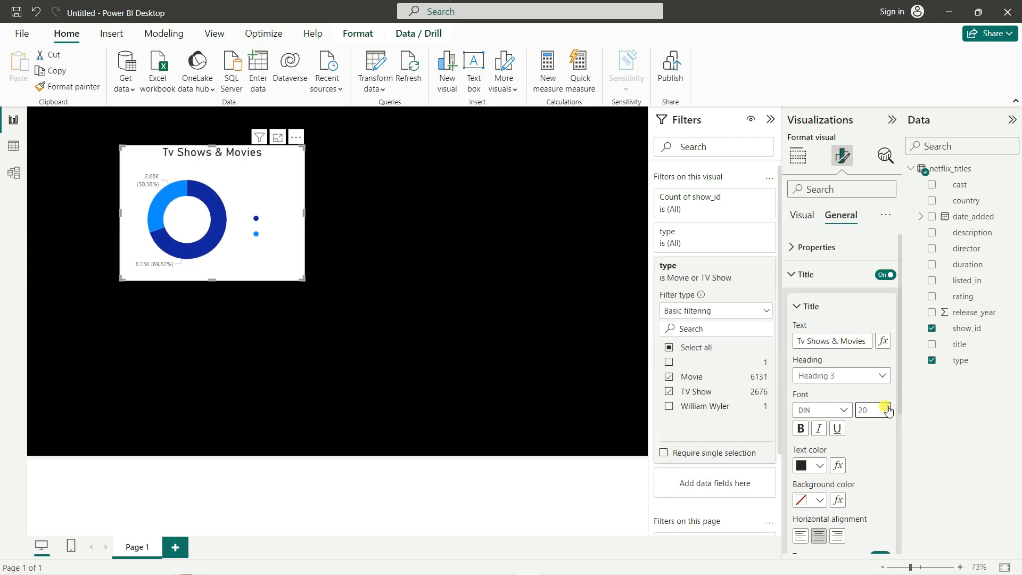
Step: Set the donut chart's background transparency to 100% and enlarge the chart in both width and height
scroll(871, 387, down, 4)
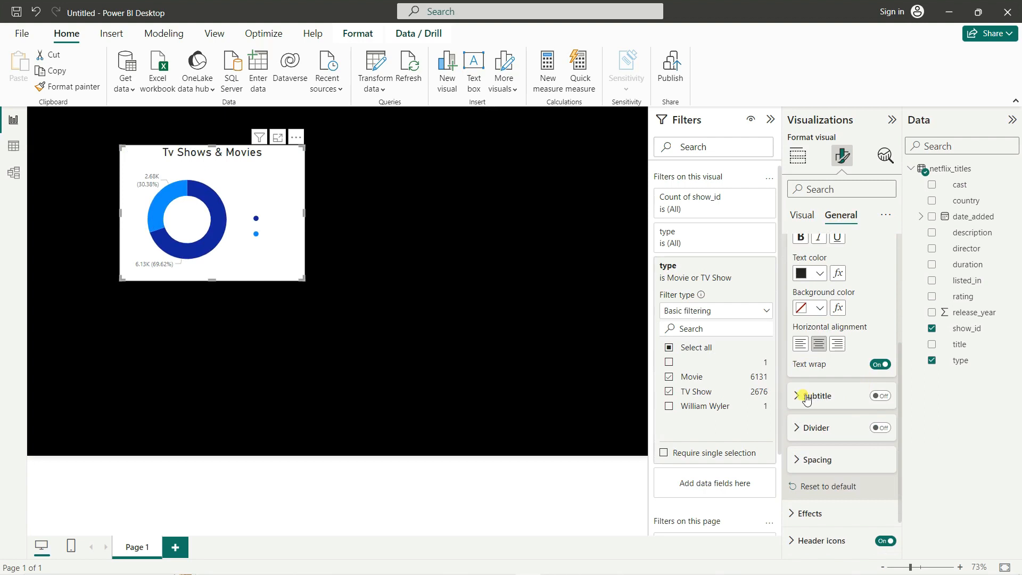
scroll(804, 397, down, 1)
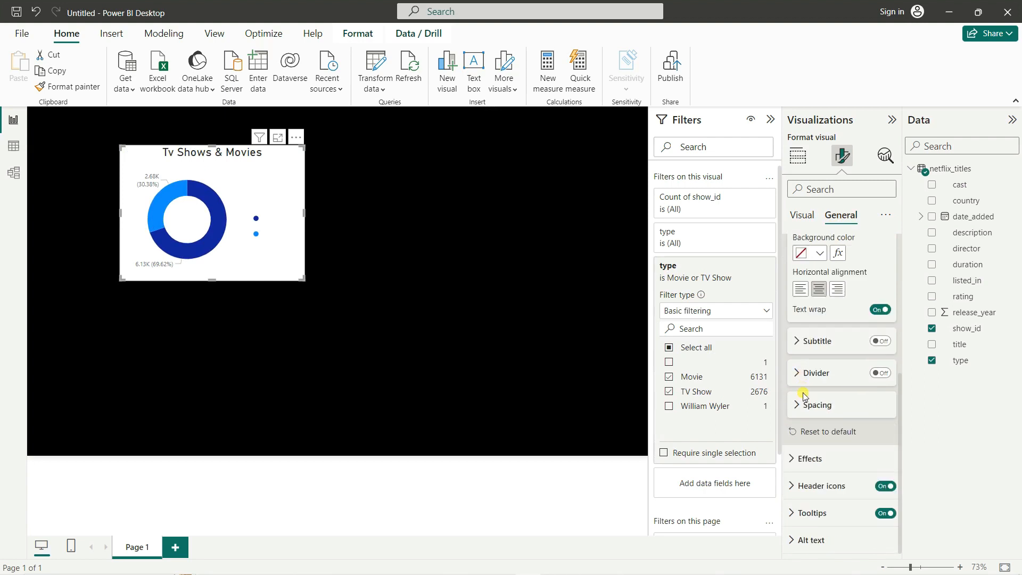
click(805, 346)
click(804, 346)
click(805, 458)
scroll(833, 377, down, 4)
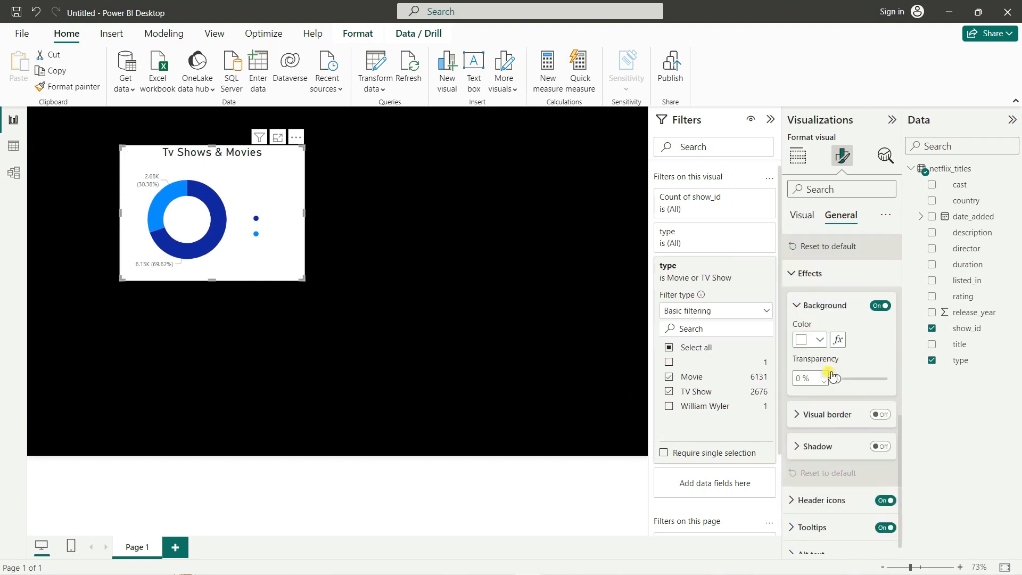
drag(874, 375, 941, 371)
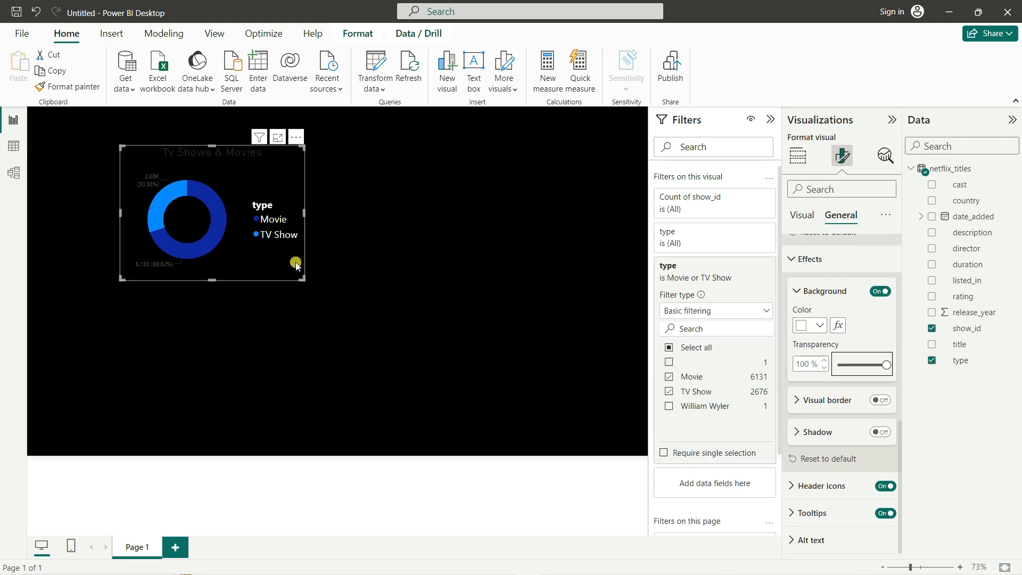
drag(312, 287, 370, 341)
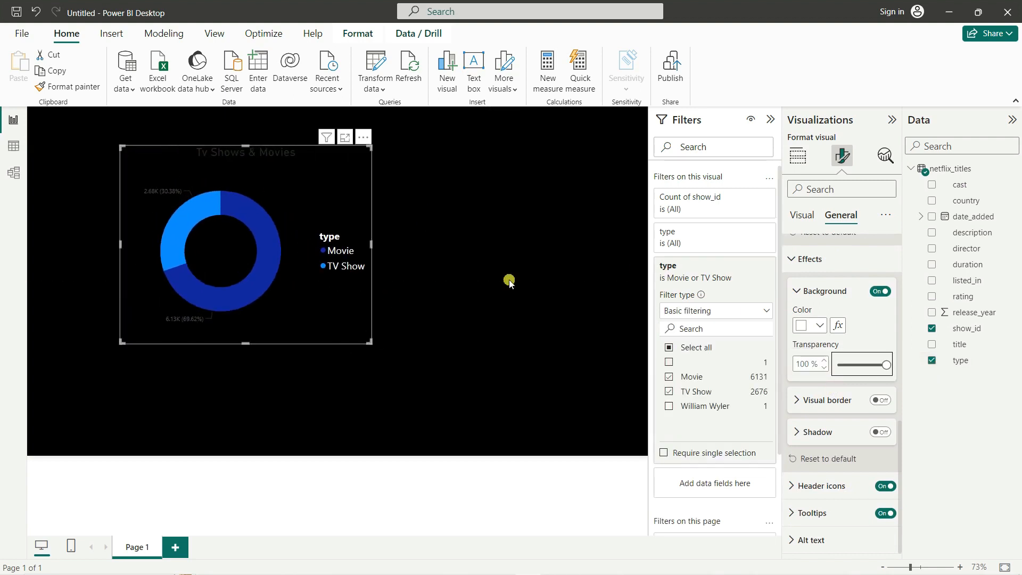
Step: Give the donut chart a white visual border with rounded corners of 13 px
click(879, 400)
click(801, 401)
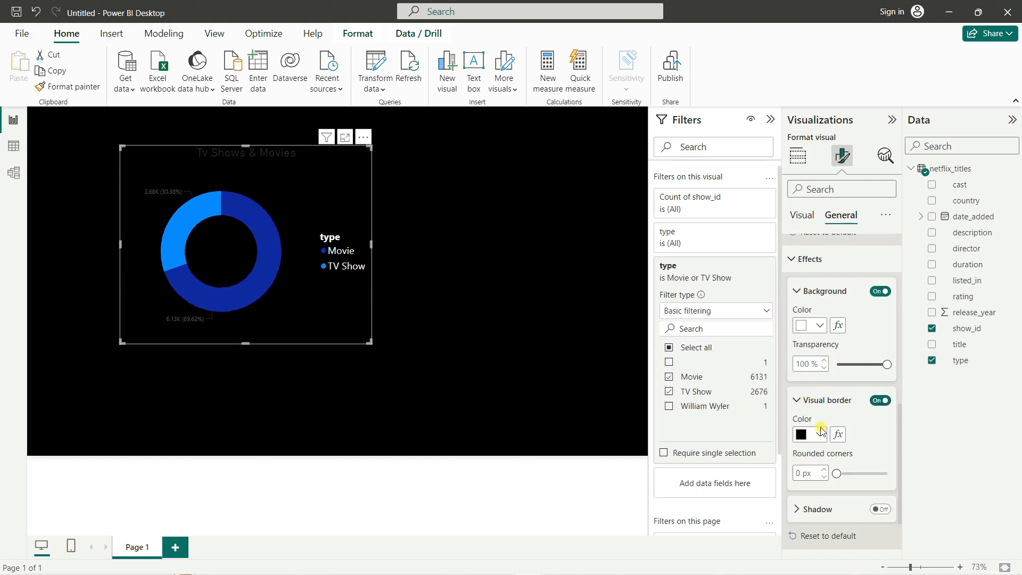
drag(845, 481, 851, 478)
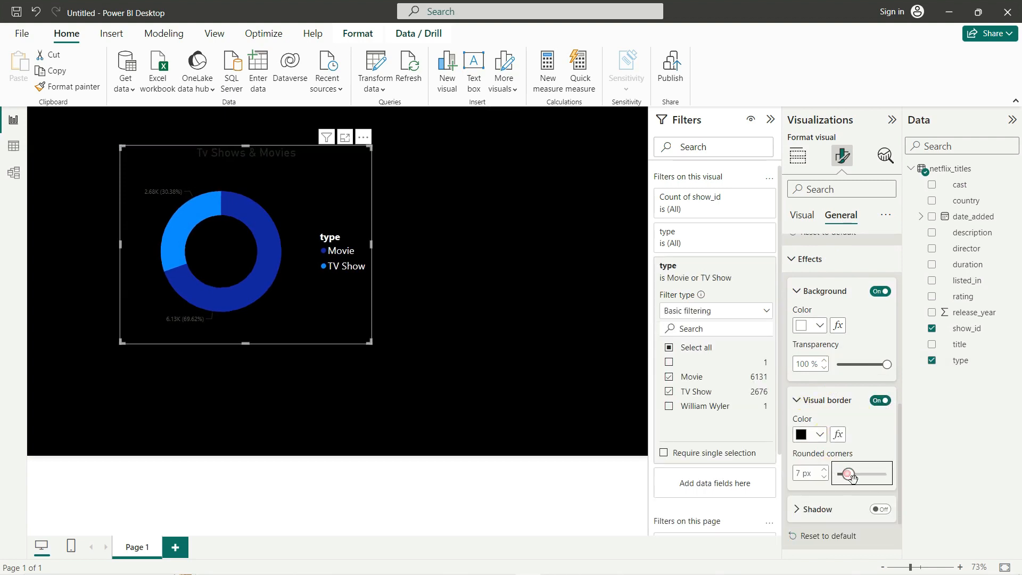
click(825, 438)
click(809, 221)
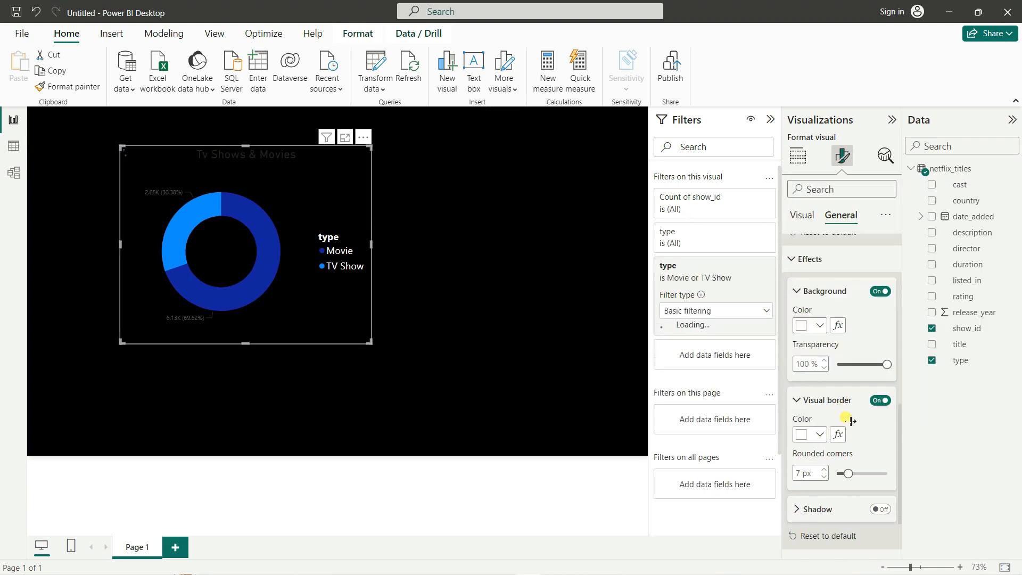
drag(849, 474, 865, 482)
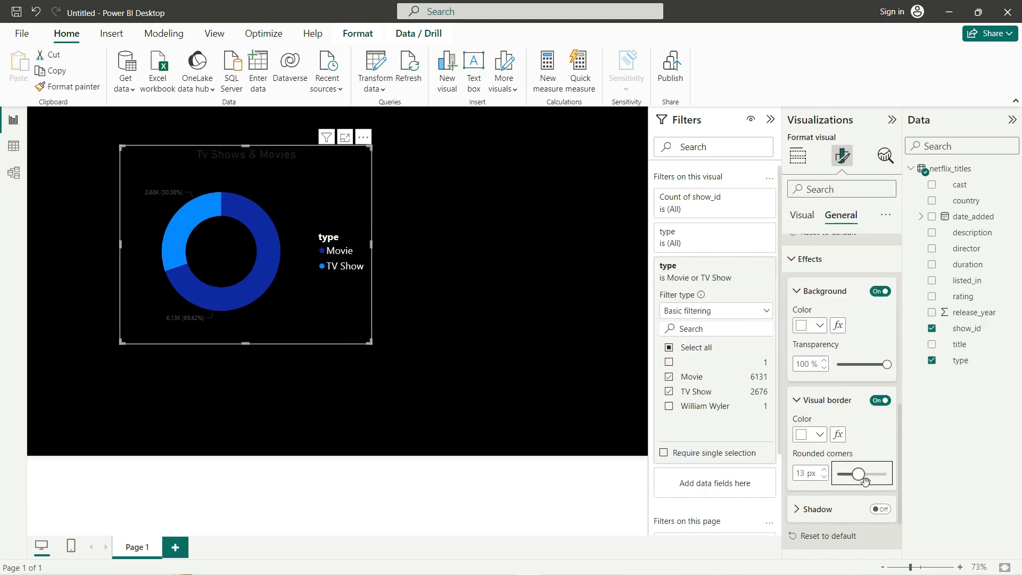
click(420, 319)
click(409, 293)
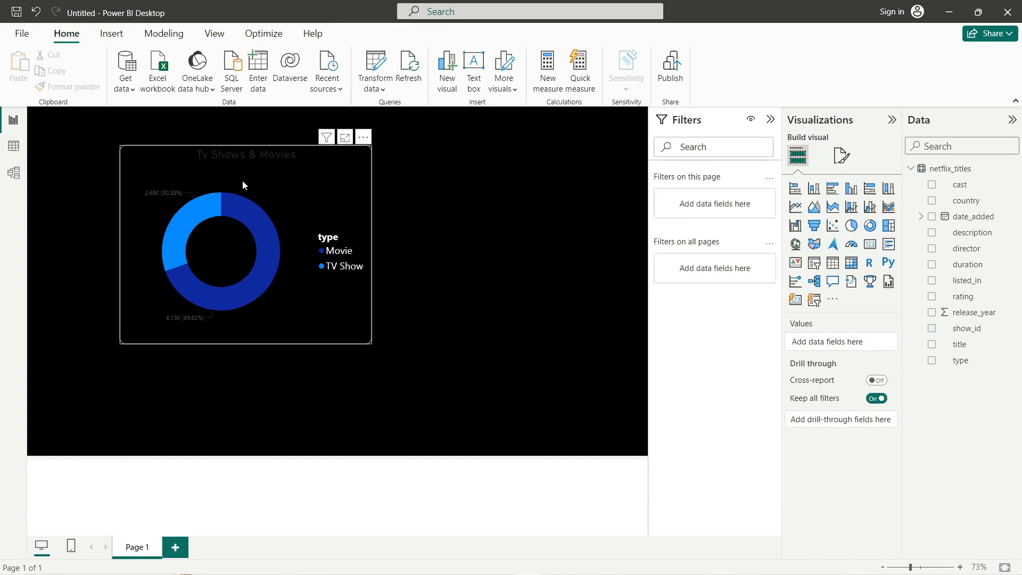
Step: Change the donut chart's title text color to white
click(237, 166)
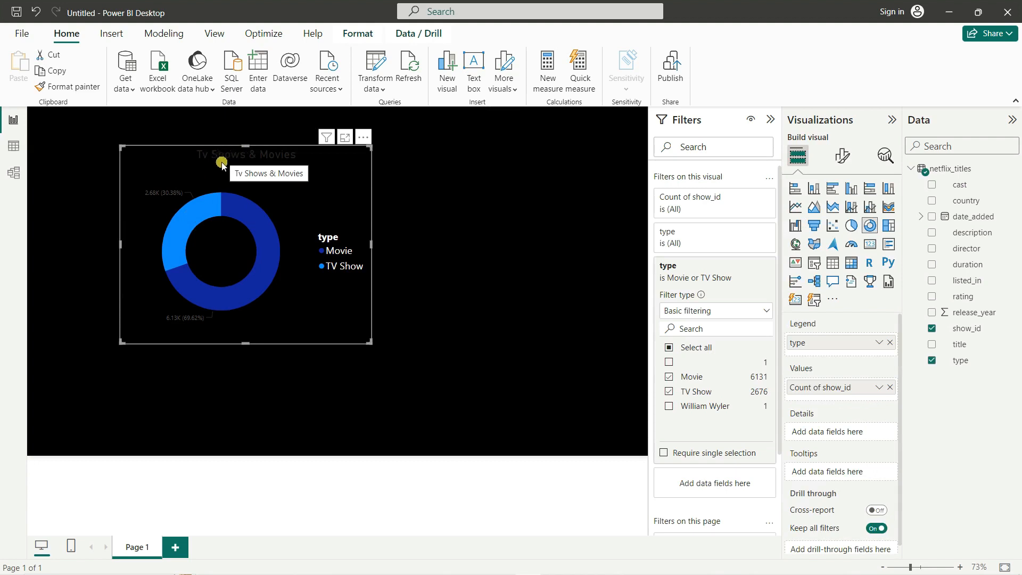
click(849, 160)
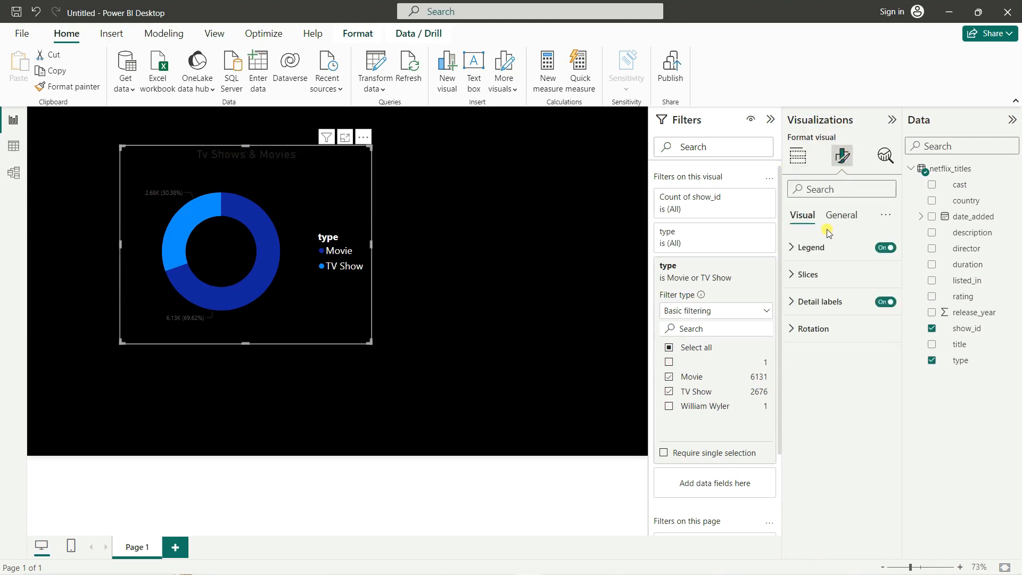
click(837, 215)
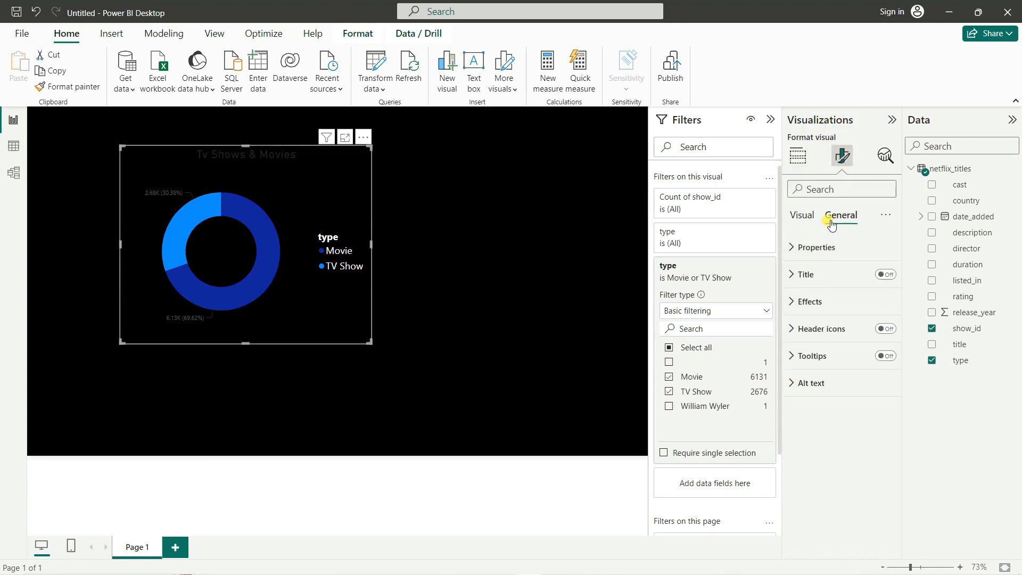
click(803, 281)
scroll(833, 319, down, 2)
click(814, 370)
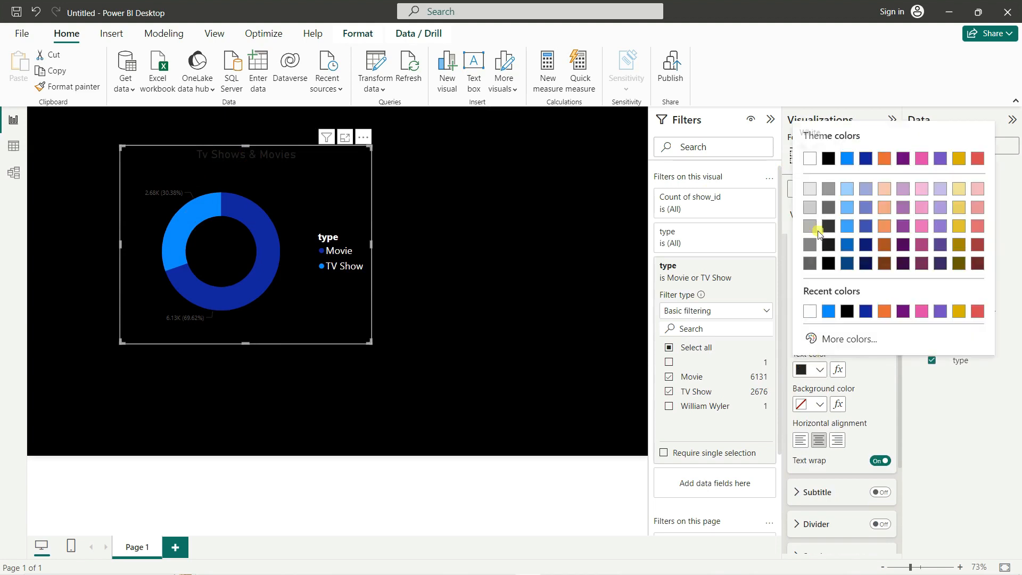
click(810, 159)
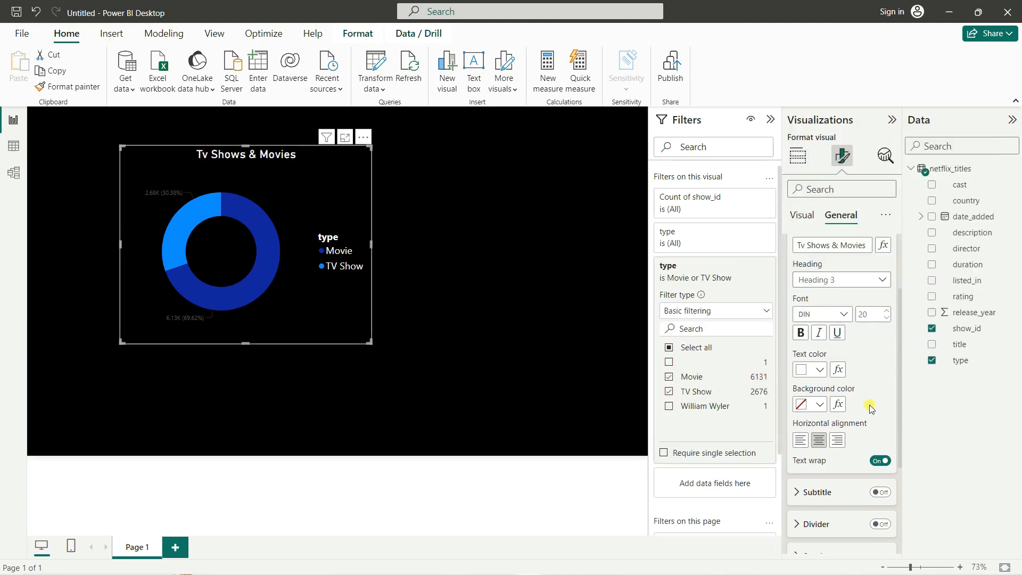
scroll(868, 408, down, 3)
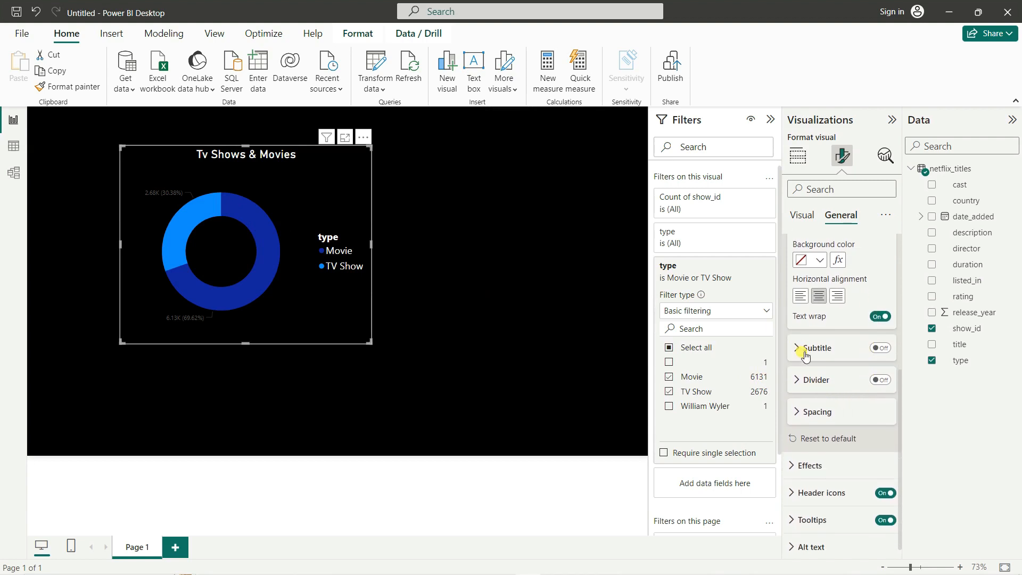
click(881, 348)
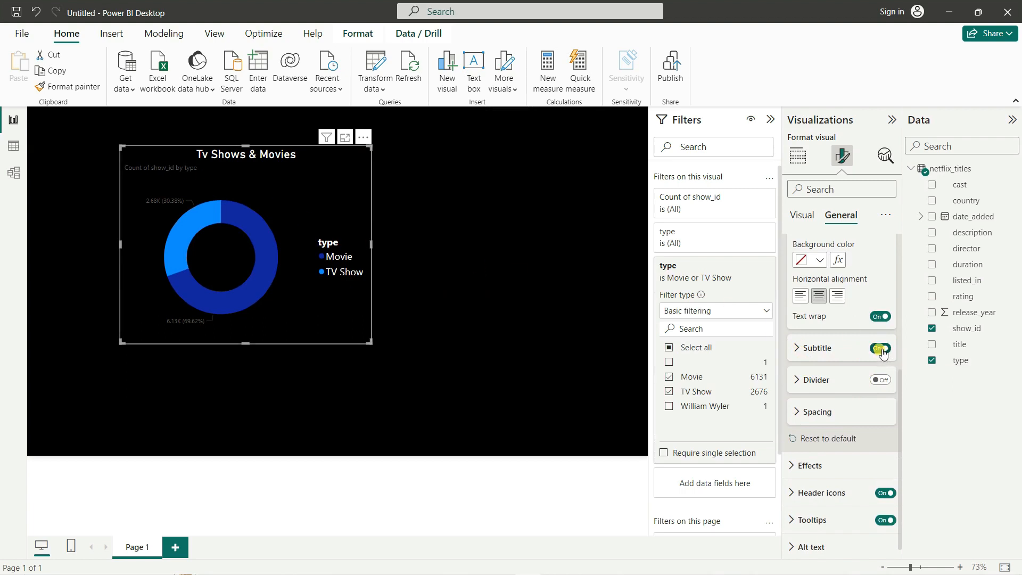
click(881, 348)
scroll(871, 423, down, 1)
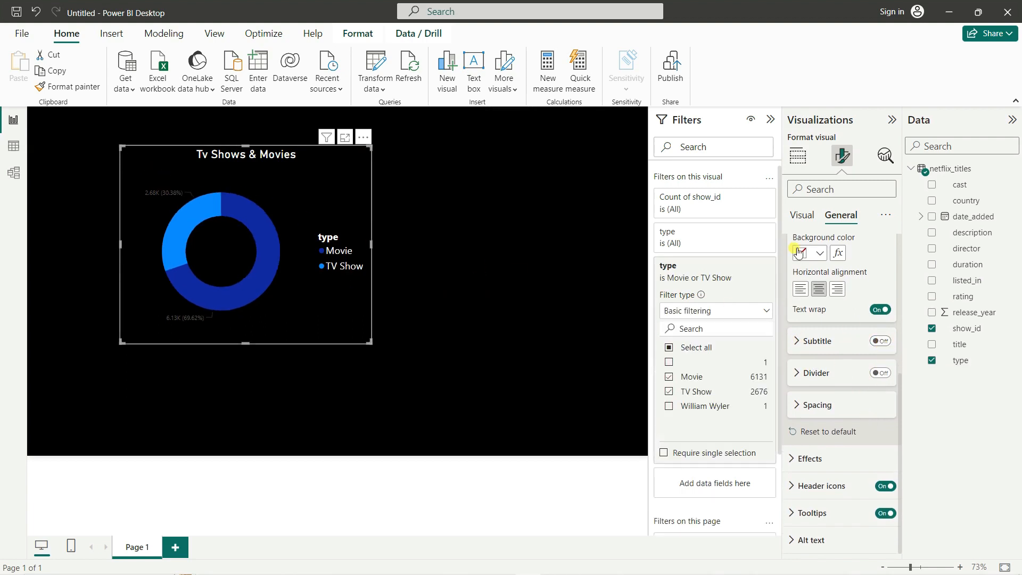
Step: Set the donut chart's detail label values to white with a font size of 14
click(802, 216)
click(797, 302)
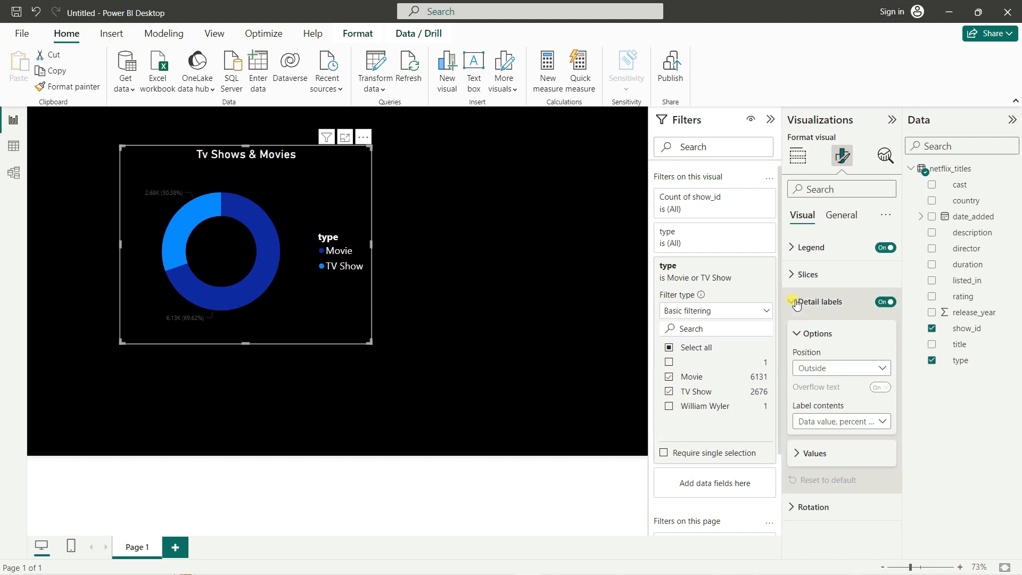
click(812, 451)
scroll(830, 383, down, 3)
click(821, 352)
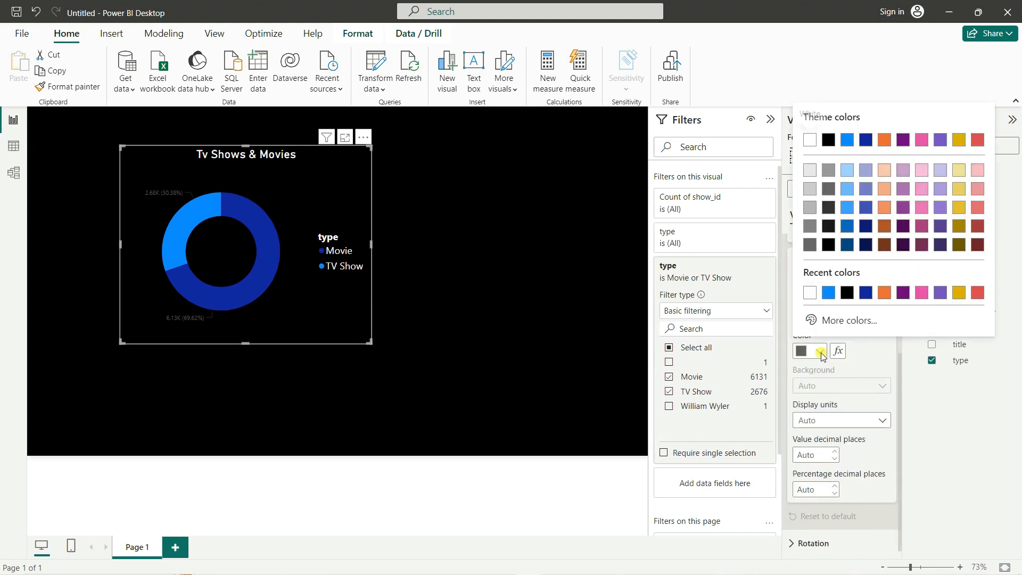
click(811, 140)
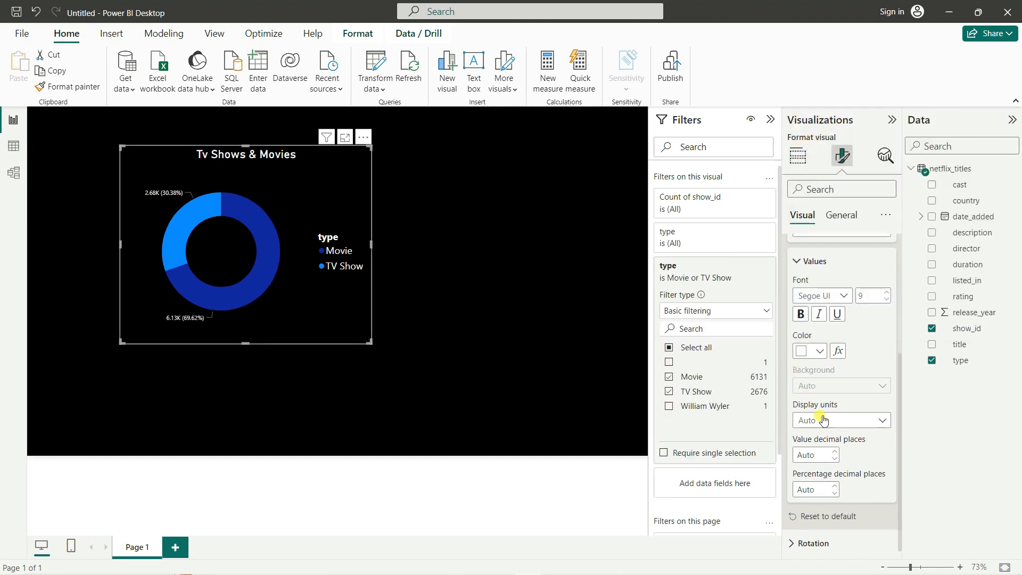
scroll(846, 442, down, 1)
click(888, 289)
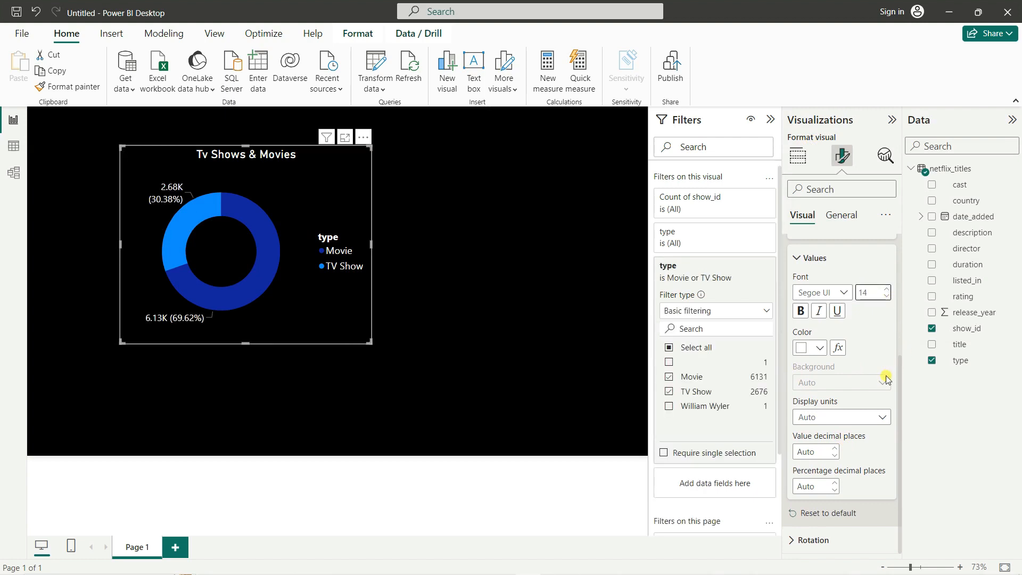
click(794, 265)
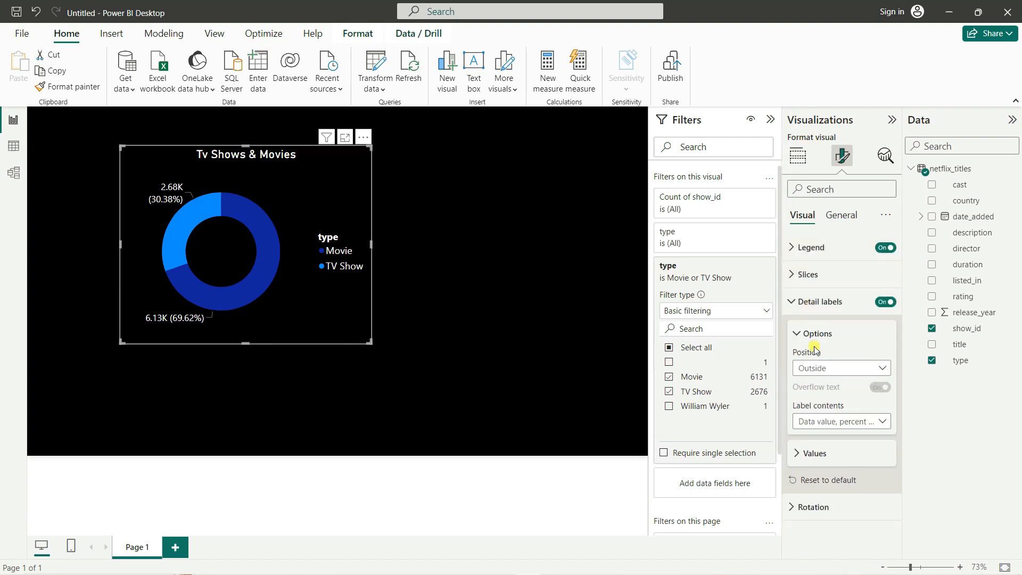
click(798, 271)
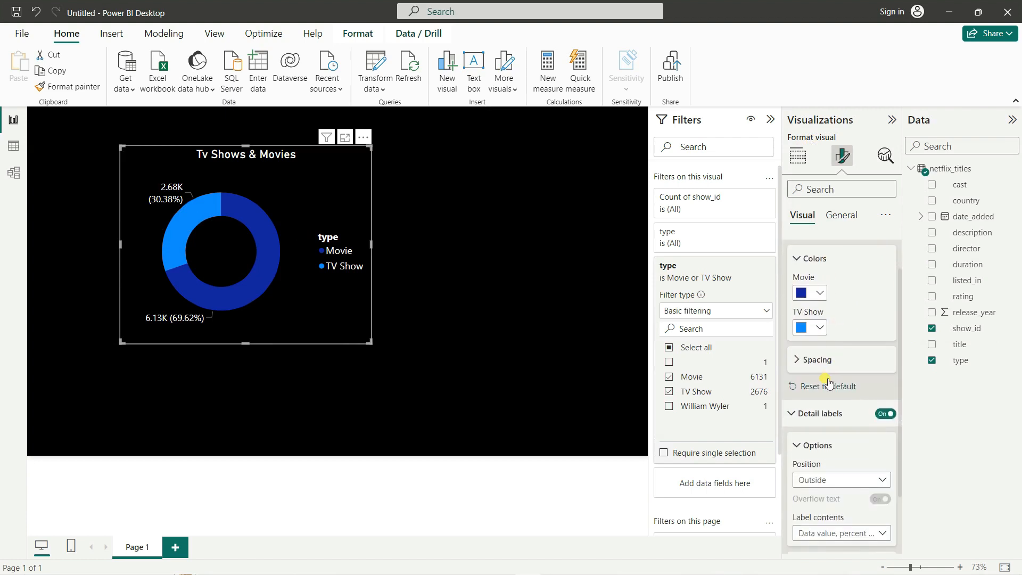
click(836, 407)
scroll(845, 356, down, 3)
scroll(847, 357, down, 1)
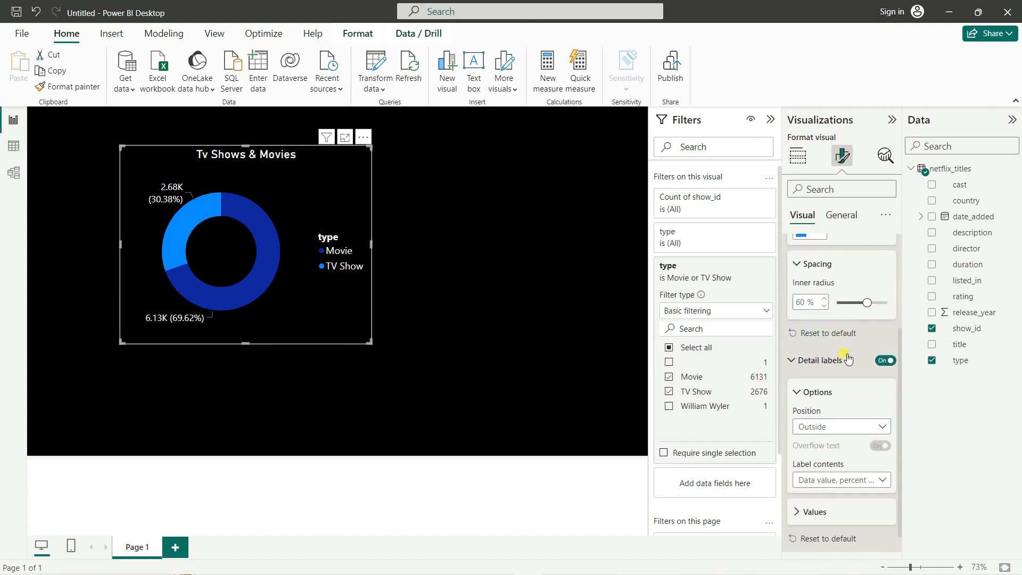
click(886, 360)
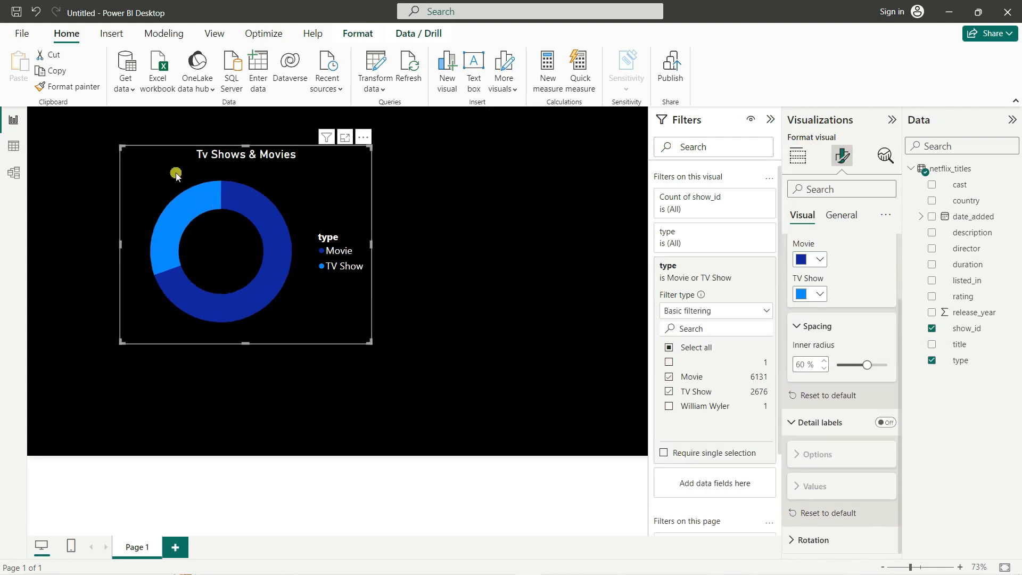
click(886, 422)
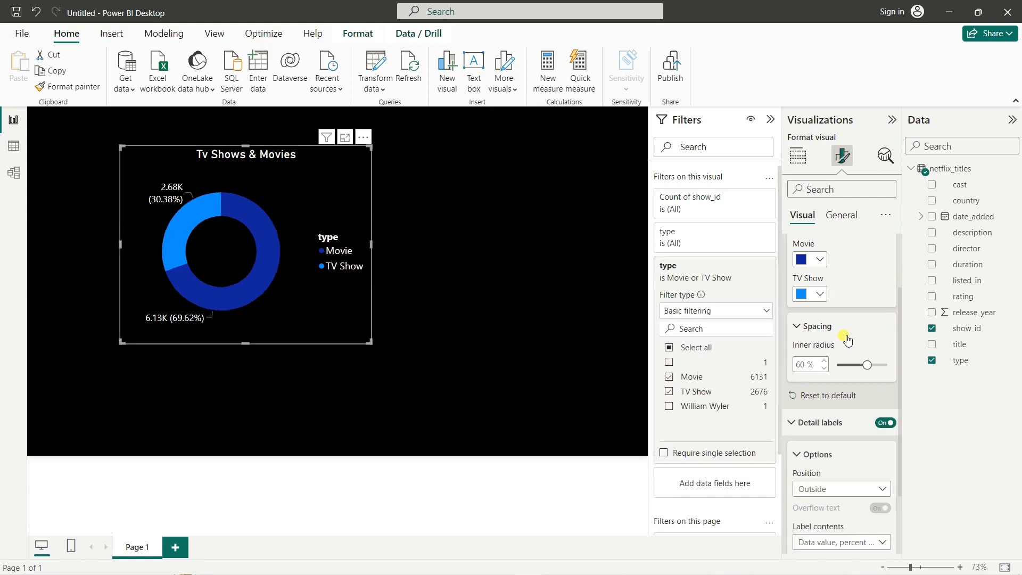
scroll(808, 367, down, 3)
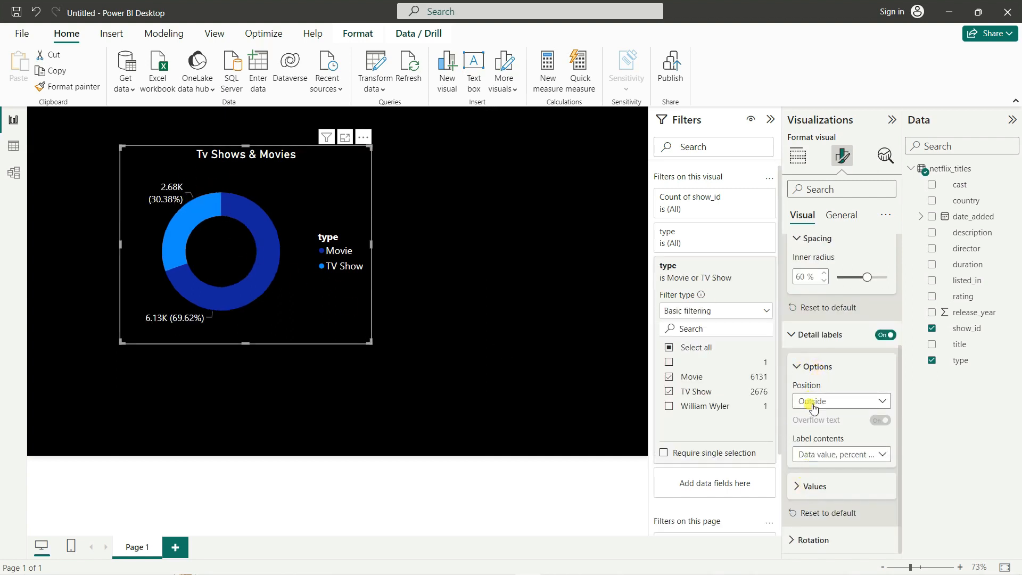
scroll(804, 400, up, 5)
click(796, 286)
click(792, 299)
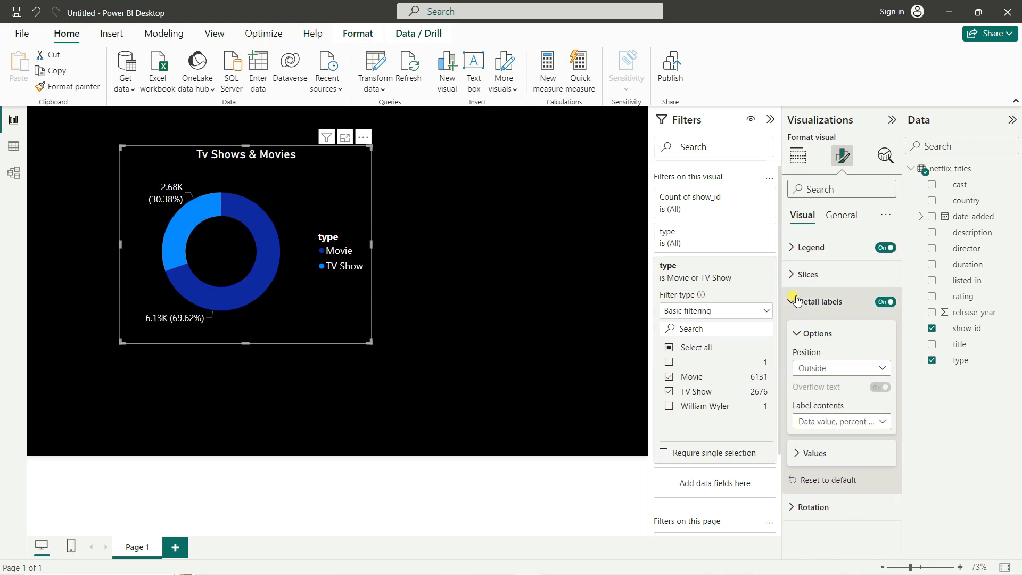
Step: Make the donut chart shorter and slightly wider, and place it in the lower-left area of the report page
drag(245, 147, 378, 238)
drag(393, 283, 217, 284)
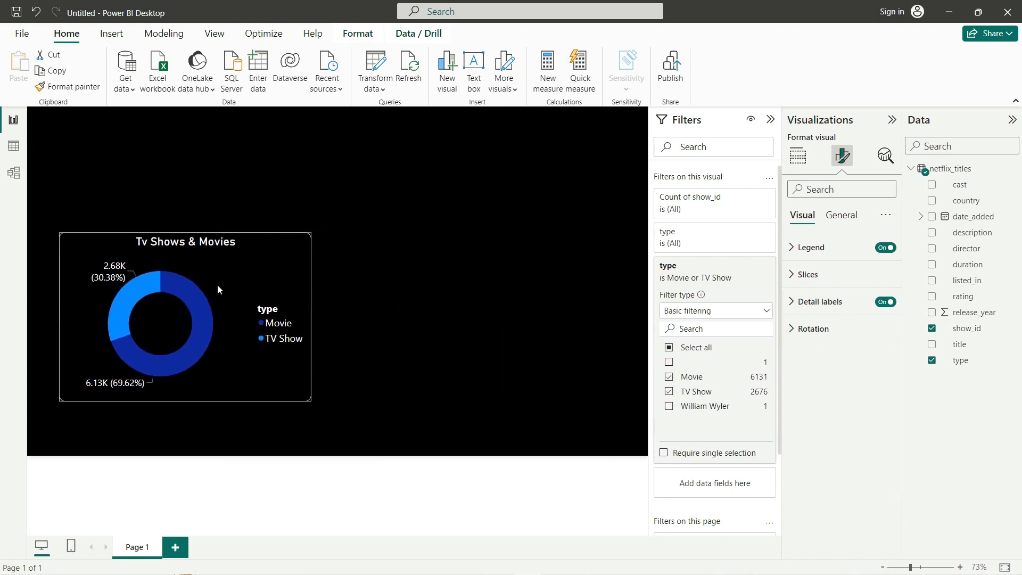
drag(313, 319, 318, 319)
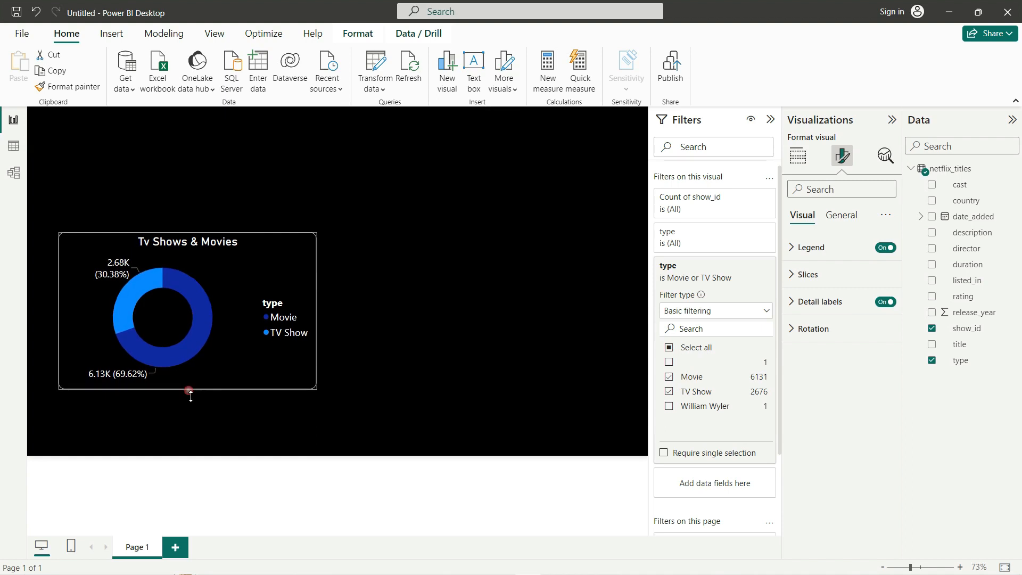
click(187, 392)
Step: Add a stacked bar chart beside the donut chart, with listed_in on the Y-axis and the count of show_id on the X-axis
click(554, 235)
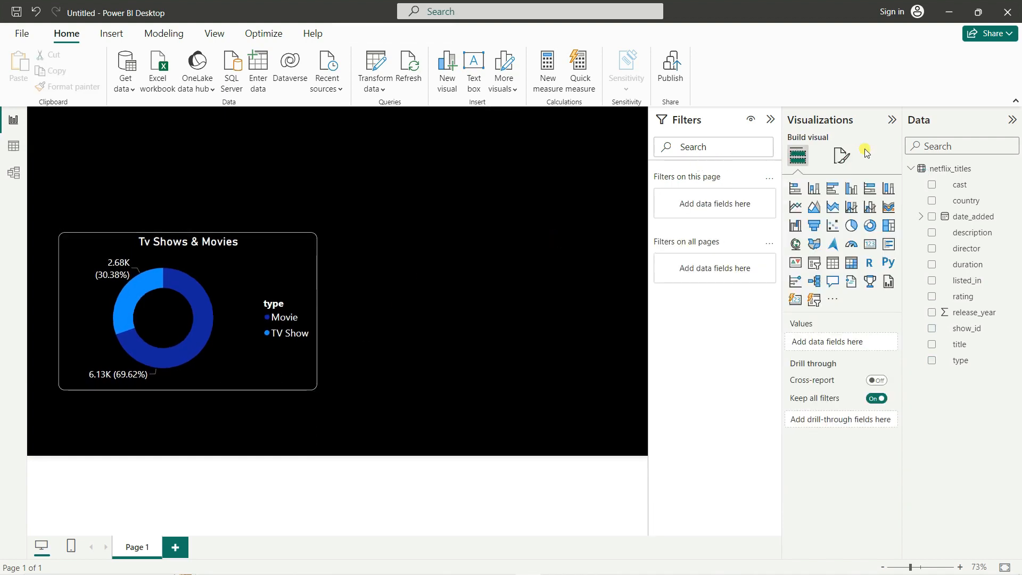
click(795, 188)
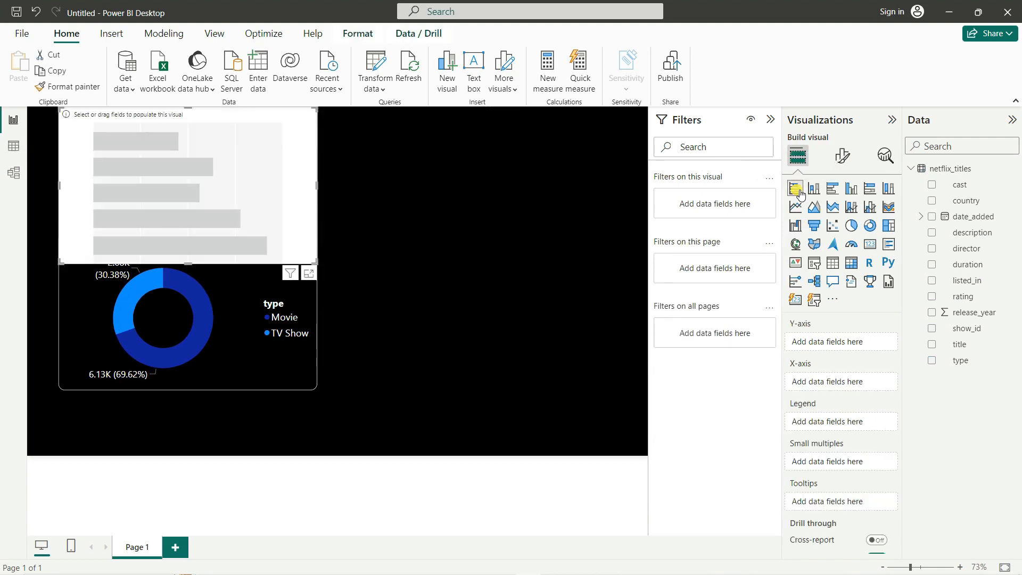
drag(110, 169, 396, 291)
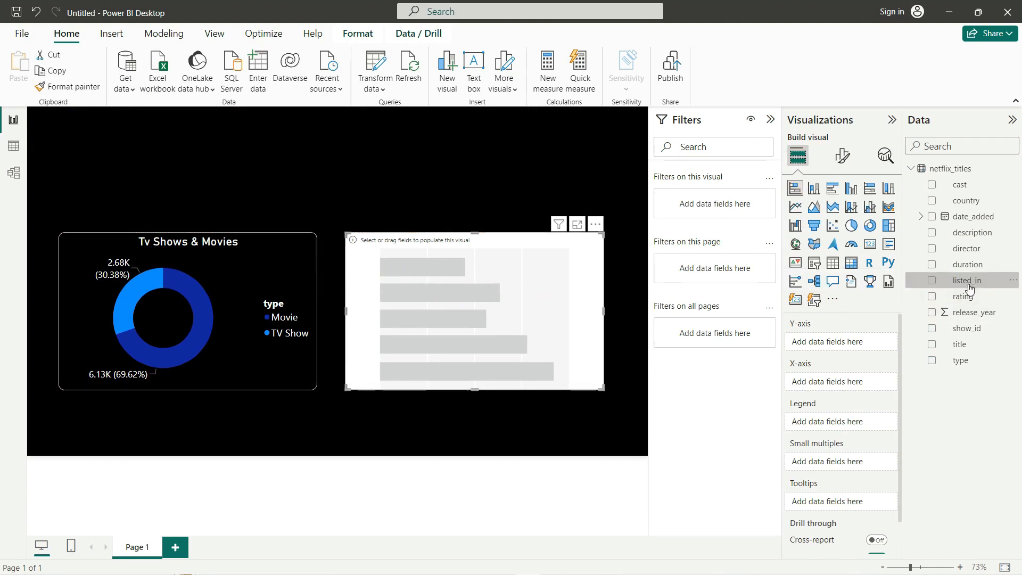
drag(965, 281, 861, 340)
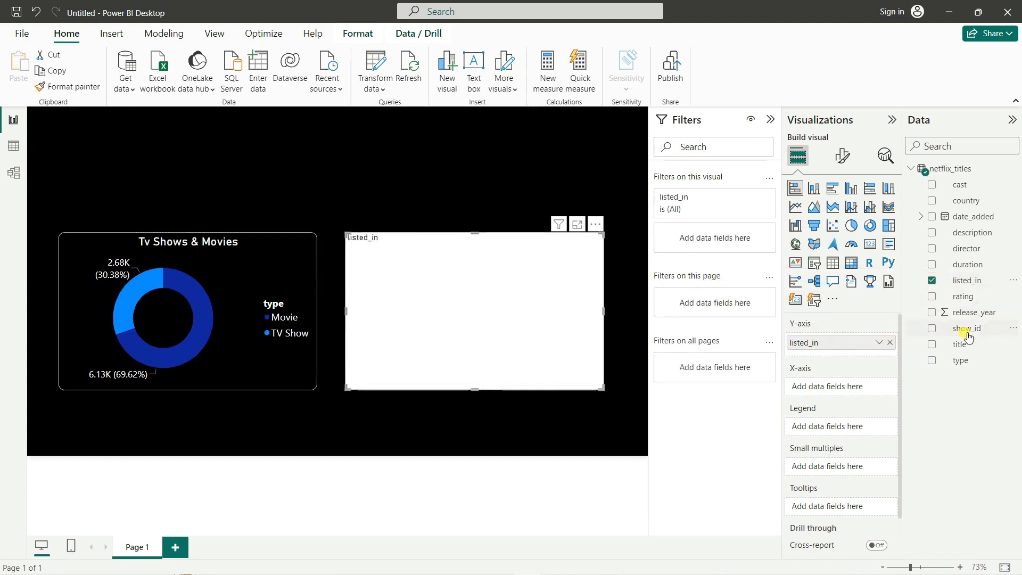
drag(974, 331, 855, 384)
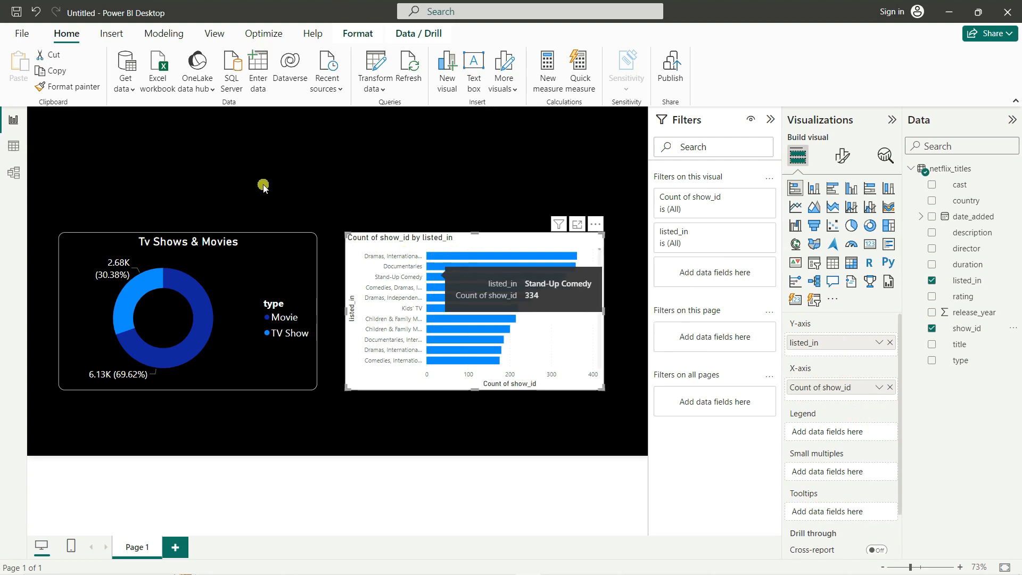
Step: Copy the donut chart's formatting onto the bar chart with Format painter
click(254, 273)
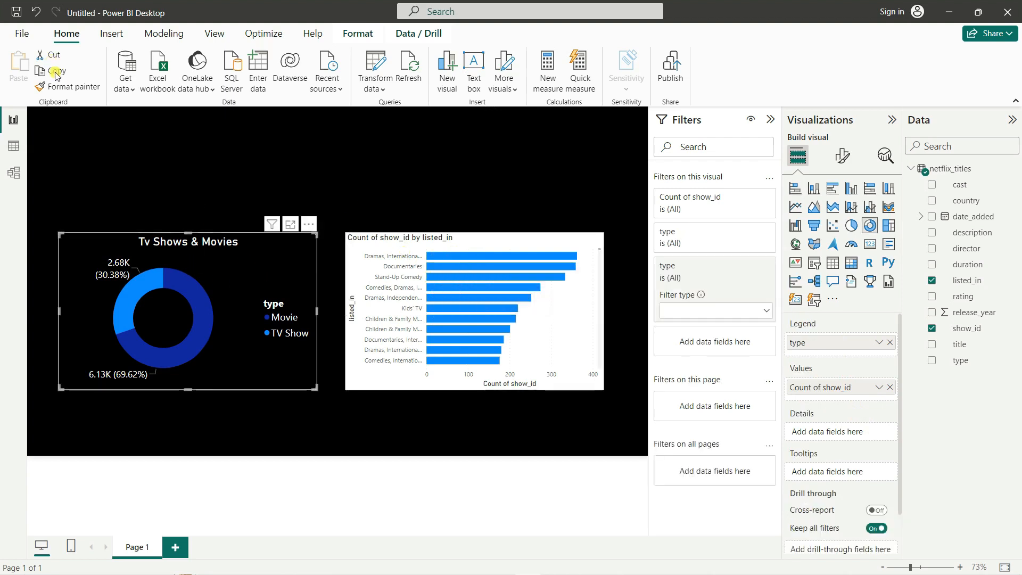
click(445, 273)
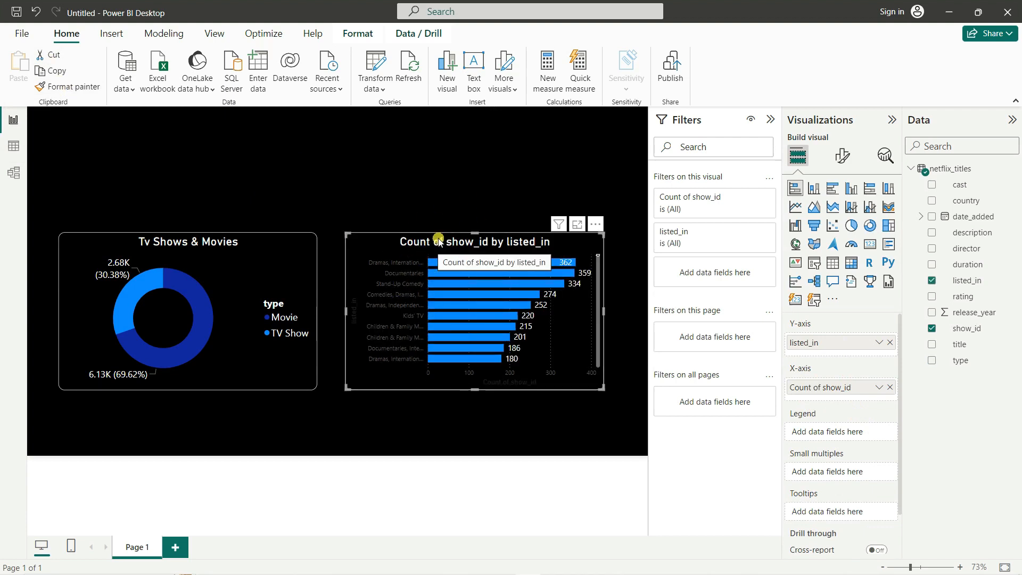
Step: Change the color of the bar chart's Y-axis values to white
click(852, 159)
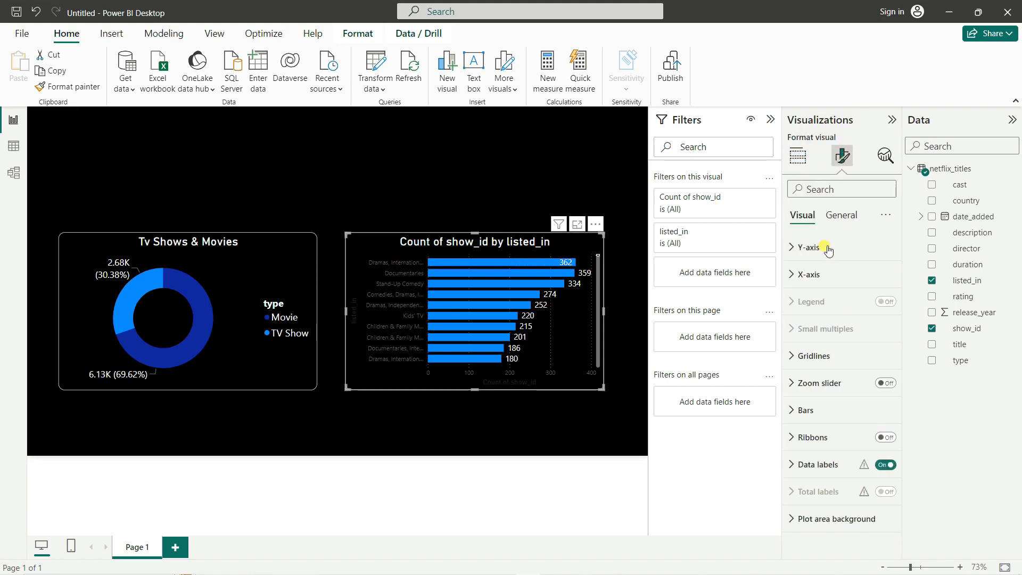
click(798, 251)
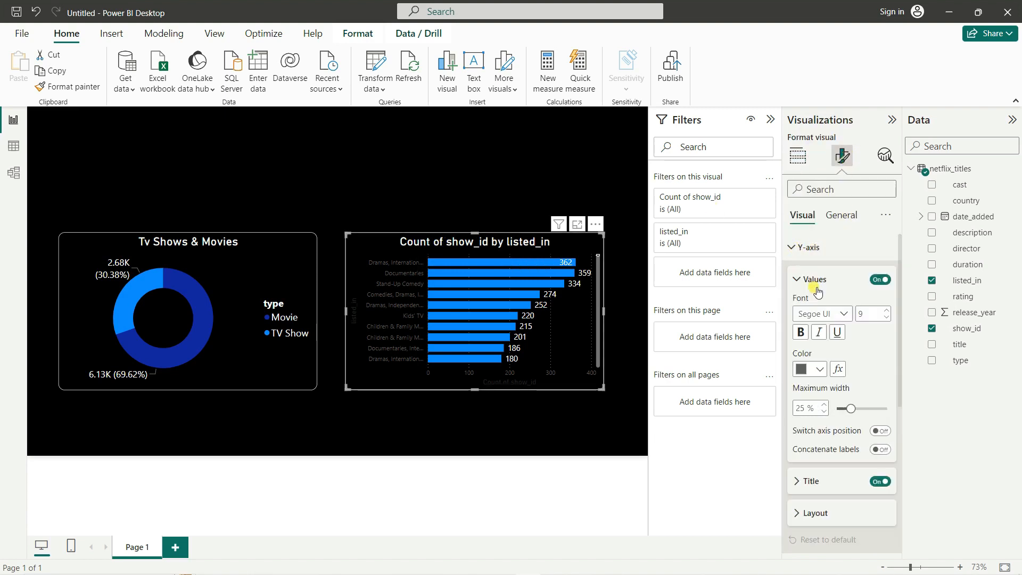
scroll(819, 306, down, 1)
click(820, 322)
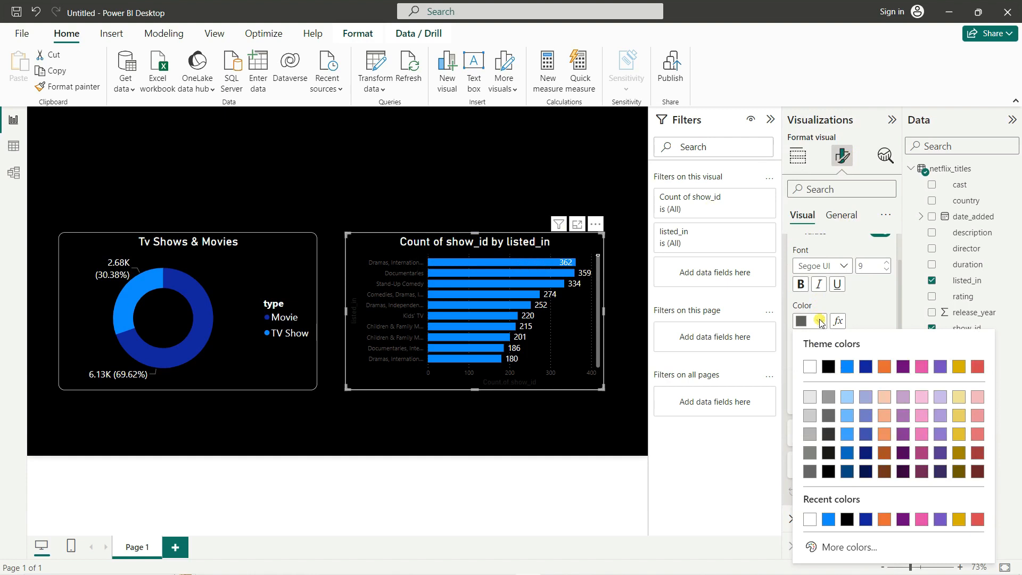
click(809, 365)
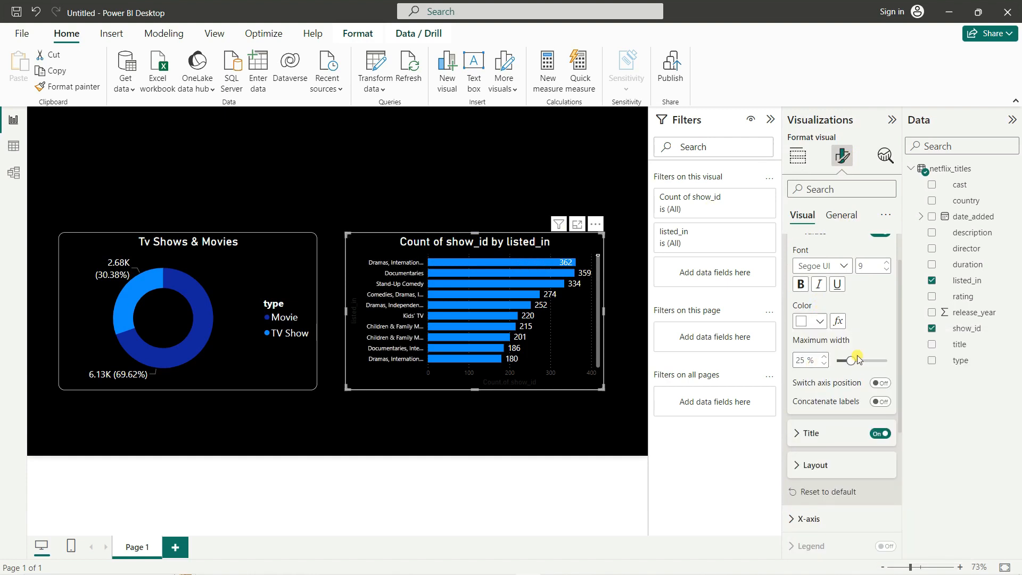
Step: Change the color of the bar chart's X-axis values to white
scroll(851, 360, down, 2)
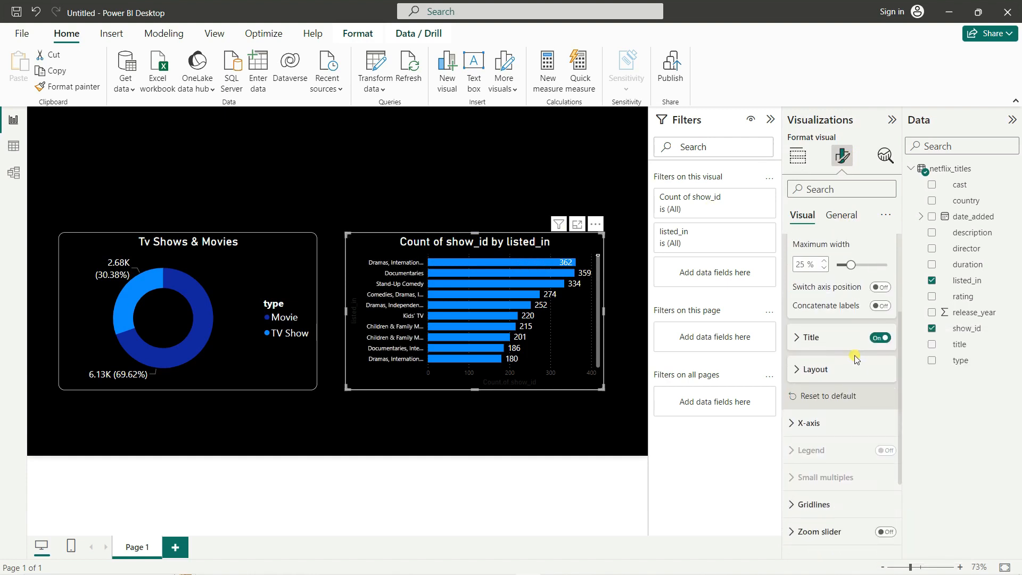
scroll(802, 362, down, 2)
click(805, 326)
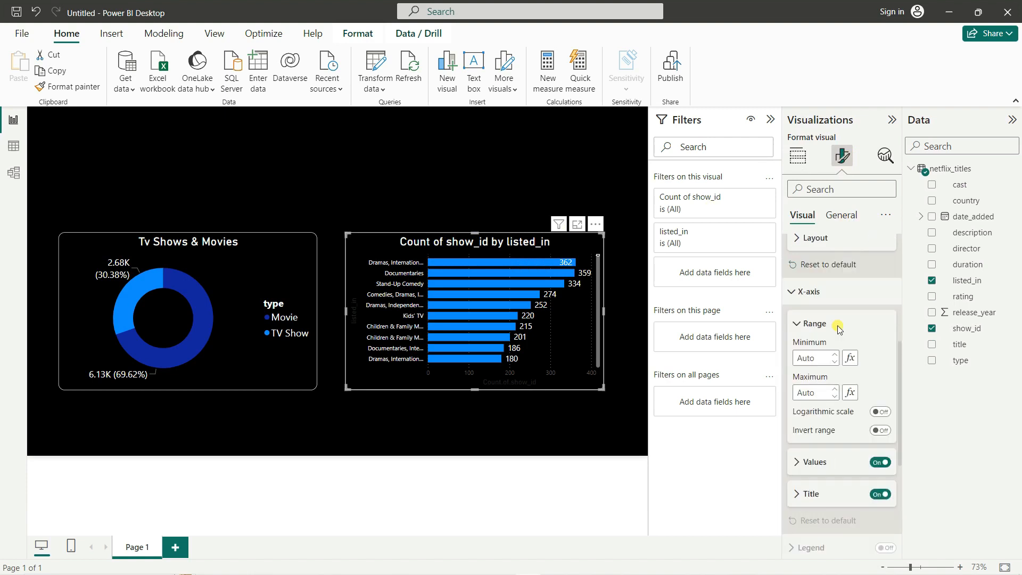
scroll(852, 367, down, 1)
click(807, 401)
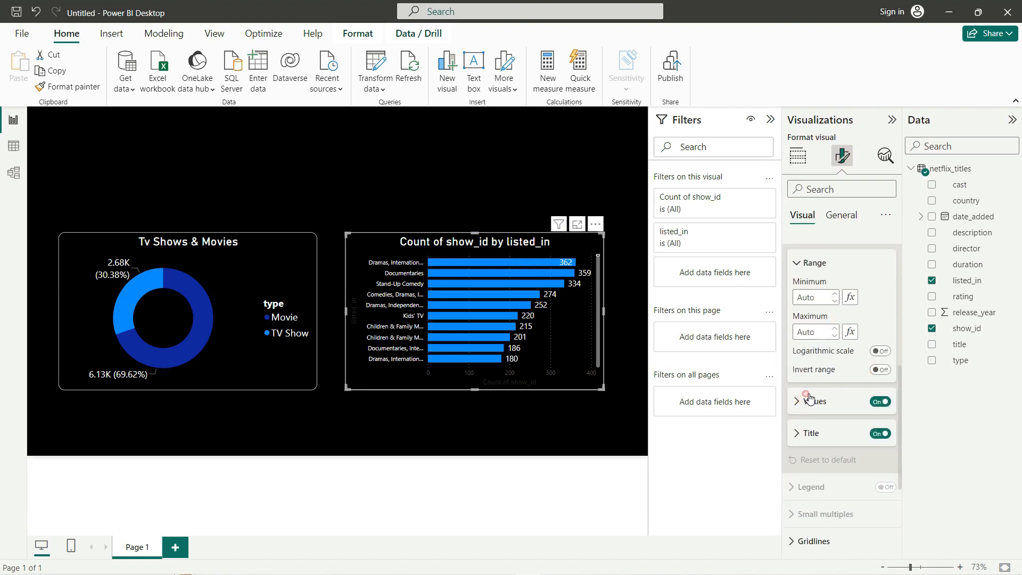
scroll(823, 320, down, 2)
click(820, 300)
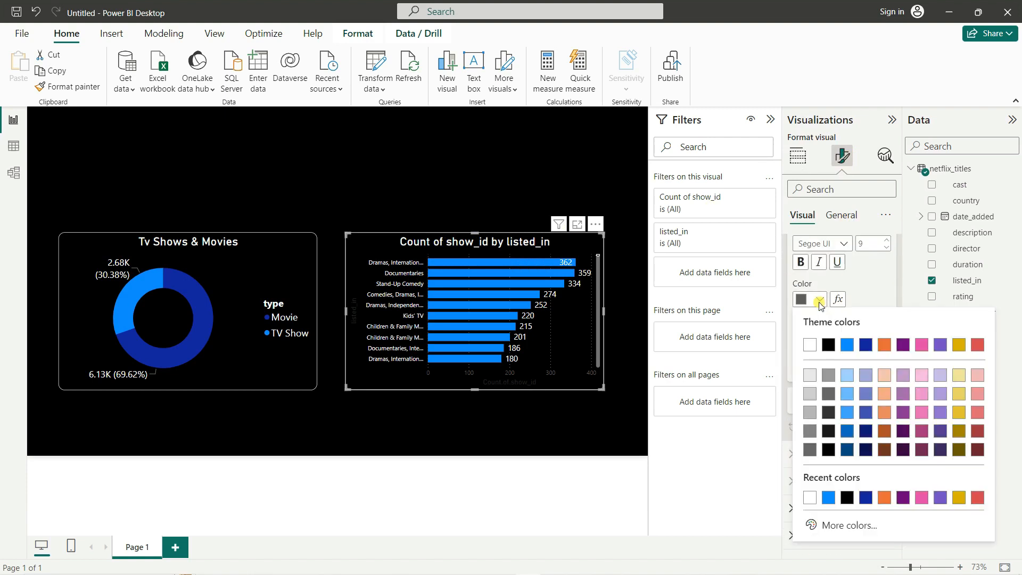
click(810, 347)
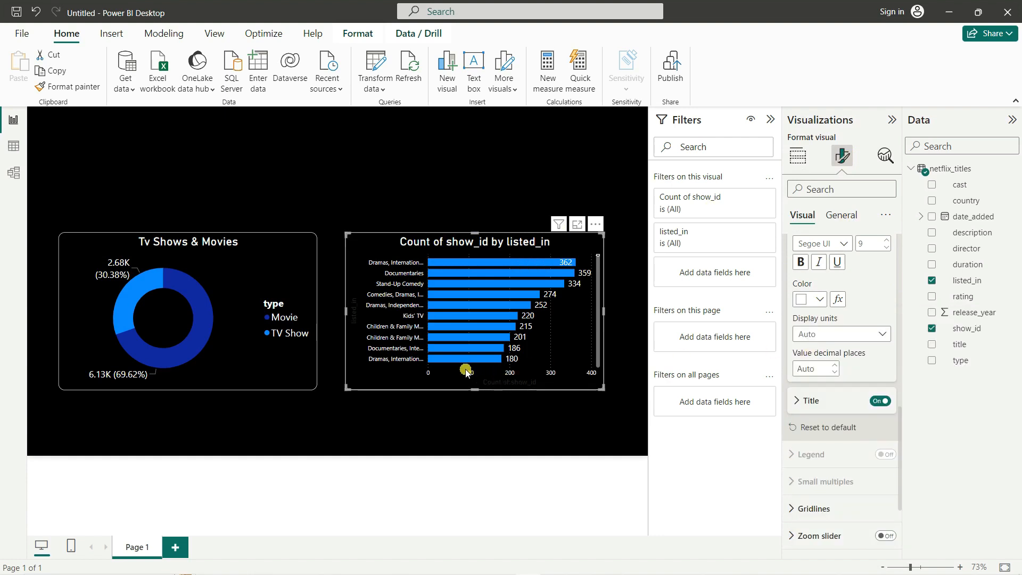
Step: Turn off the Y-axis title and the X-axis title of the listed_in bar chart
scroll(847, 320, up, 6)
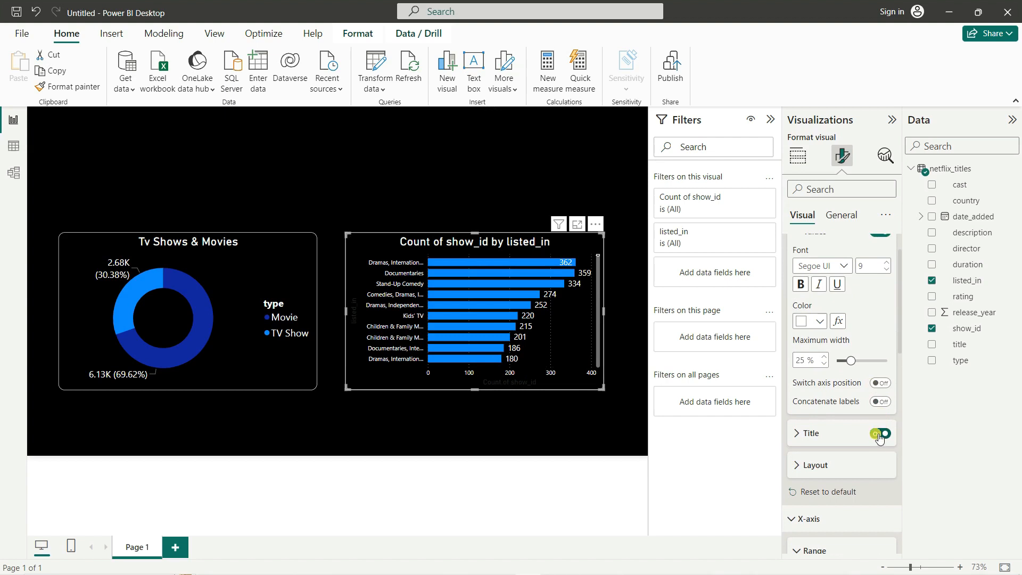
click(880, 434)
scroll(881, 410, down, 6)
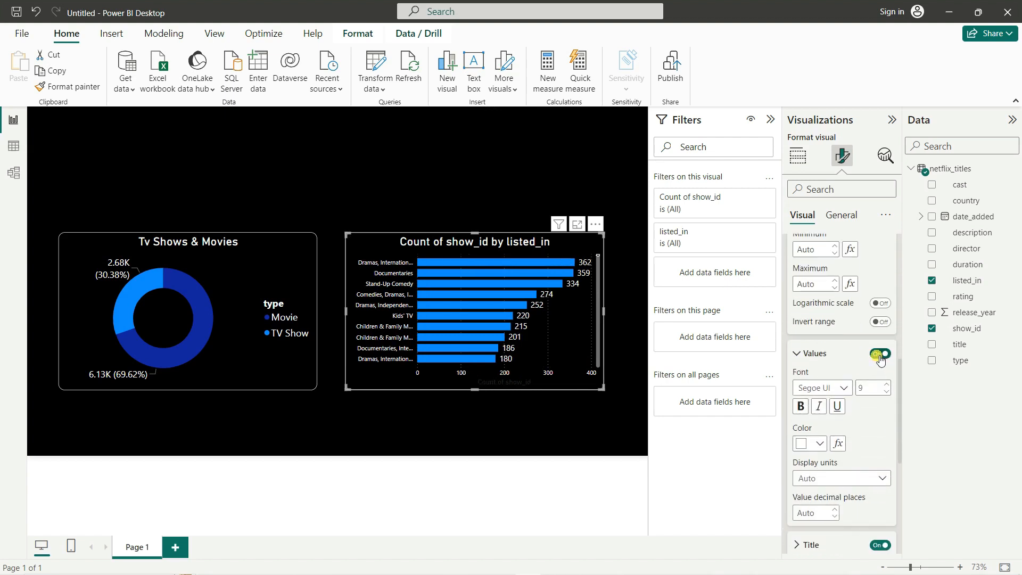
scroll(875, 405, down, 3)
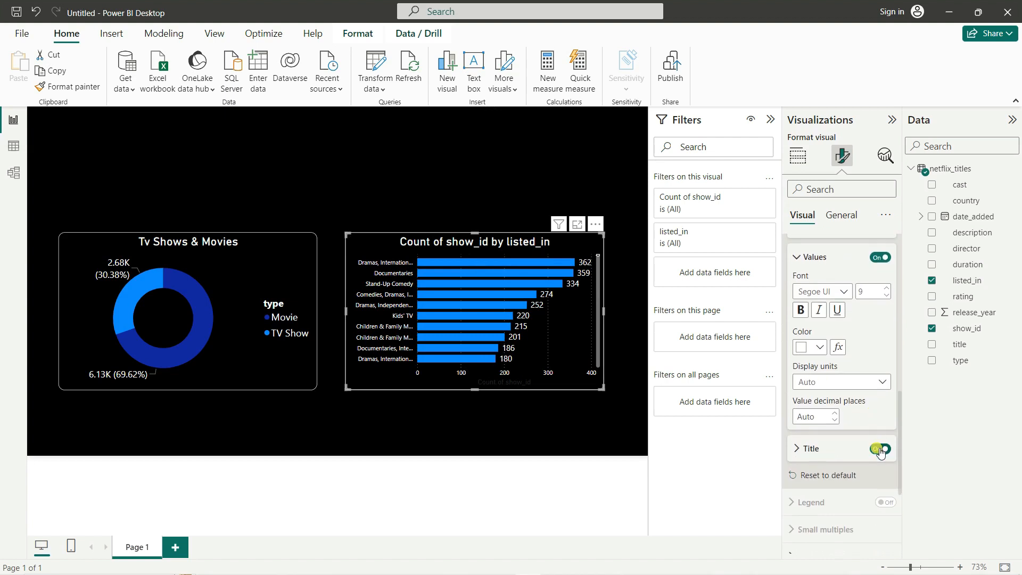
click(880, 449)
scroll(854, 350, up, 3)
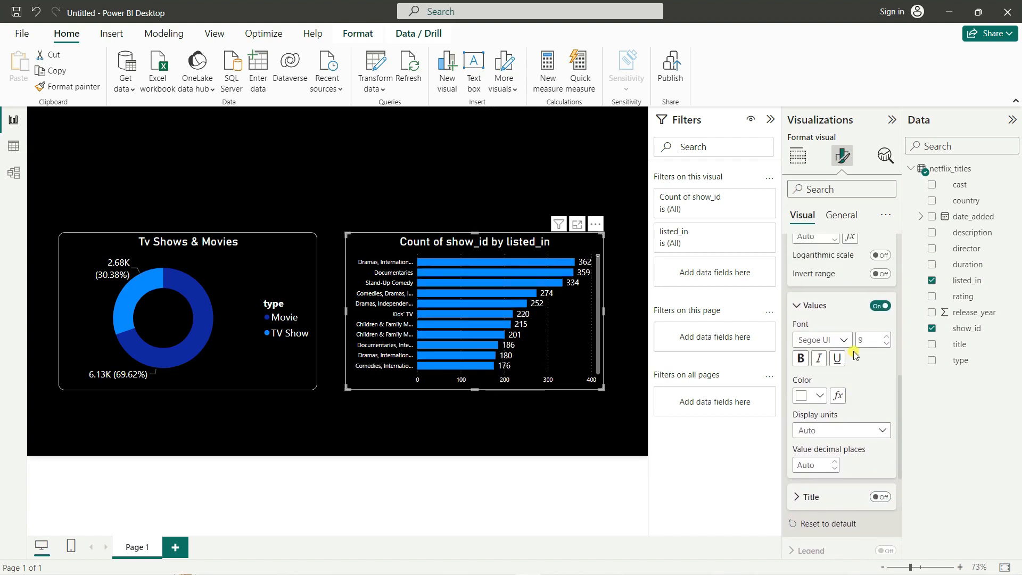
Step: Change the listed_in bar chart's title text to "Generes"
click(845, 217)
click(885, 275)
click(806, 274)
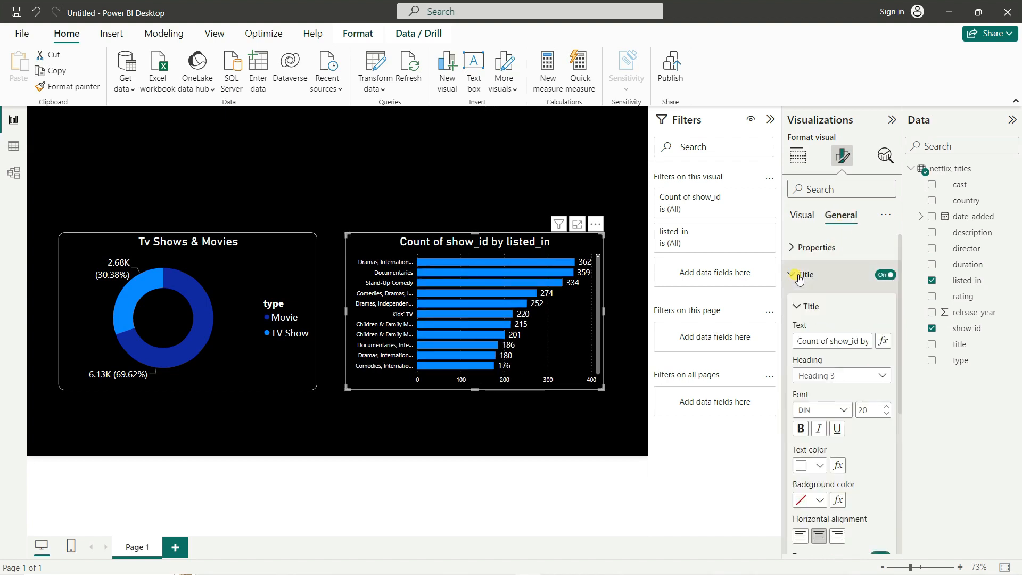
triple_click(815, 346)
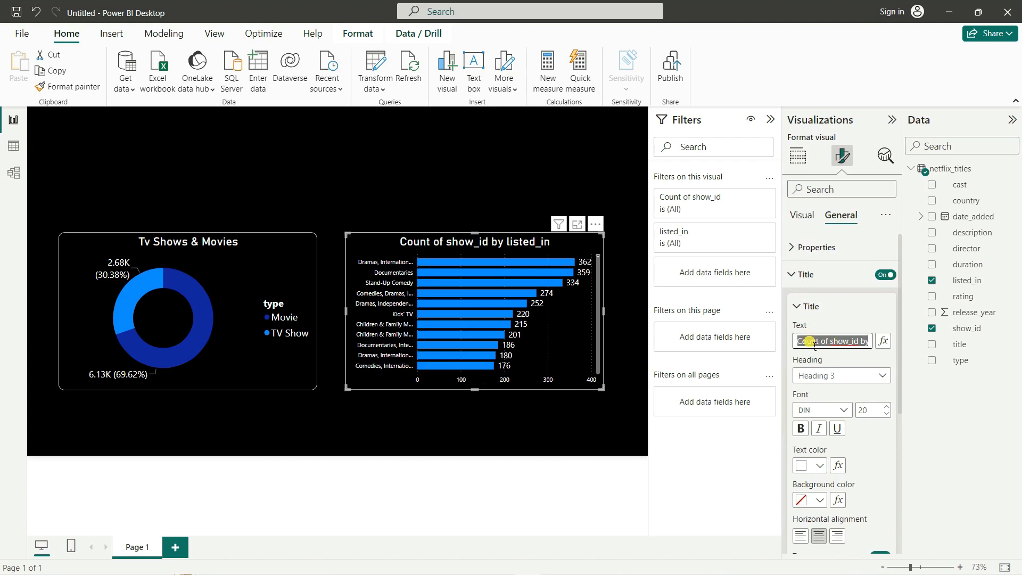
text(Gen)
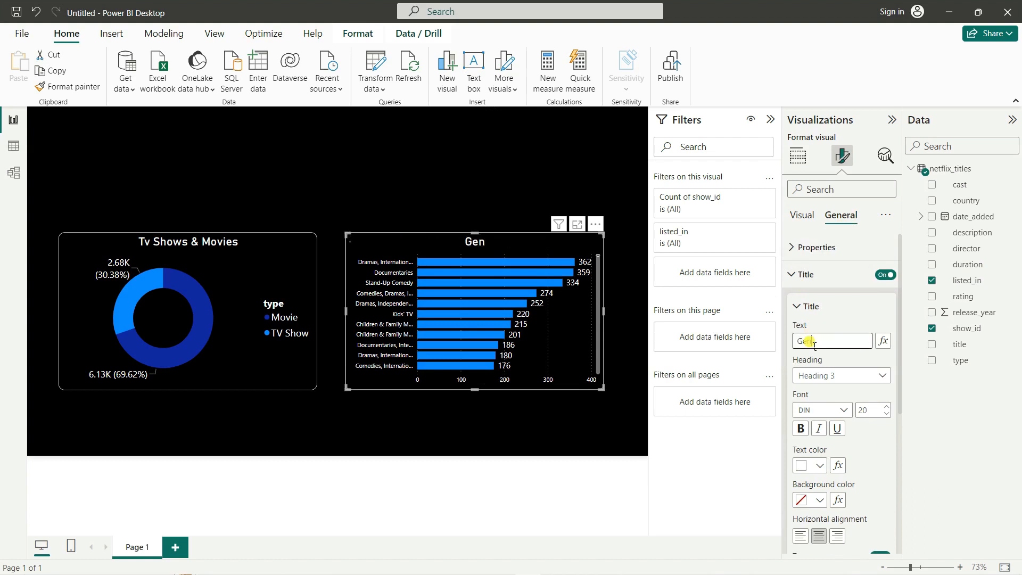
text(ers)
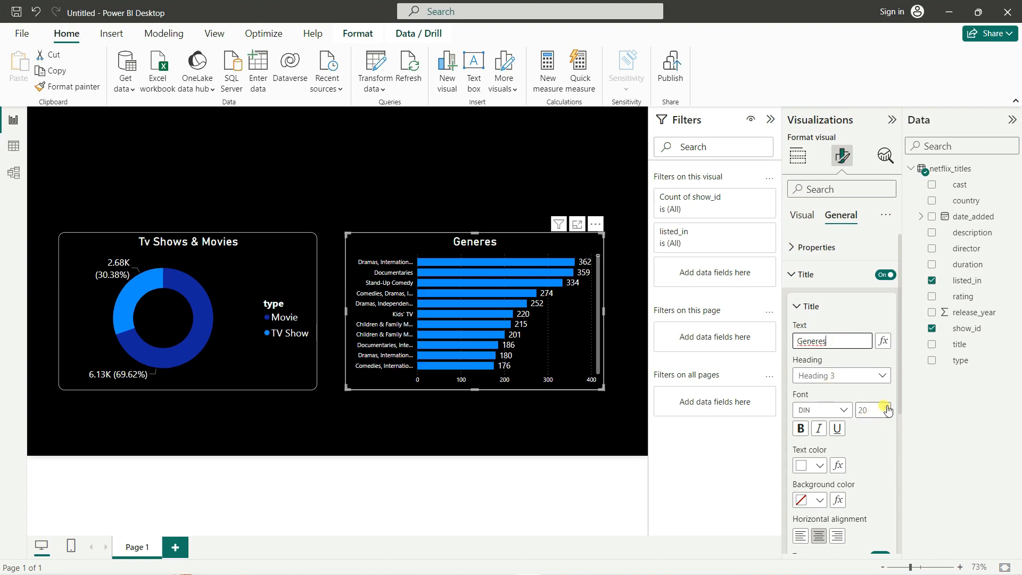
scroll(864, 417, down, 5)
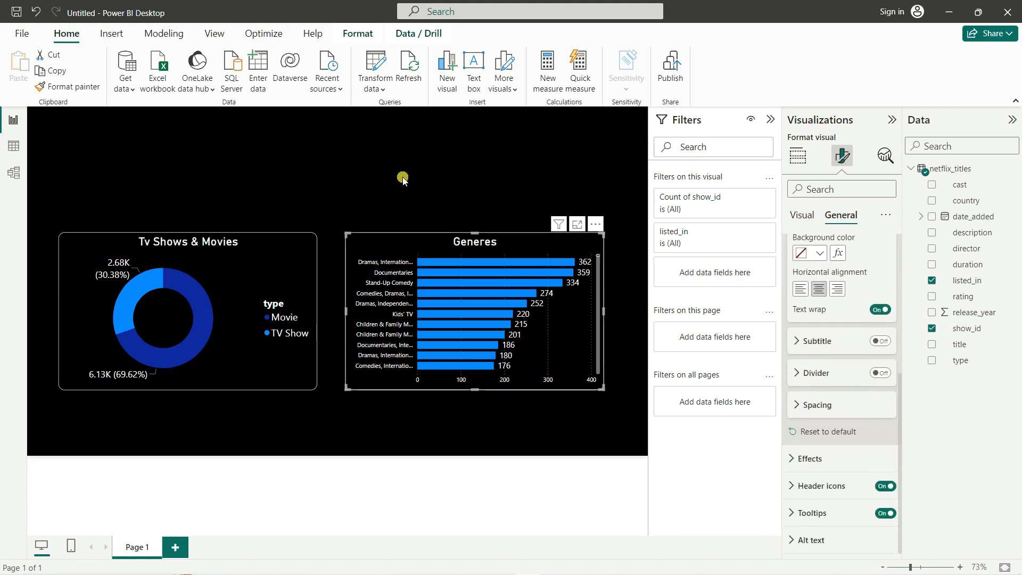
click(461, 182)
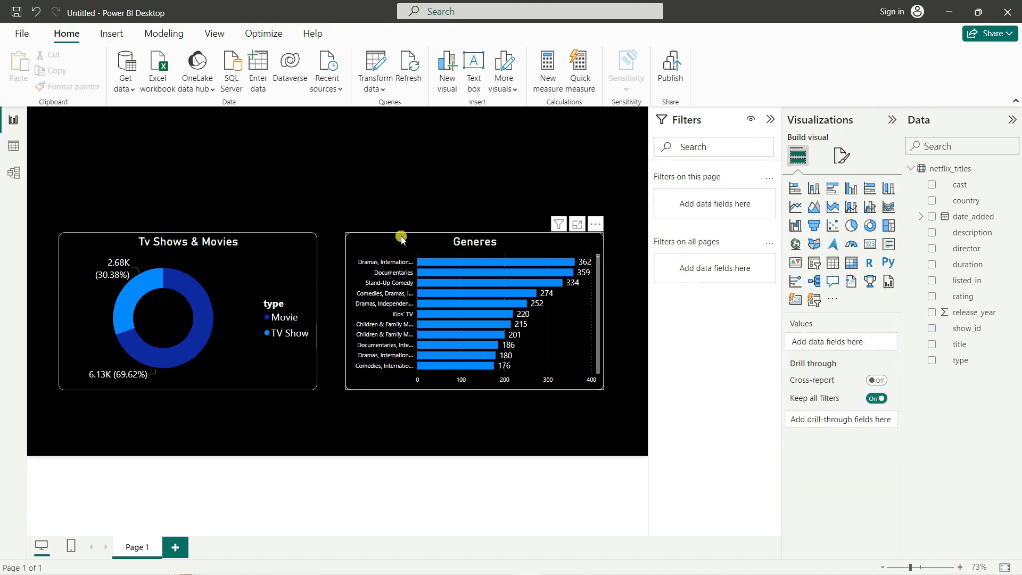
Step: Shrink the Generes bar chart and shift it toward the canvas's right edge, and move the donut chart higher
drag(435, 211, 453, 165)
mouse_move(388, 208)
mouse_down()
mouse_move(398, 224)
mouse_move(396, 214)
mouse_up()
drag(237, 236, 242, 170)
click(372, 381)
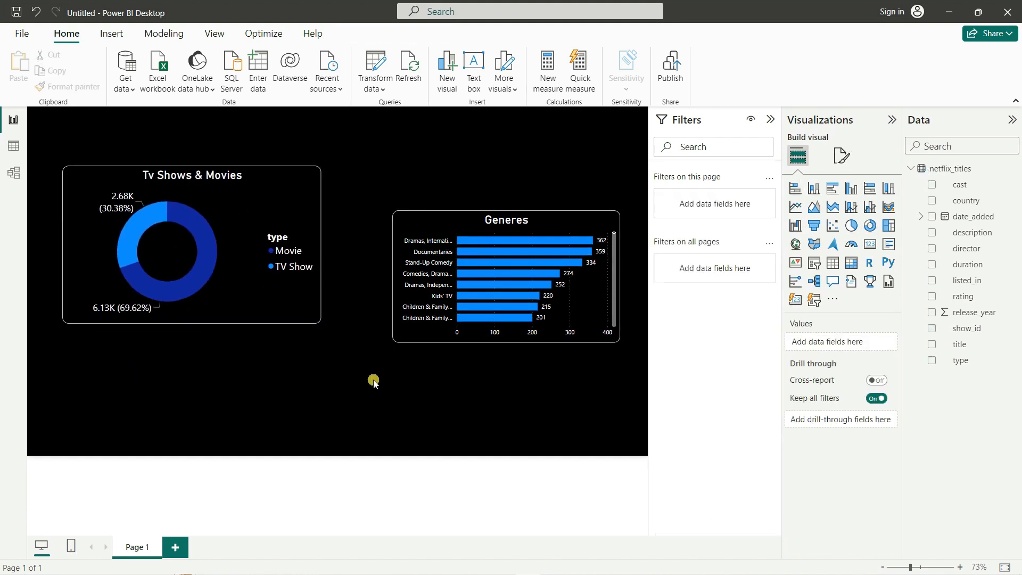
Step: Add a stacked bar chart below the donut chart, with rating on the Y-axis and Count (Distinct) of show_id on the X-axis
click(801, 190)
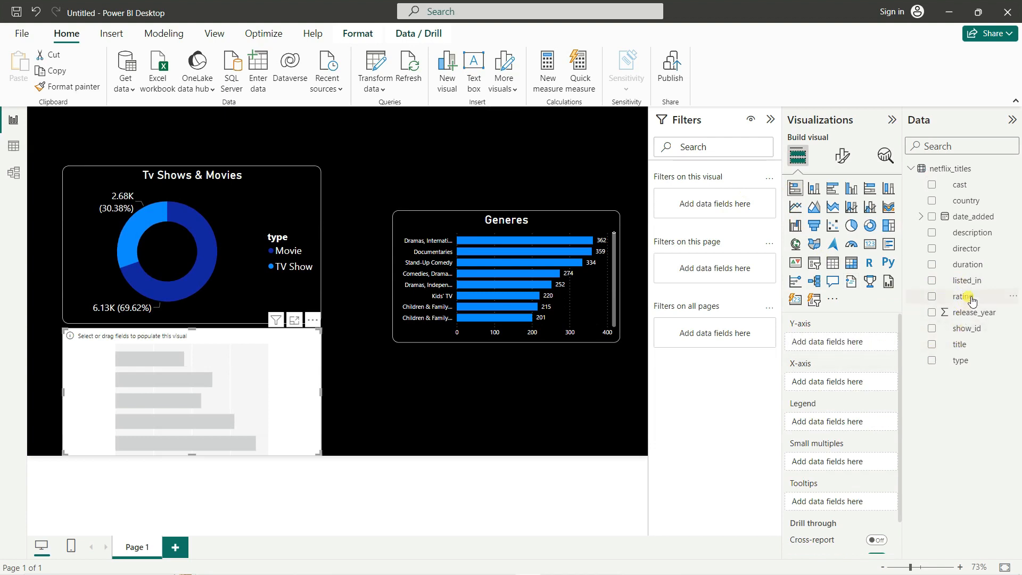
drag(972, 308, 847, 343)
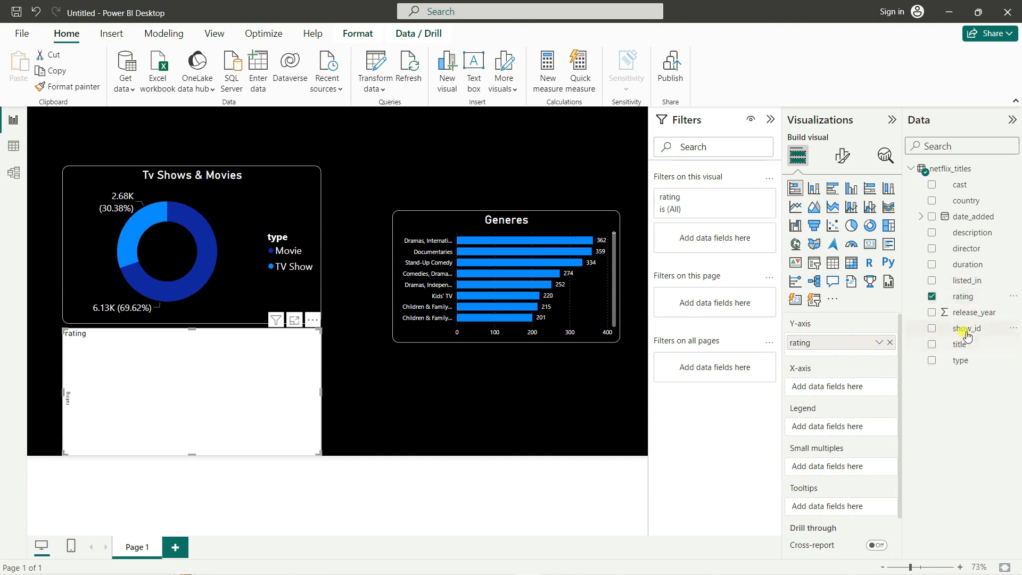
drag(966, 334, 849, 390)
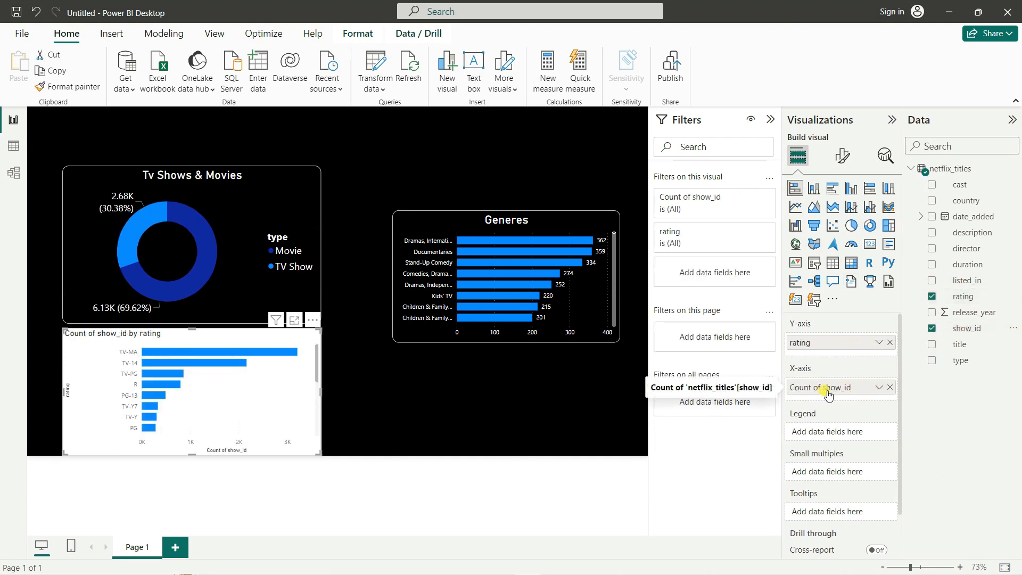
click(878, 388)
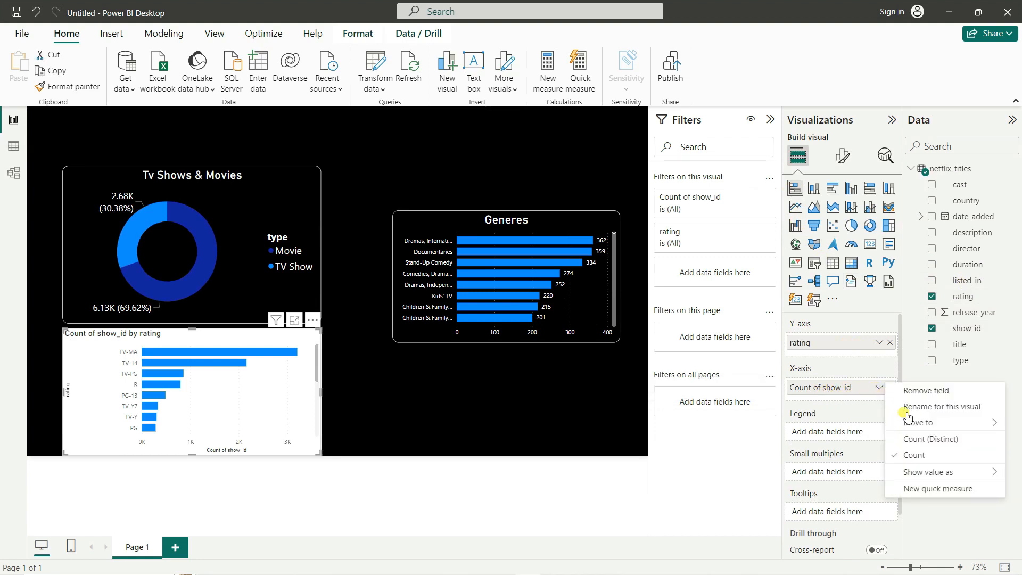
click(919, 440)
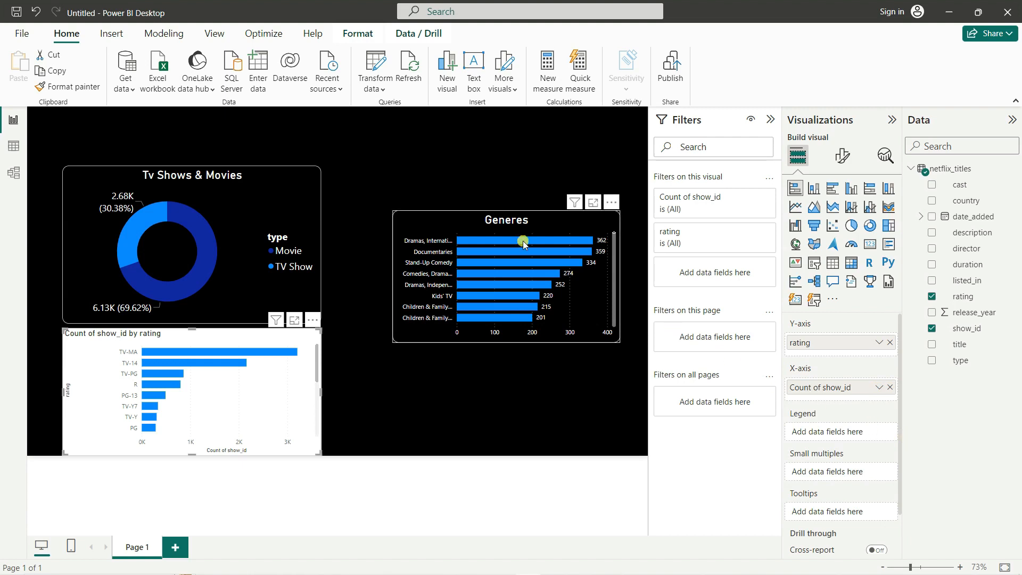
Step: Set the show_id aggregation on the Generes chart's X-axis to Count (Distinct)
click(553, 249)
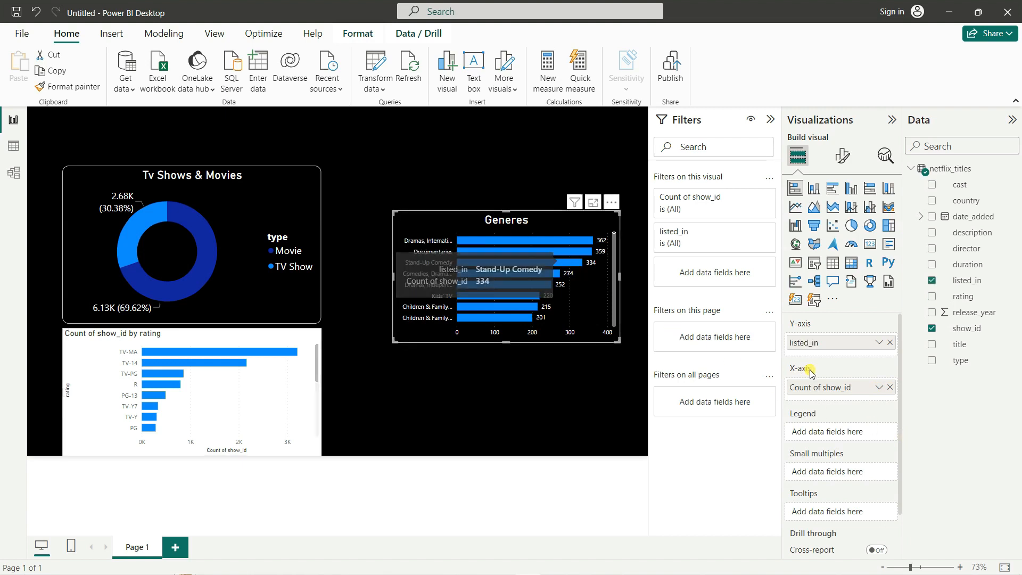
click(879, 388)
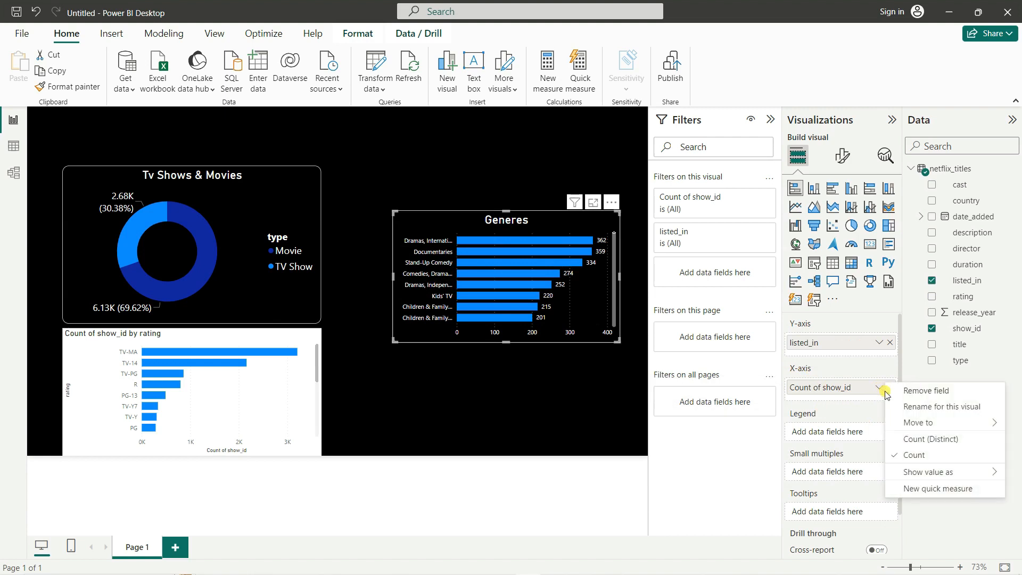
click(922, 441)
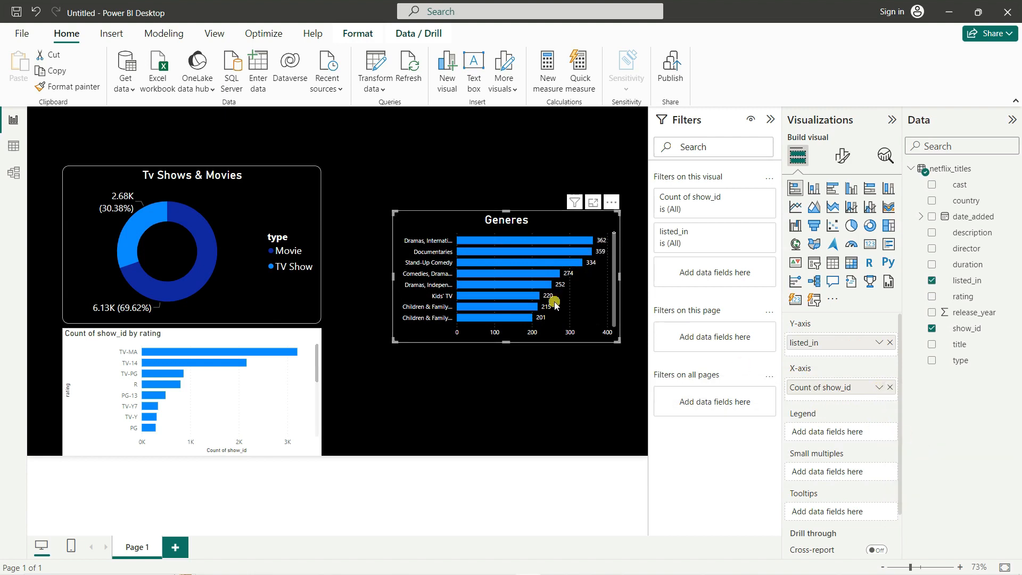
click(878, 388)
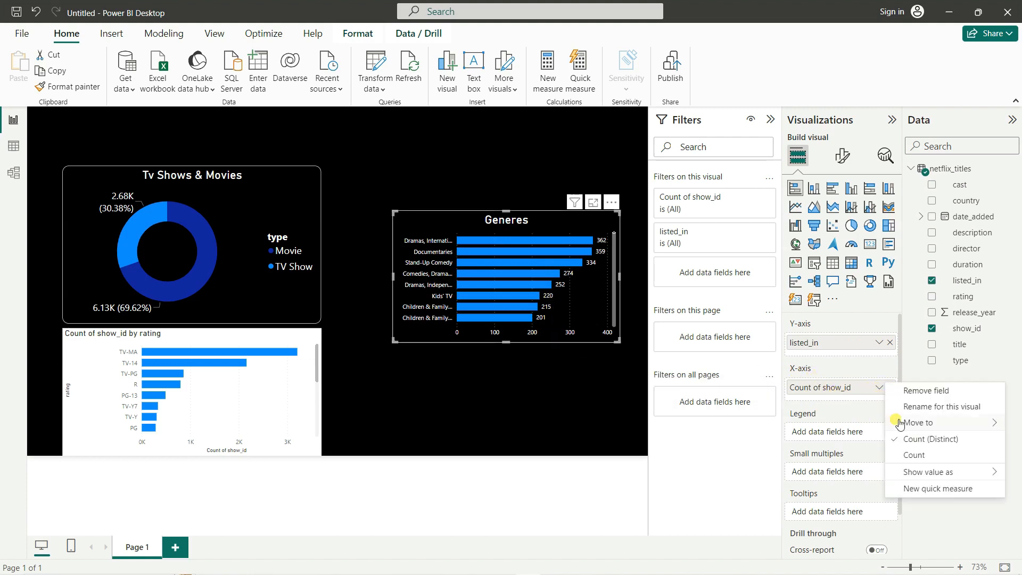
click(713, 460)
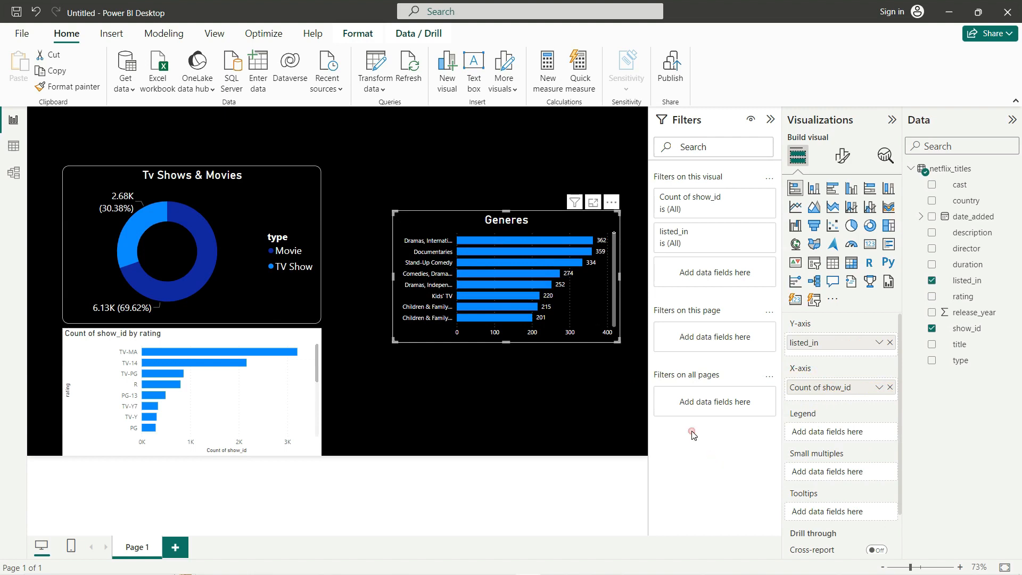
Step: Move the Generes chart, the donut chart and the rating bar chart higher on the canvas
drag(497, 243, 487, 210)
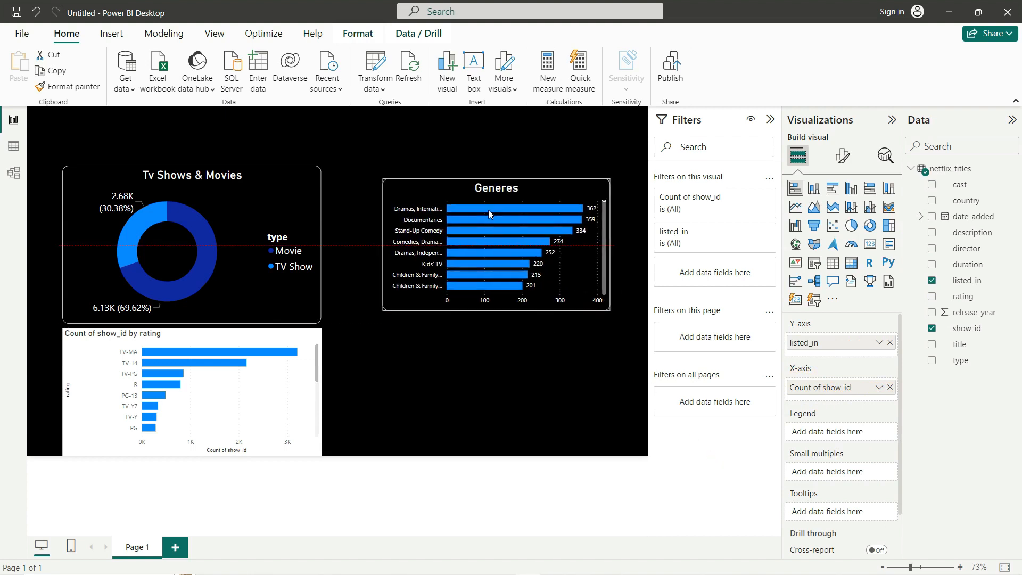
click(200, 376)
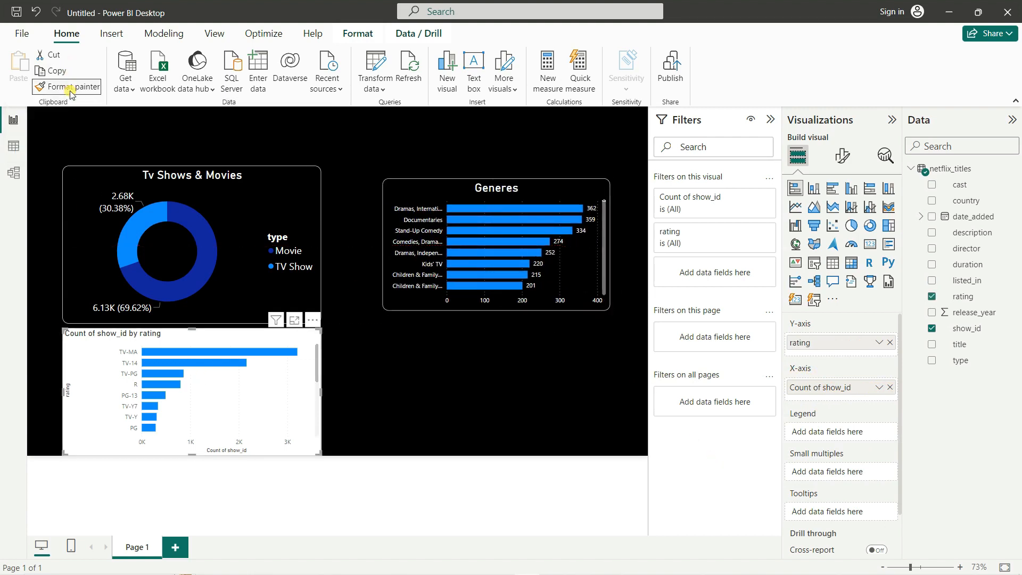
click(71, 88)
click(202, 385)
key(ctrl+z)
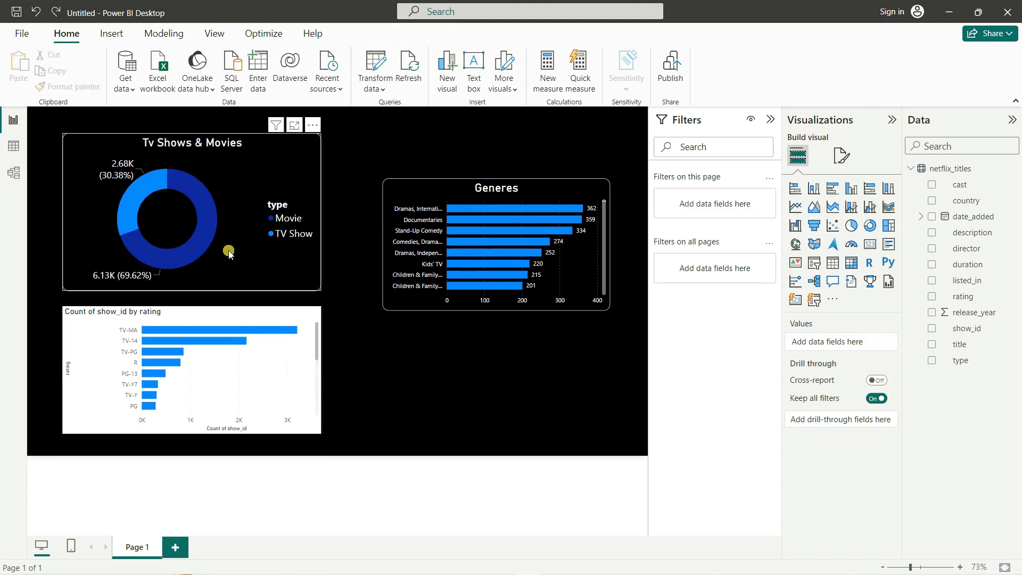
Step: Copy the Generes chart's formatting onto the rating bar chart with Format painter
click(402, 190)
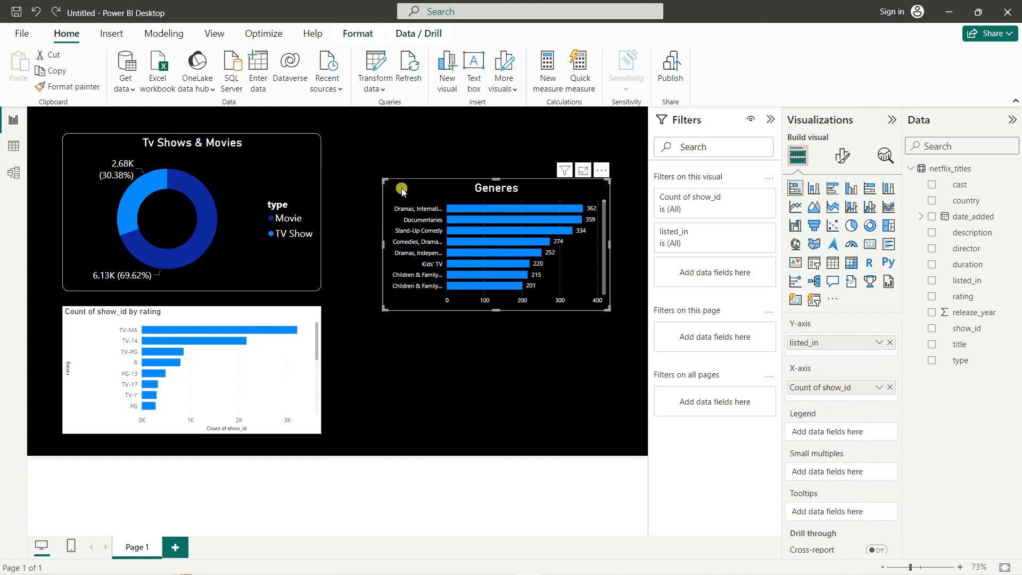
click(72, 88)
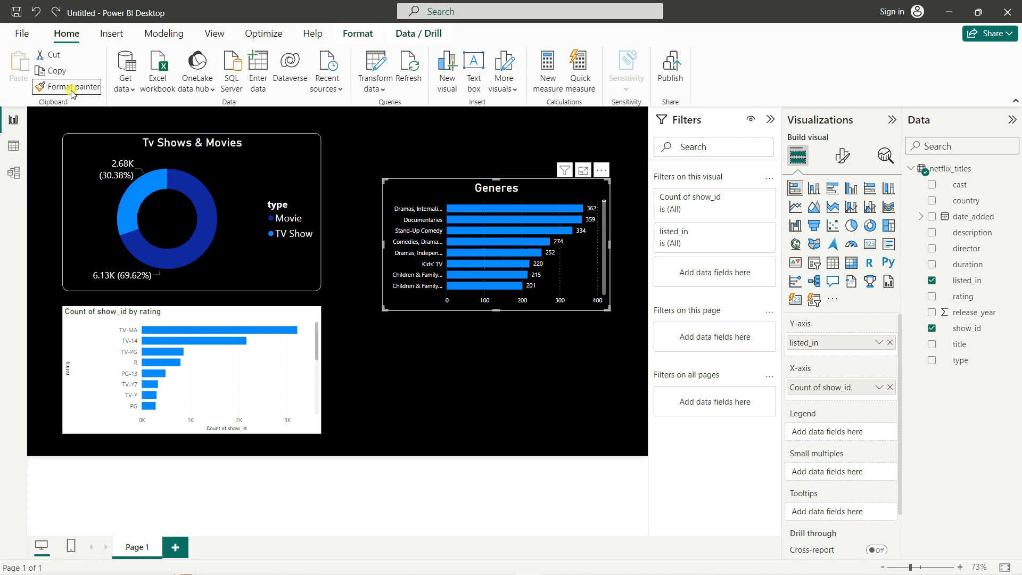
click(107, 322)
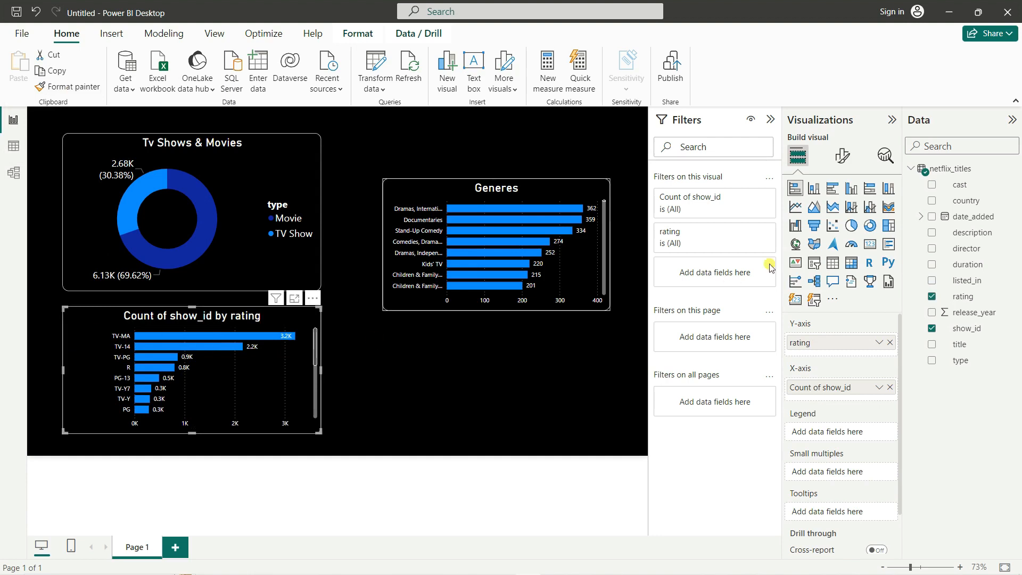
Step: Change the rating bar chart's title text to "Rating By Total Titles"
click(844, 155)
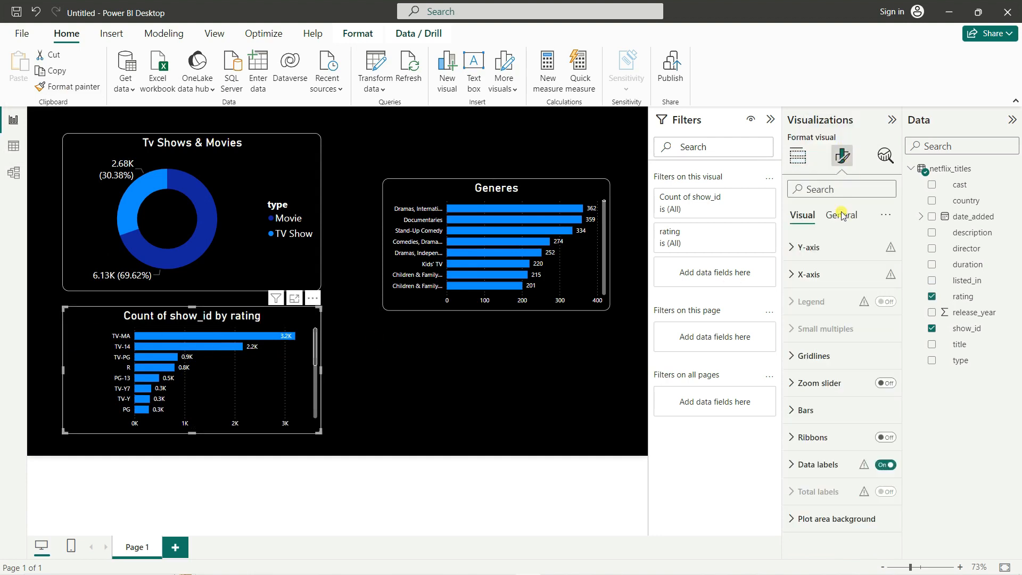
click(842, 214)
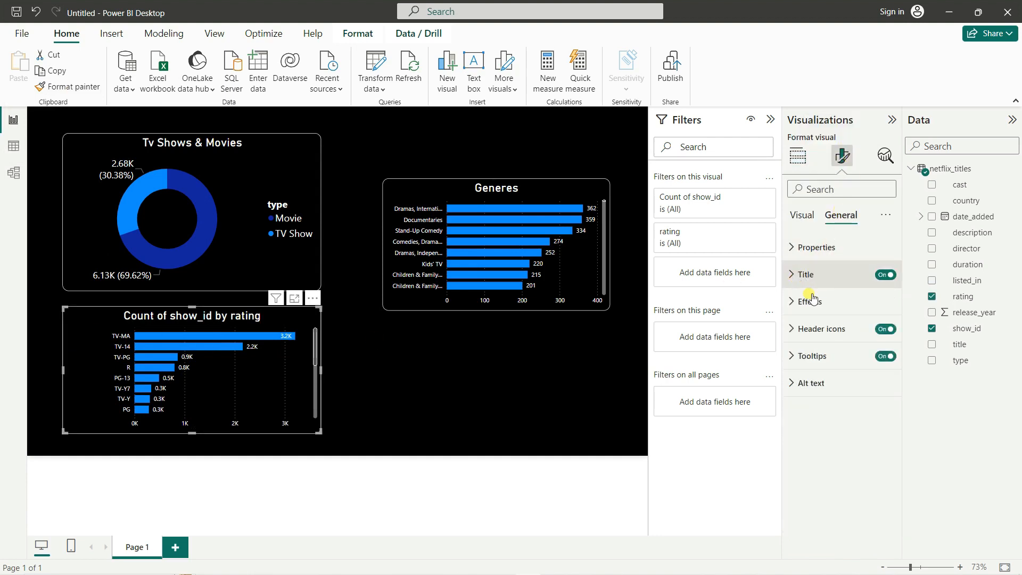
click(811, 278)
click(841, 343)
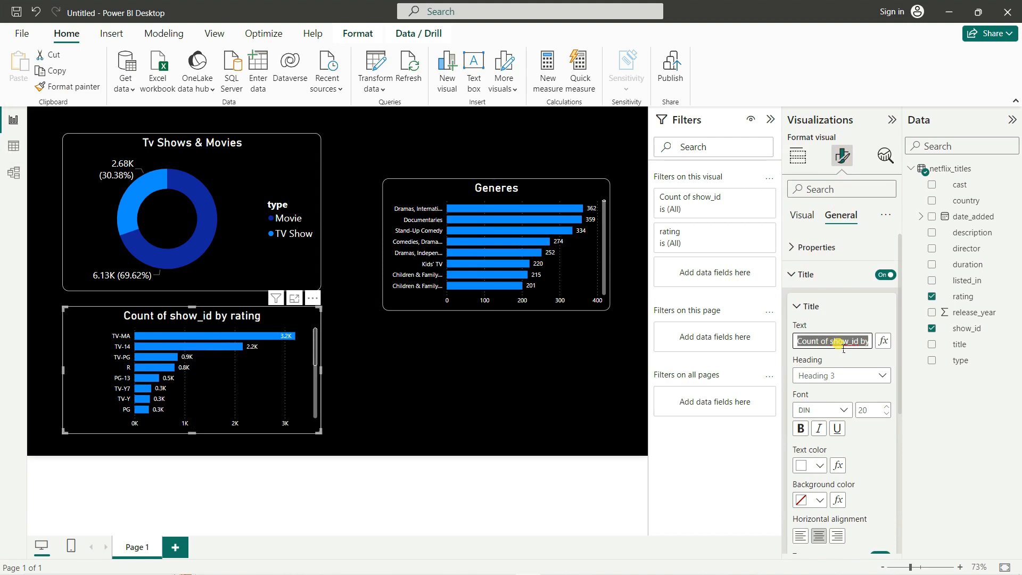
text(Rating By Total Tit)
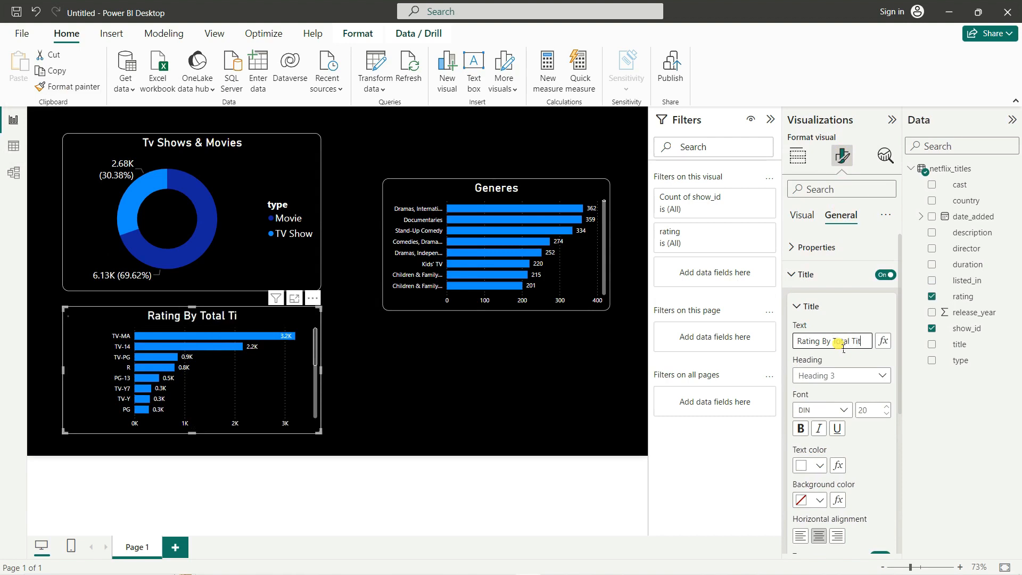
text(les)
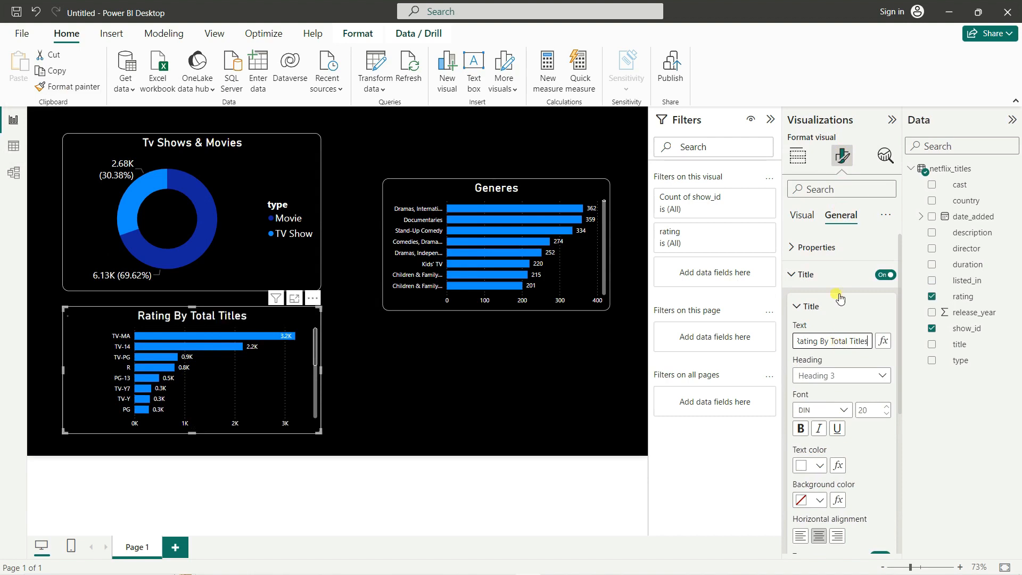
Step: Remove the count of show_id from the rating bar chart's X-axis
click(803, 217)
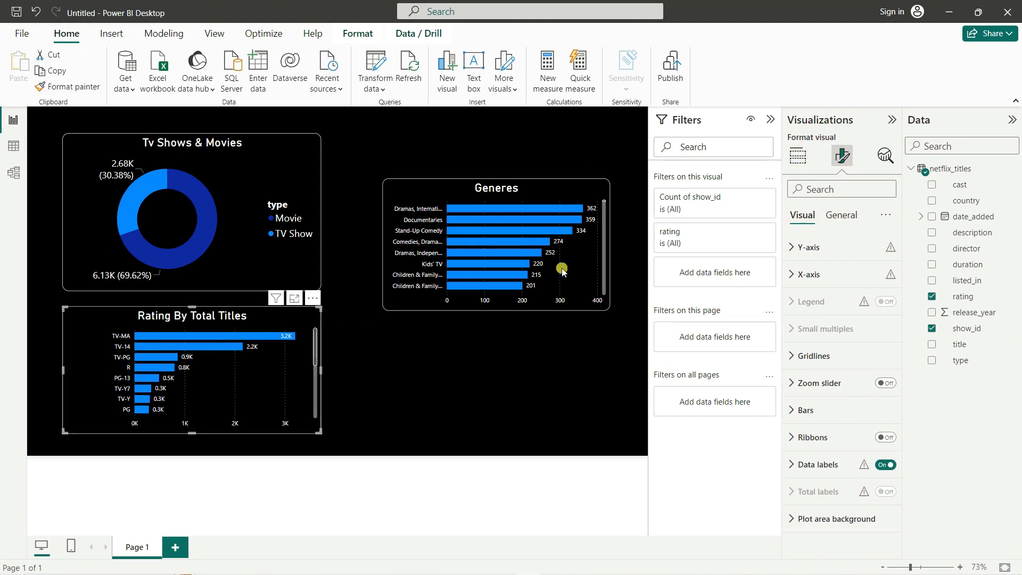
click(810, 157)
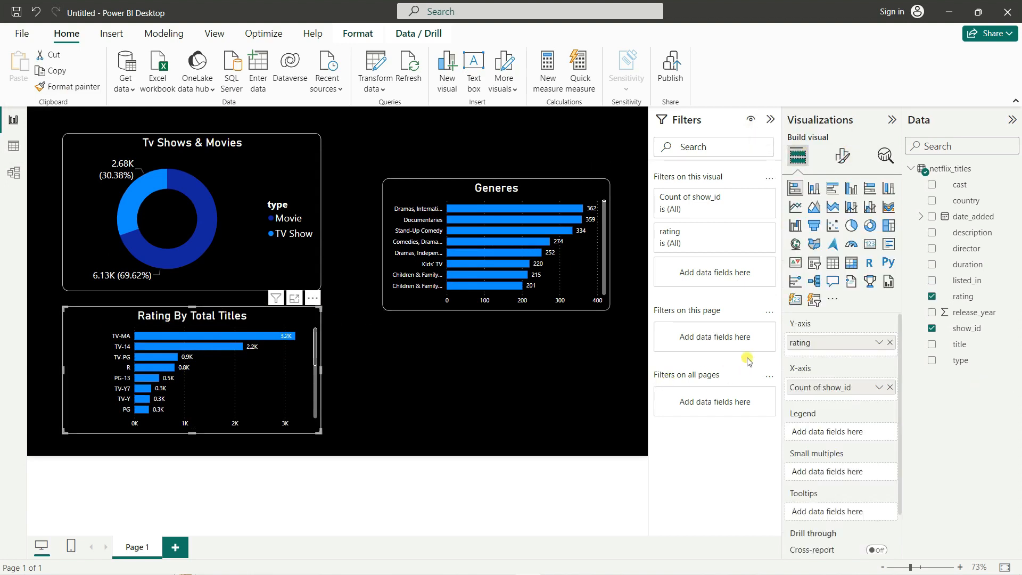
click(892, 390)
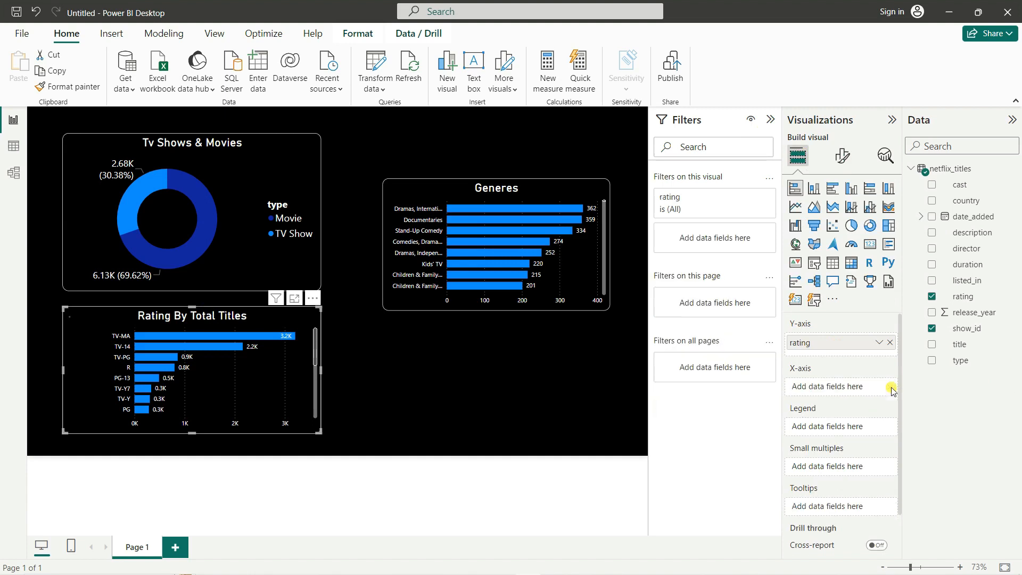
Step: Add the count of title to the X-axis of the Rating By Total Titles chart
drag(972, 346, 849, 392)
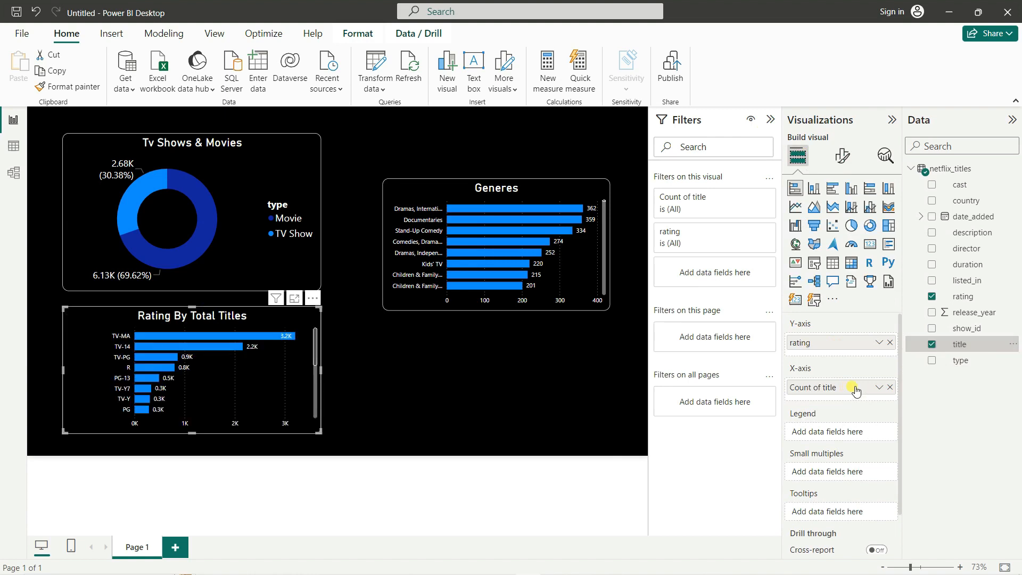
mouse_move(151, 370)
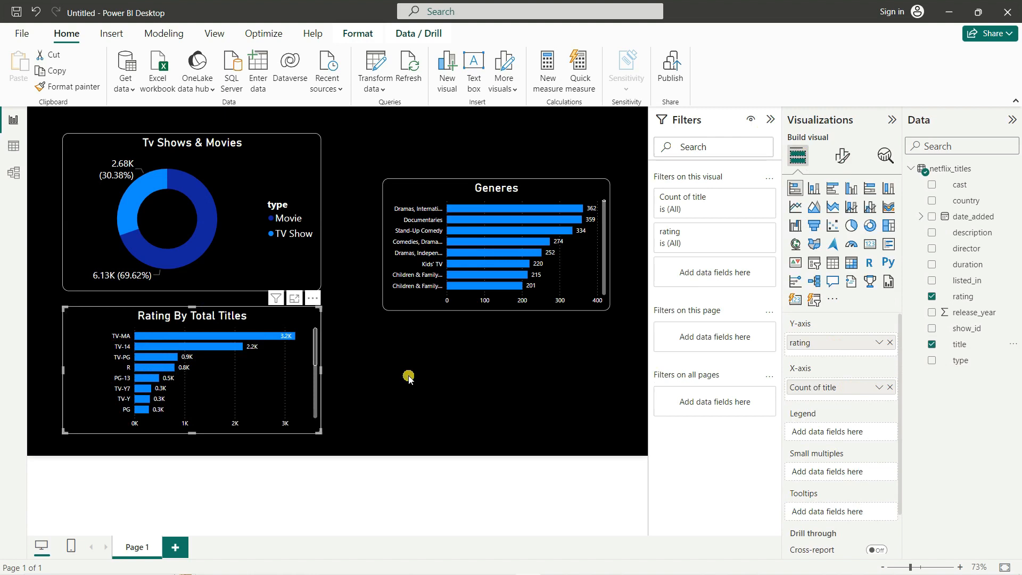
click(434, 375)
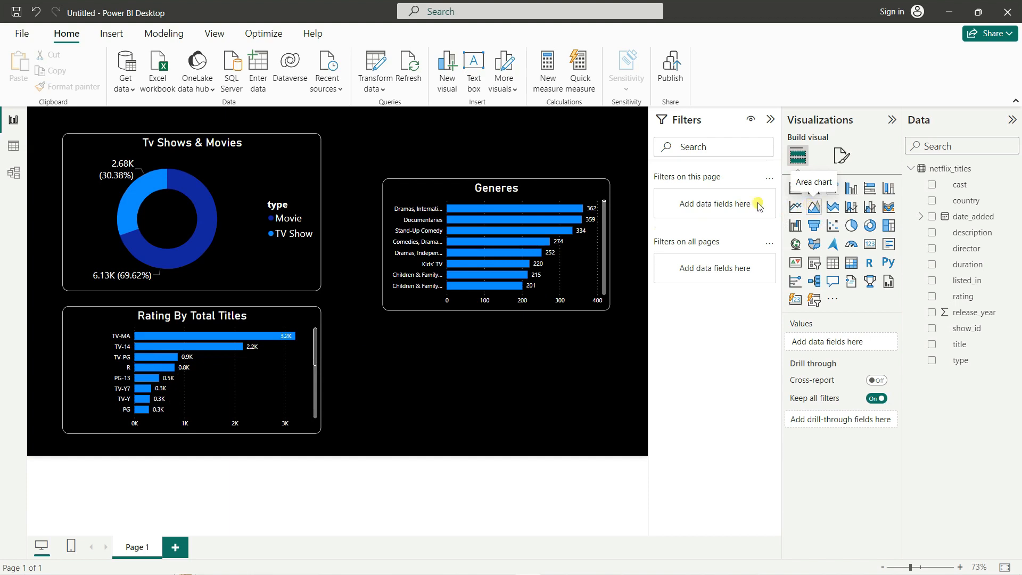
Step: Move the Generes chart up and closer to the Tv Shows & Movies donut chart
drag(460, 205, 415, 150)
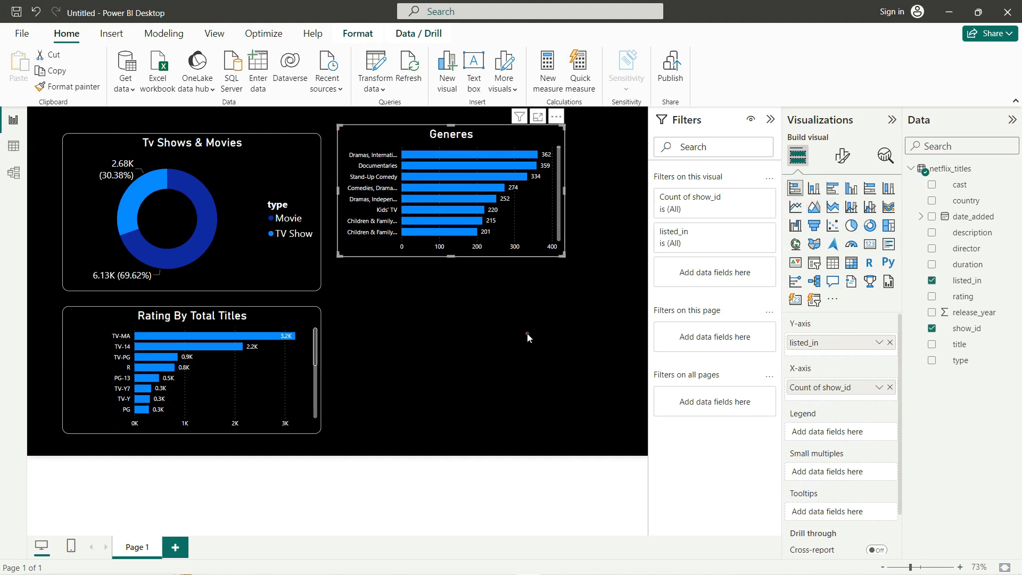
click(529, 337)
click(814, 207)
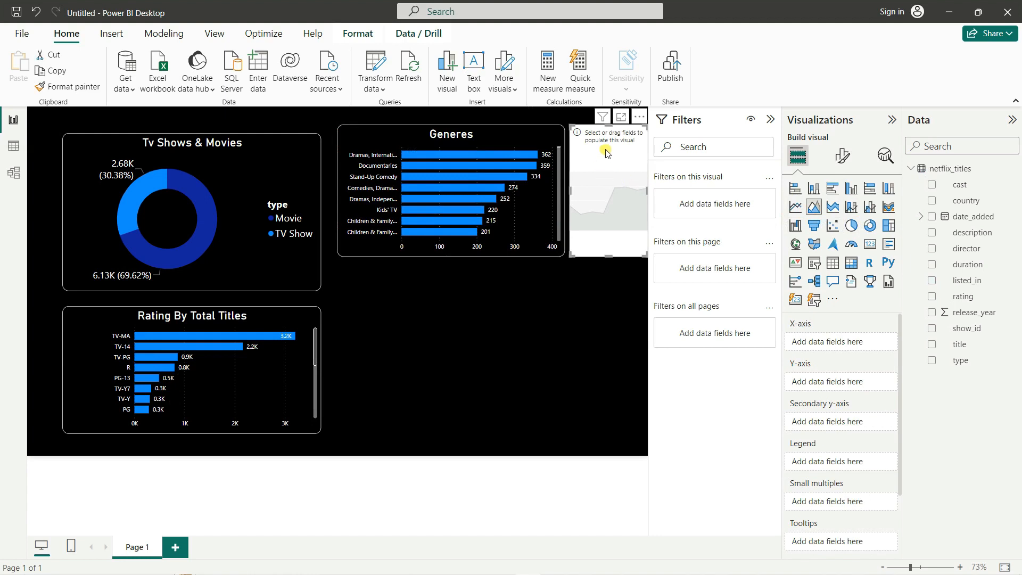
drag(602, 159, 451, 326)
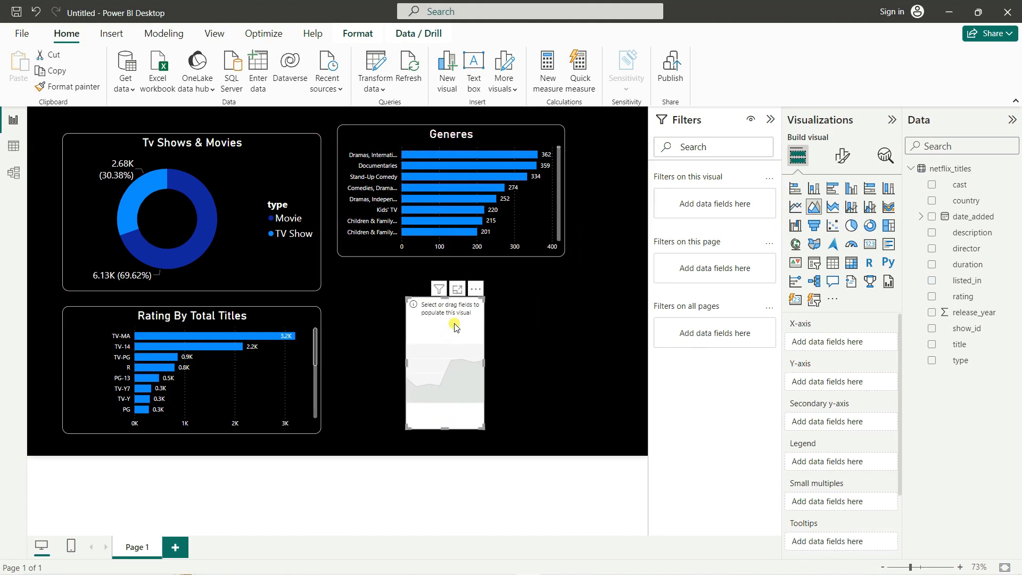
key(Delete)
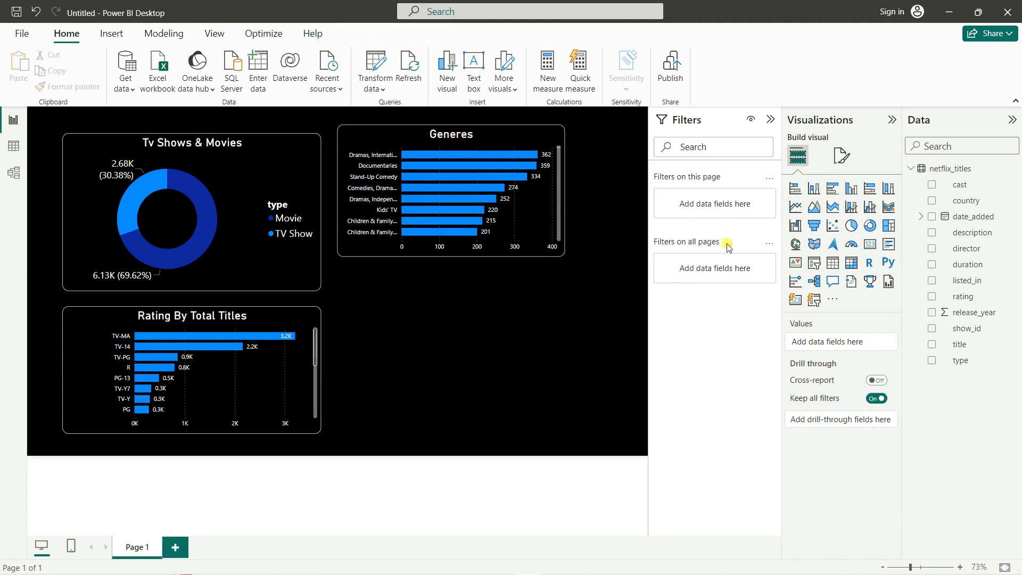
Step: Insert an area chart below the Generes chart, with release_year on the X-axis and the count of show_id on the Y-axis
click(817, 211)
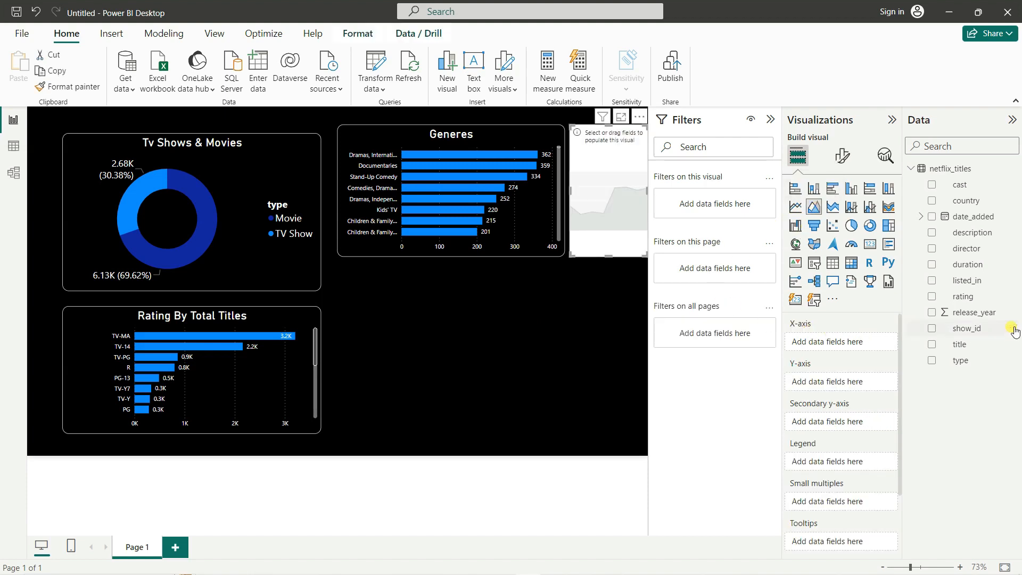
drag(980, 313, 863, 344)
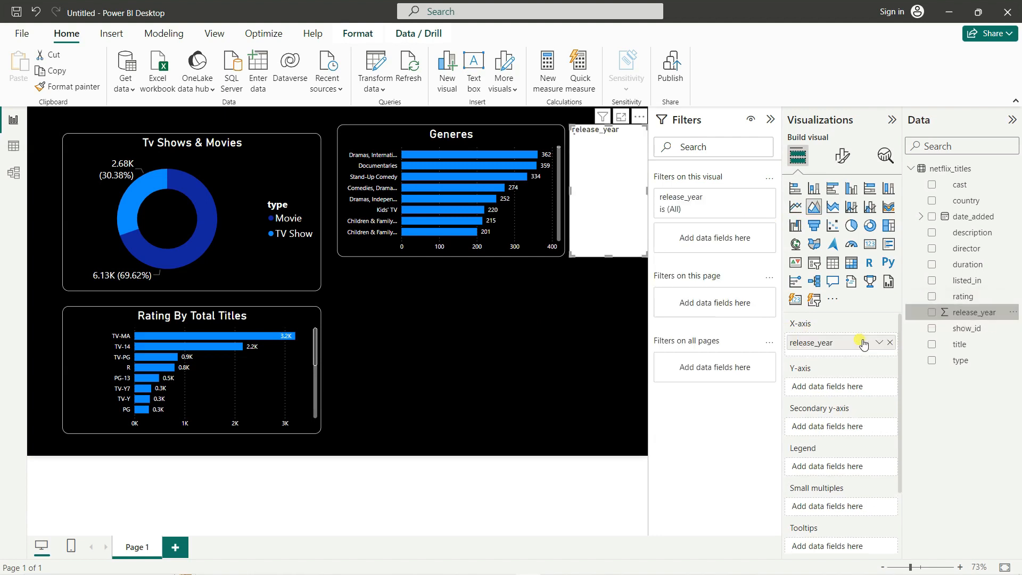
drag(611, 152, 433, 308)
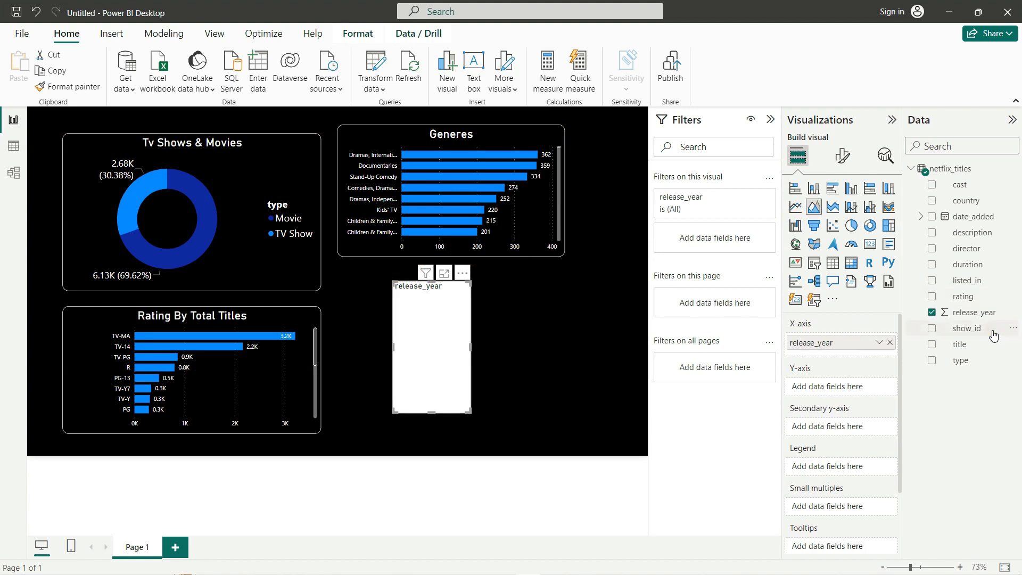
drag(993, 334, 876, 389)
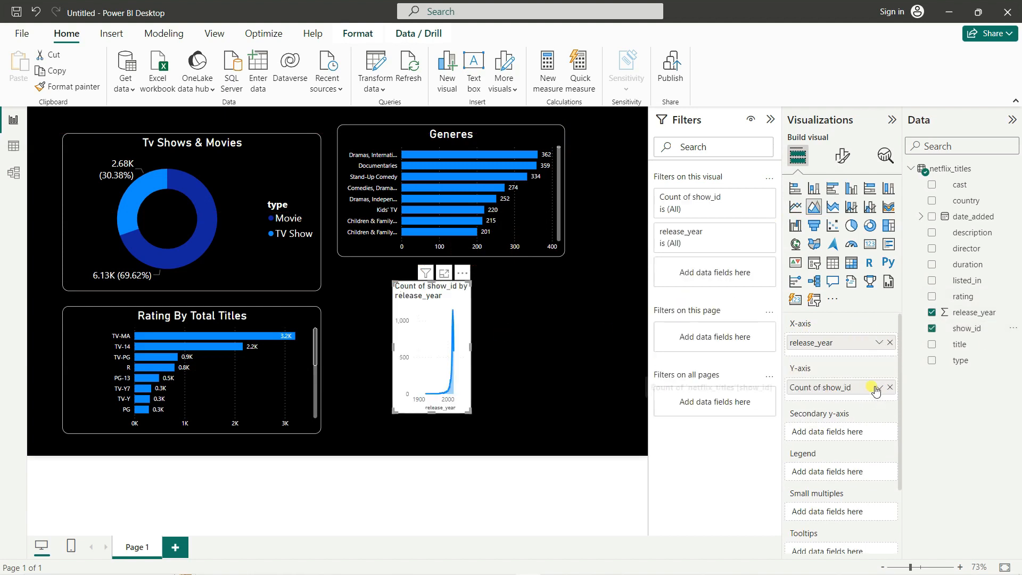
click(878, 388)
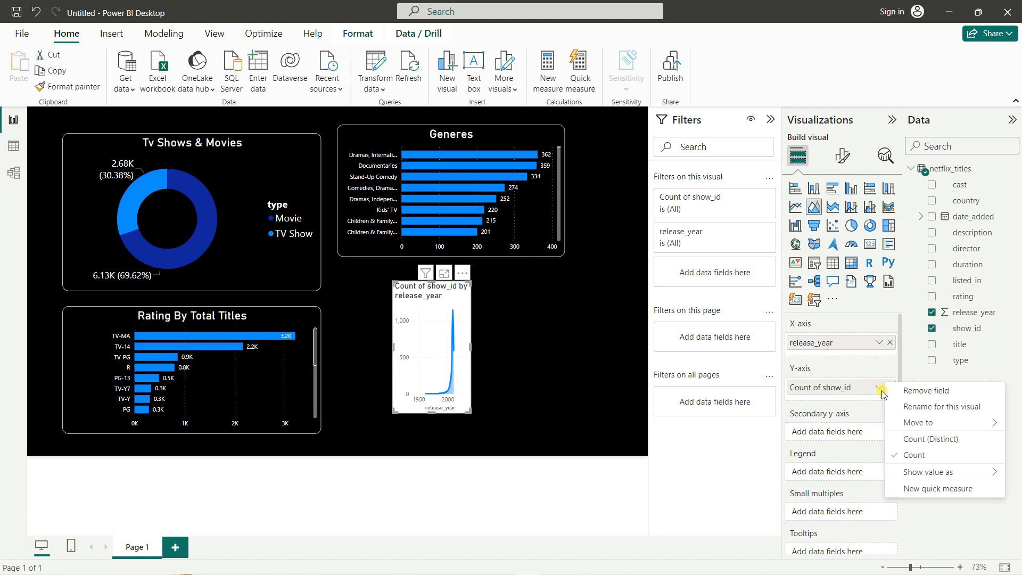
click(852, 439)
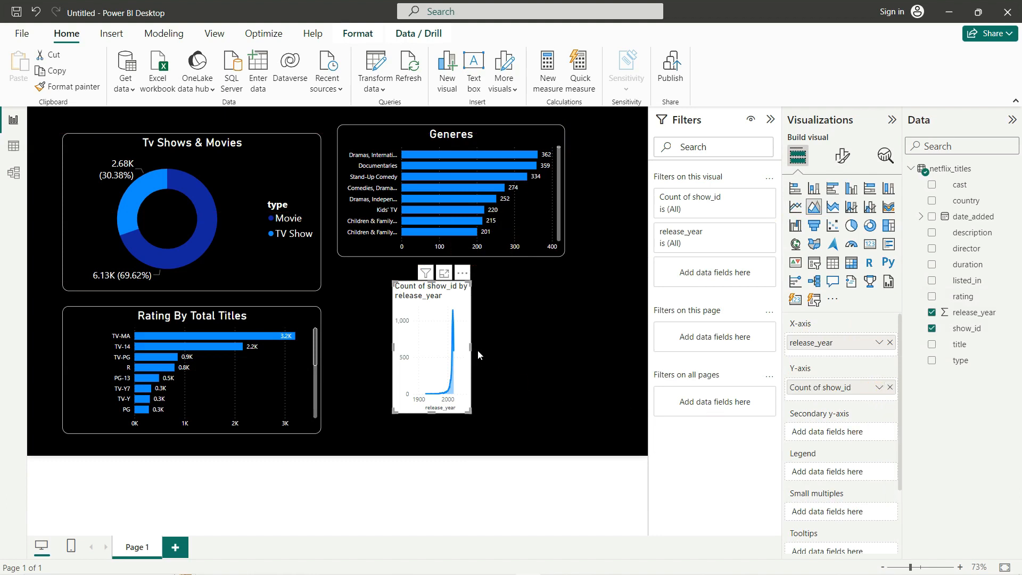
Step: Widen the release_year area chart on both sides to fill the space beneath the Generes chart
drag(471, 349, 611, 349)
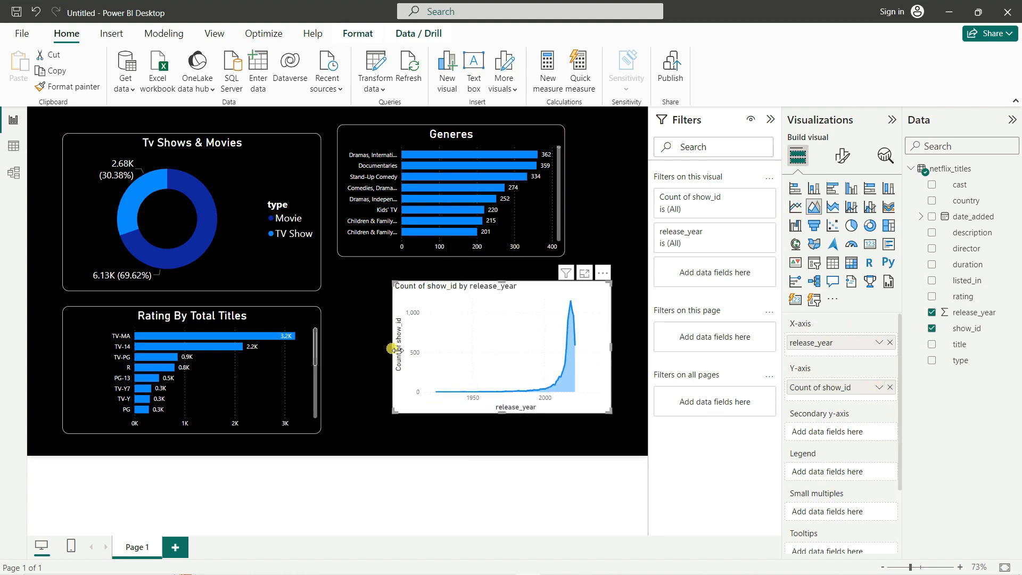
drag(398, 351, 351, 349)
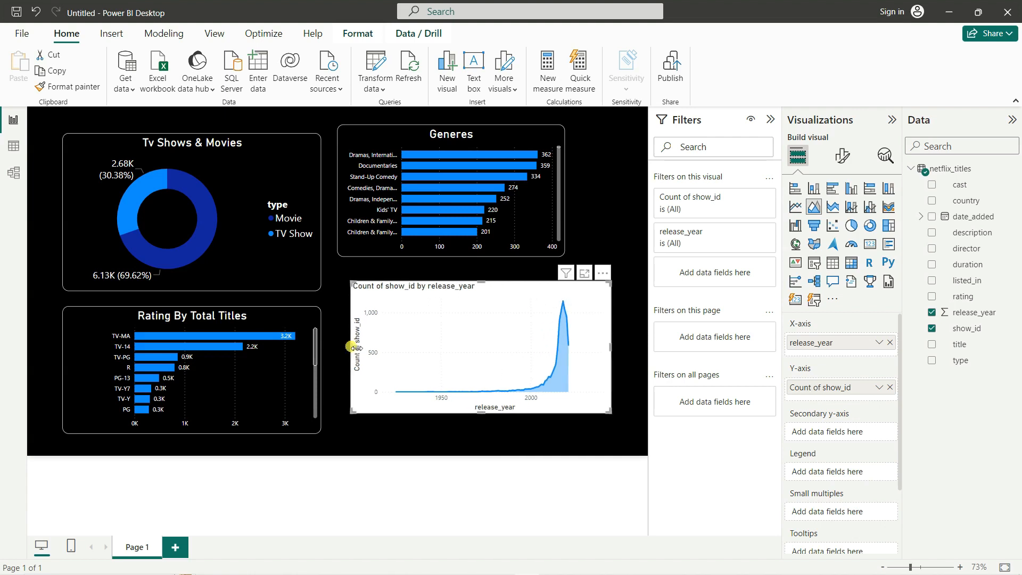
click(607, 241)
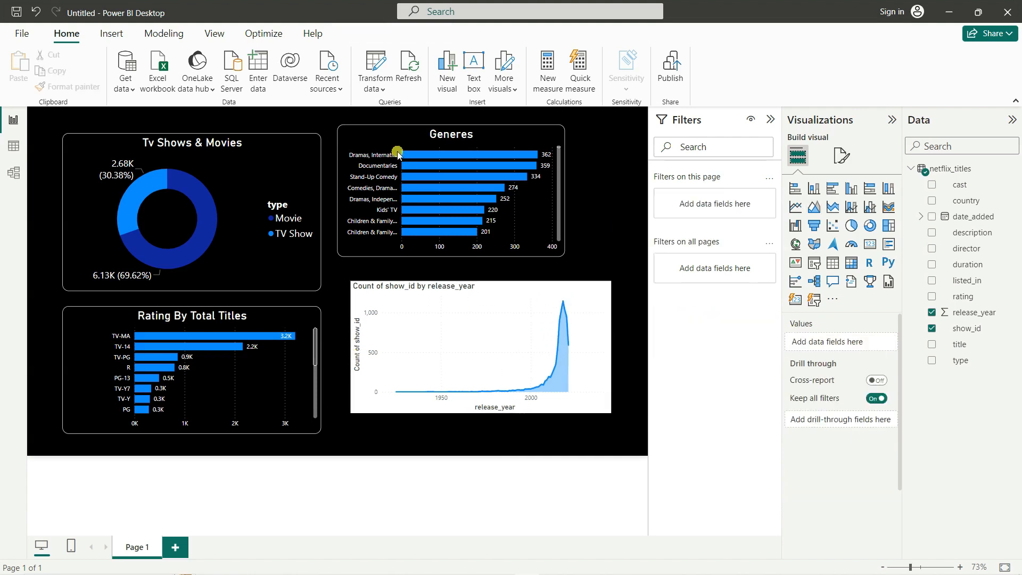
Step: Copy the Generes chart's formatting onto the release_year area chart with Format painter
click(350, 128)
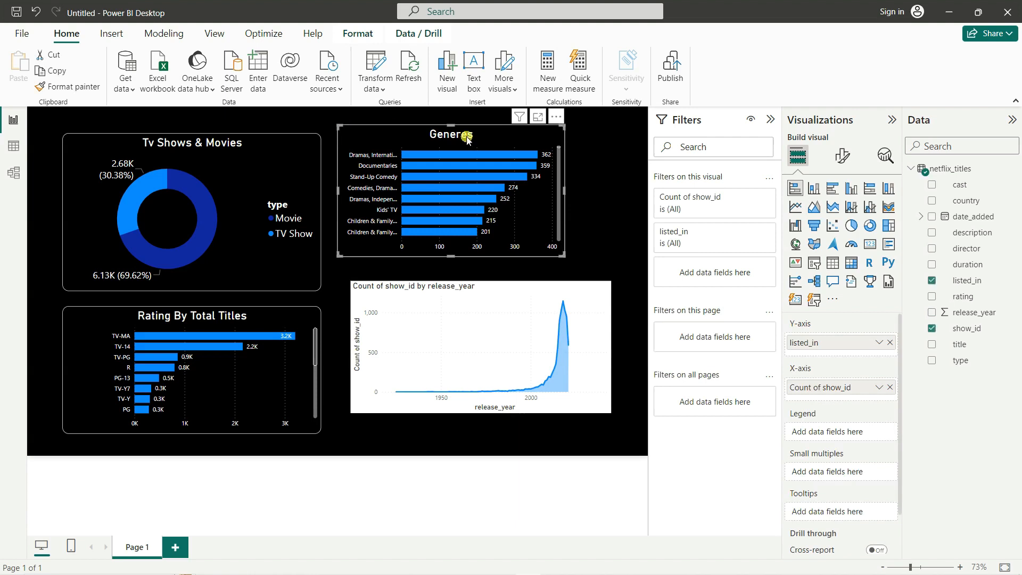
click(69, 86)
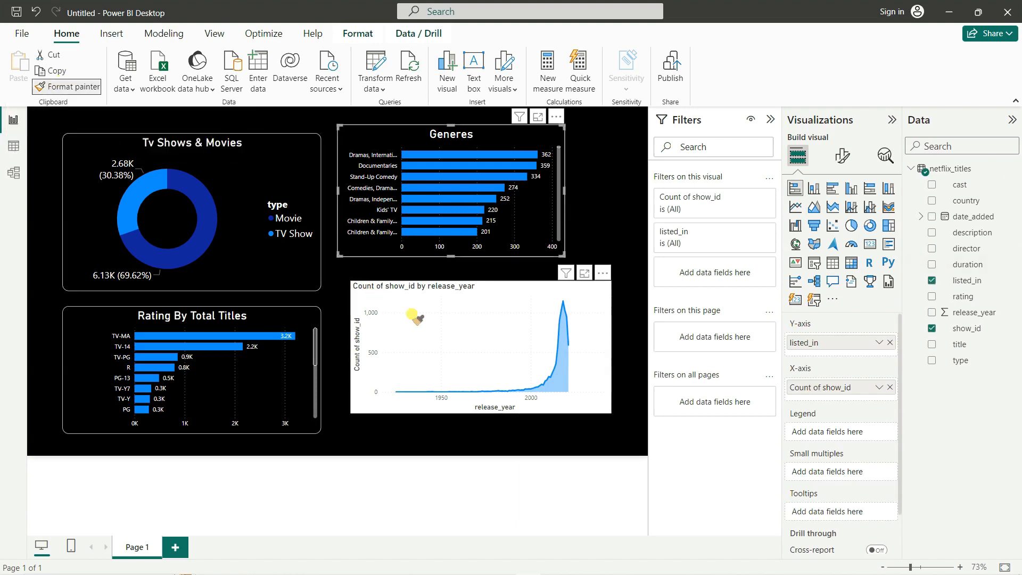
click(477, 297)
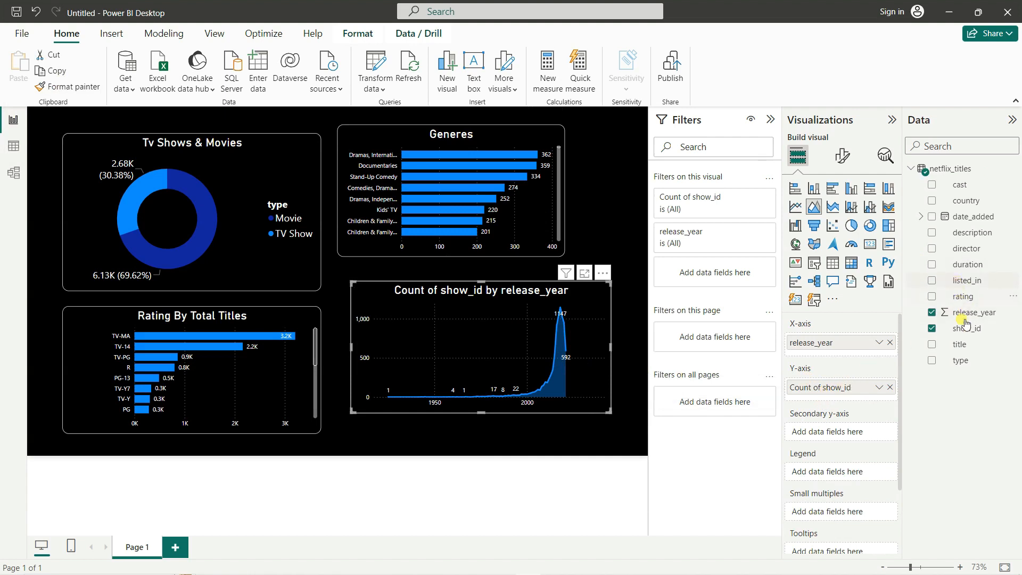
Step: Split the release_year area chart by type using the legend, and inspect data points at its peak
drag(965, 364, 844, 475)
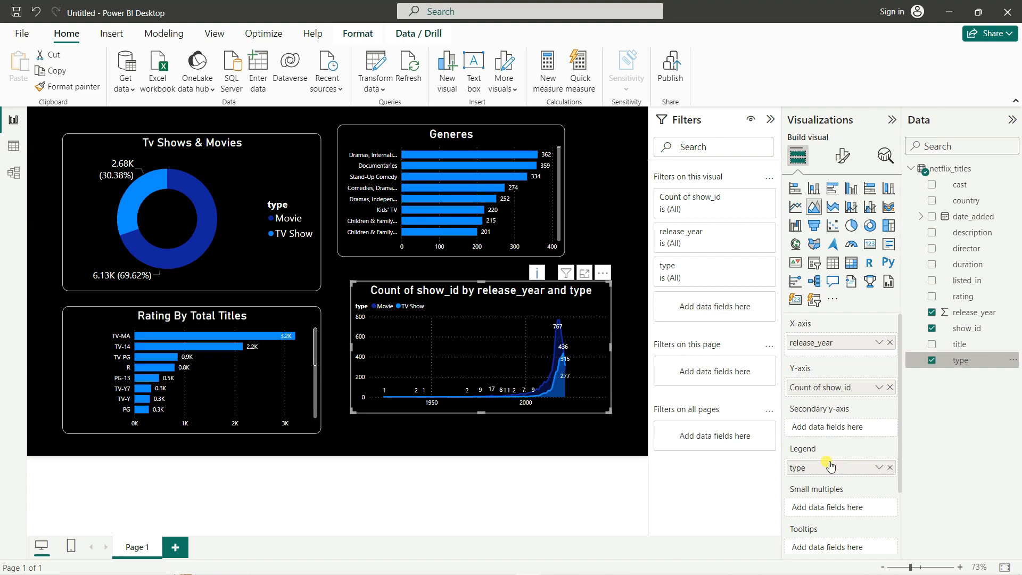
click(621, 345)
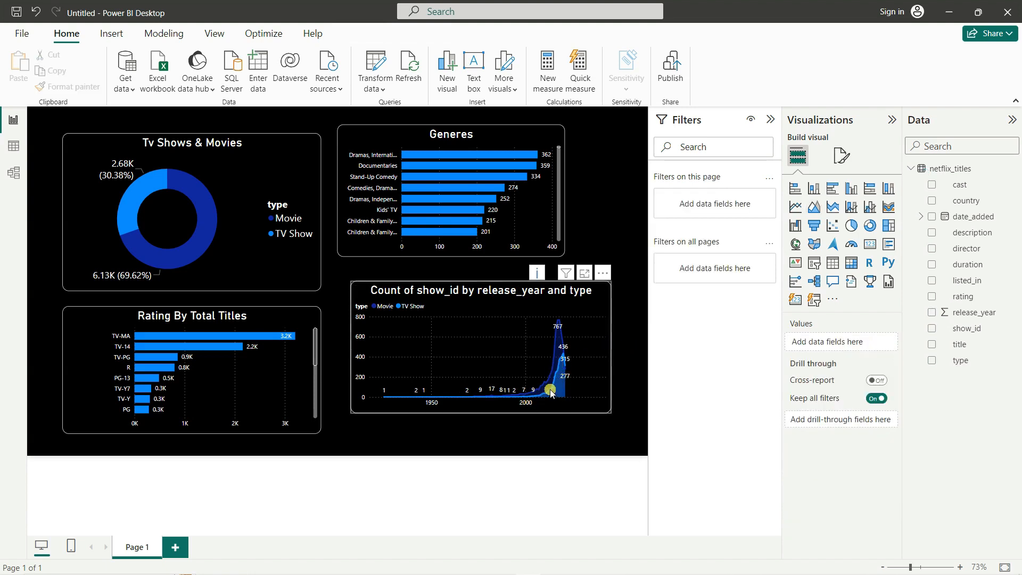
mouse_move(561, 334)
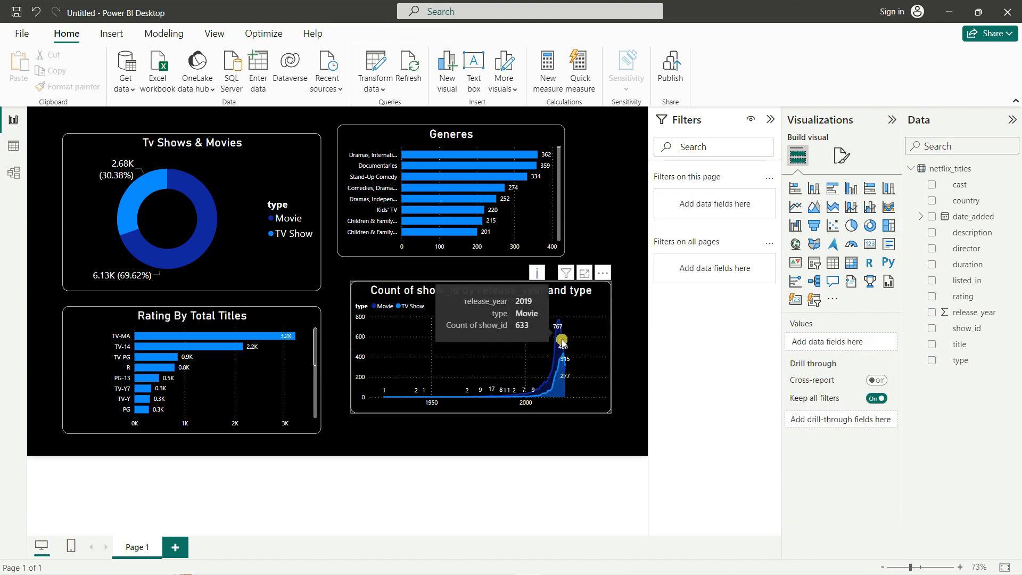
mouse_move(566, 364)
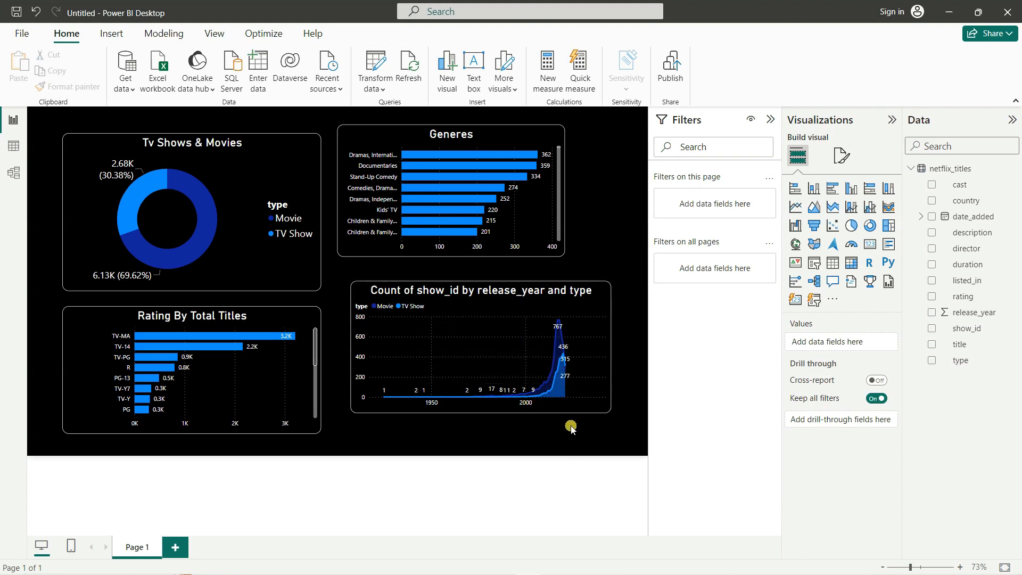
Step: Change the release_year area chart's title text to "Total Movies & Tv Shows By Relase Year"
click(503, 291)
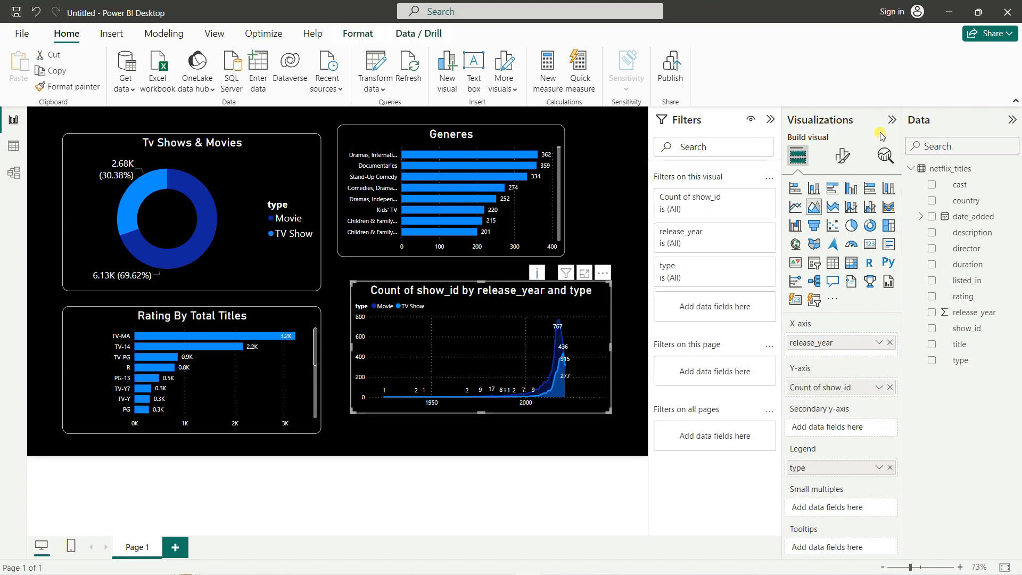
click(843, 156)
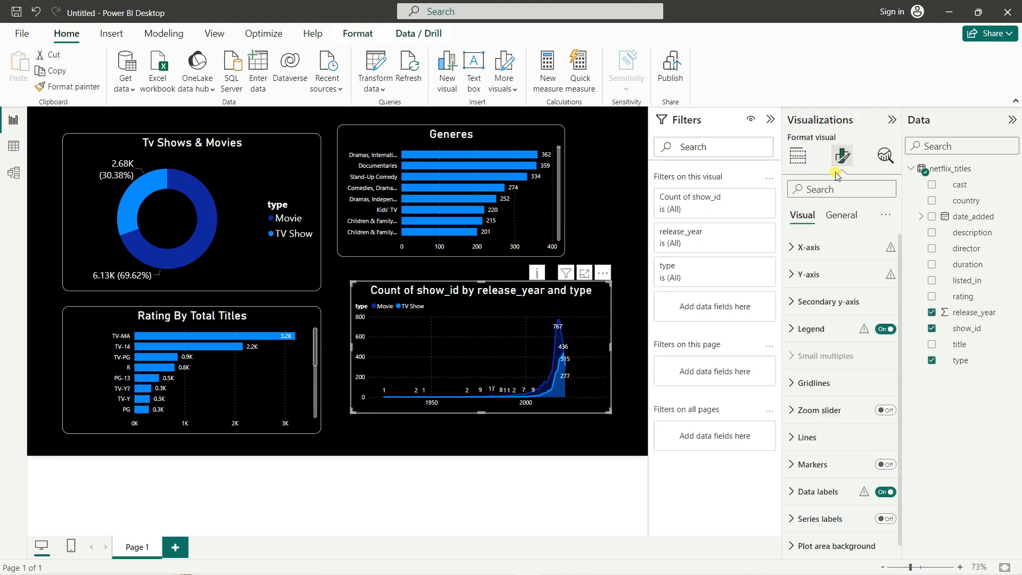
click(837, 216)
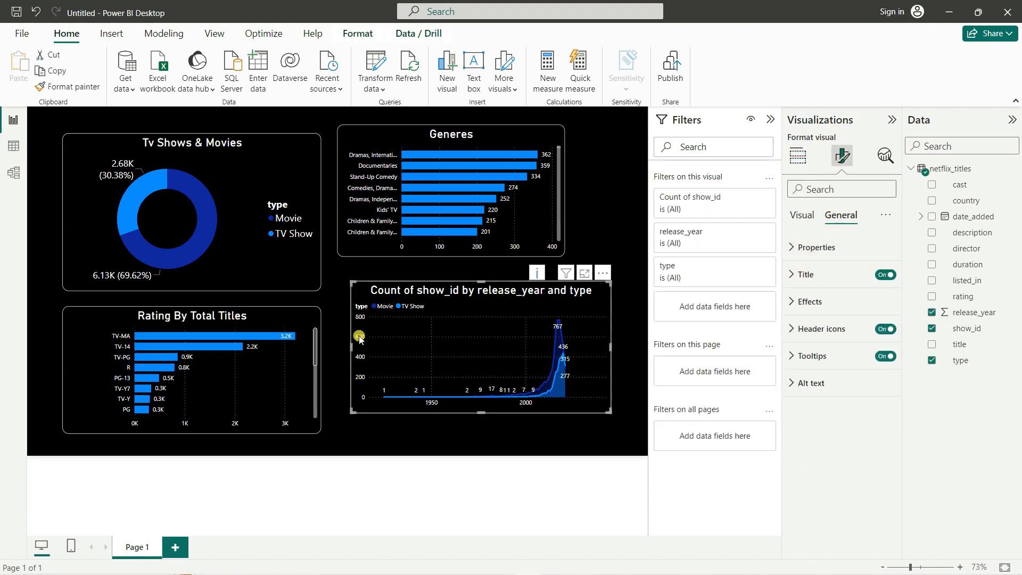
click(800, 278)
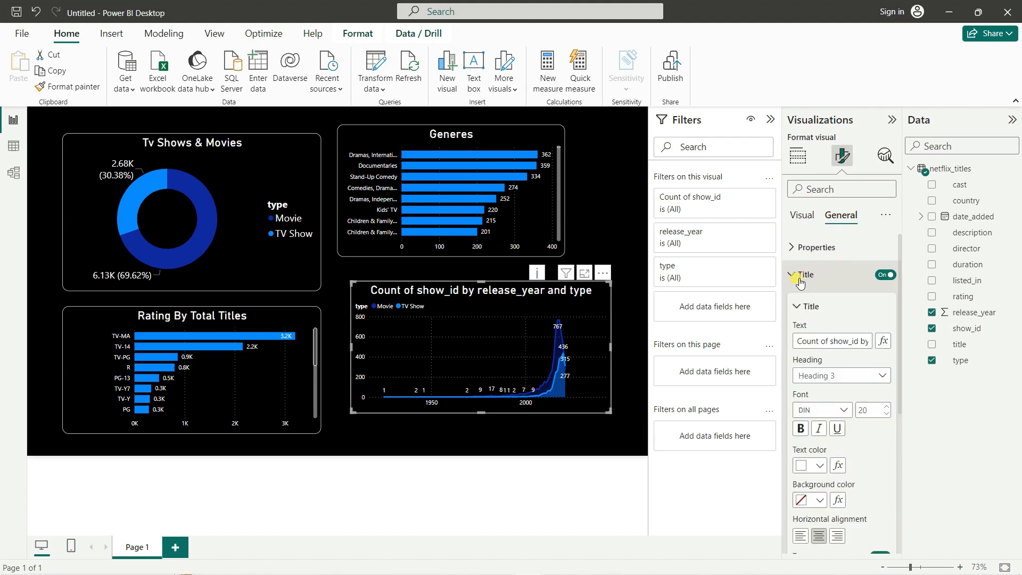
triple_click(826, 339)
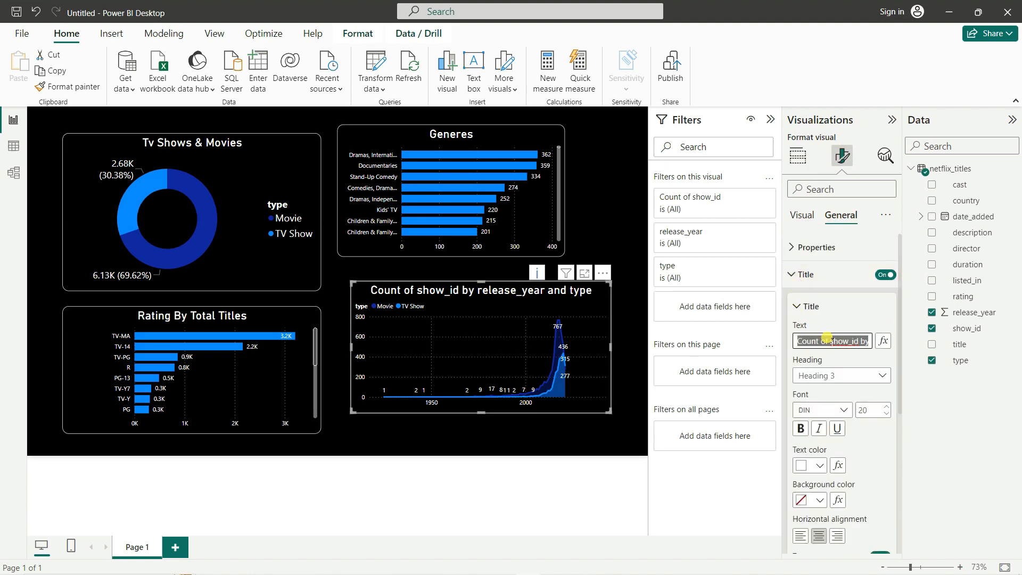
text(total)
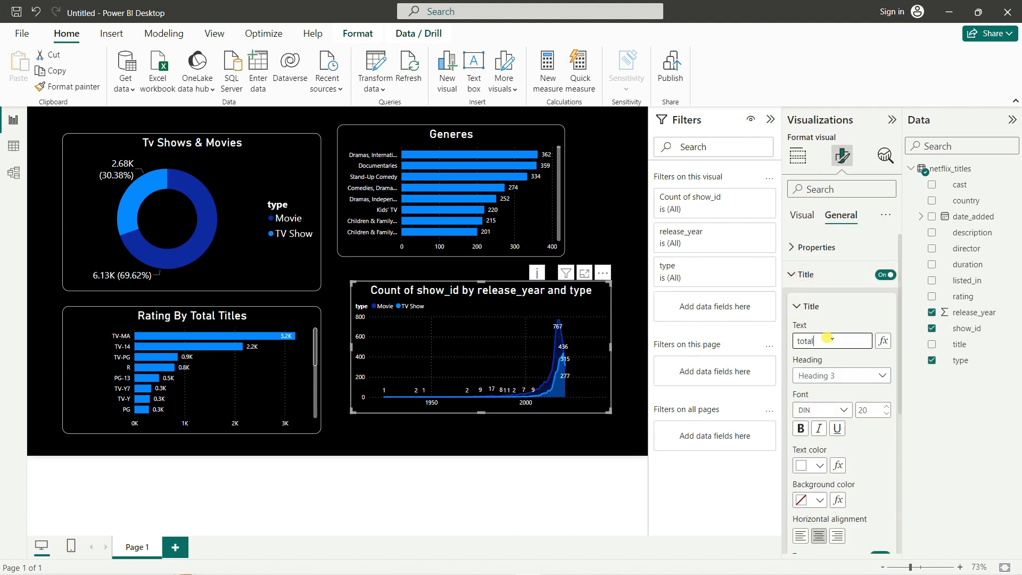
text( Mov)
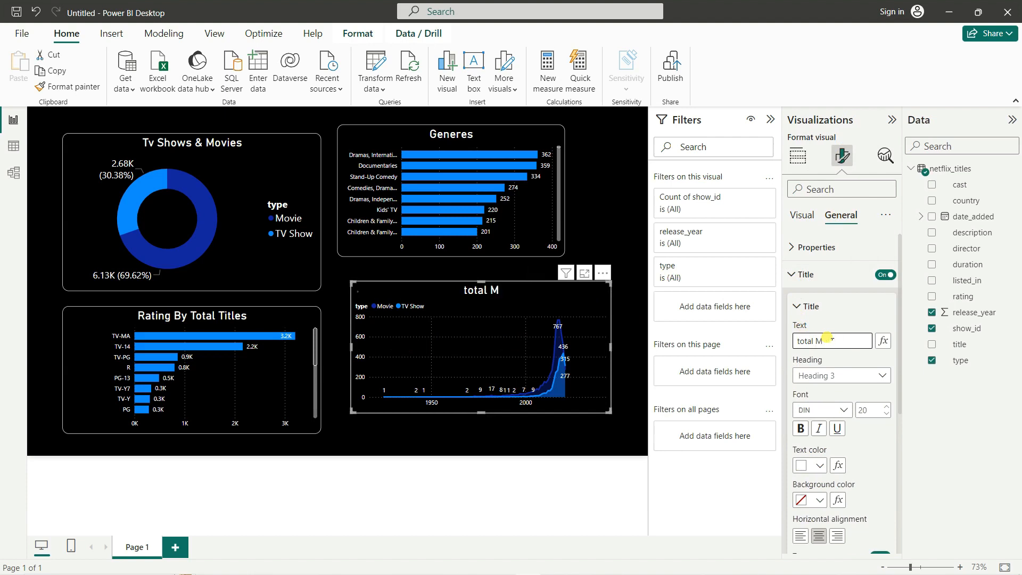
text(ies &)
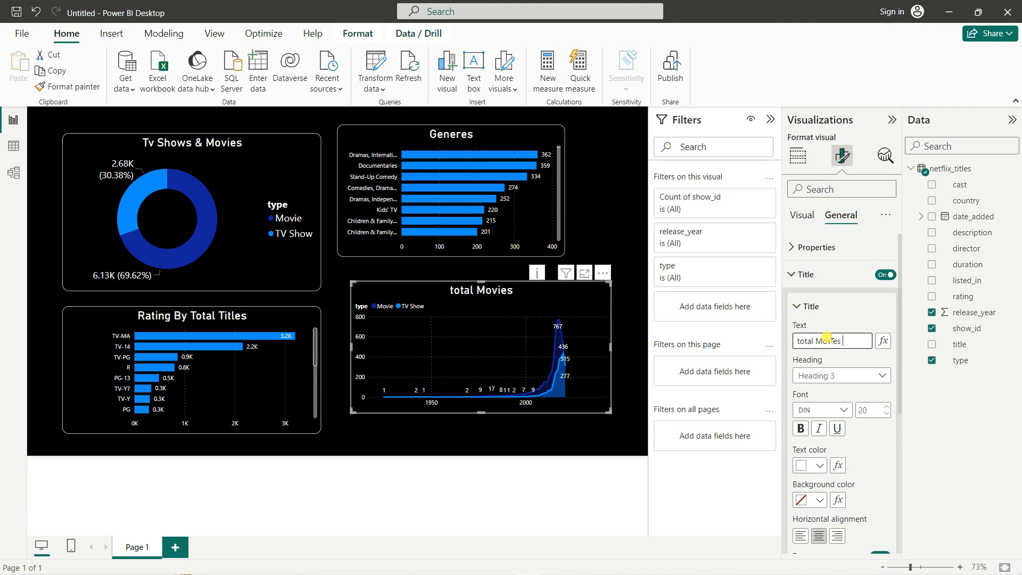
text( Tv Show)
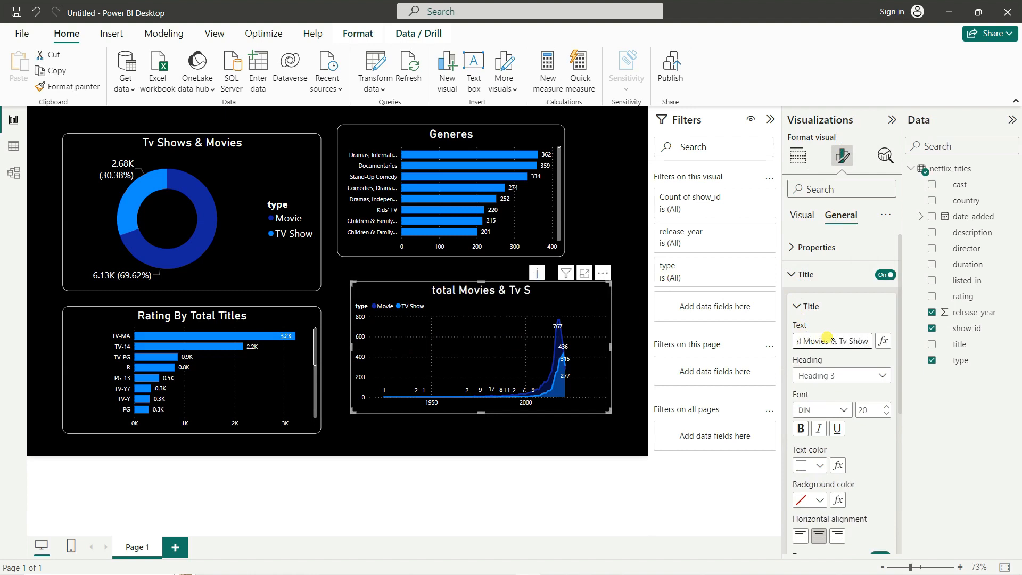
text(s By)
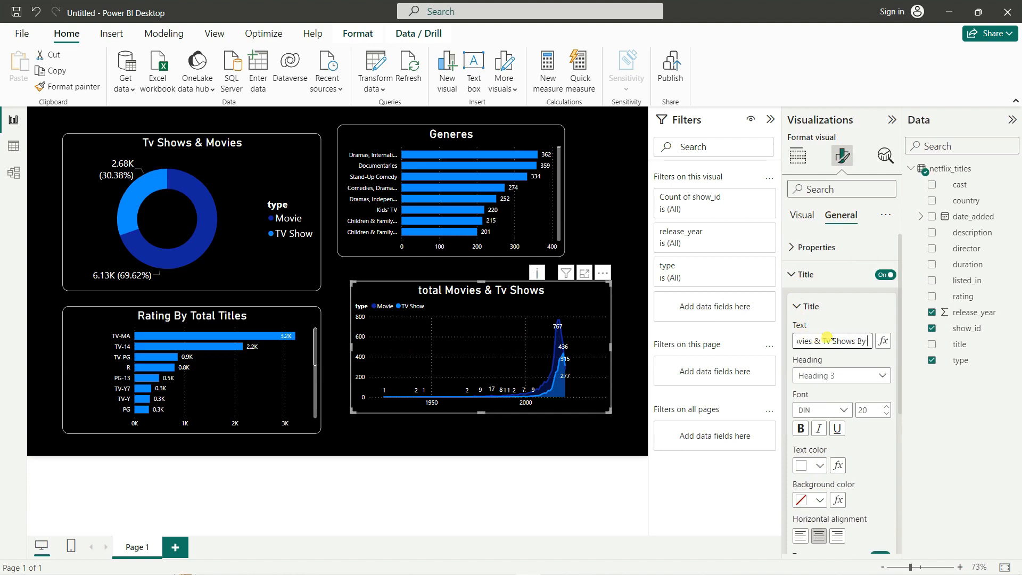
text( Relase)
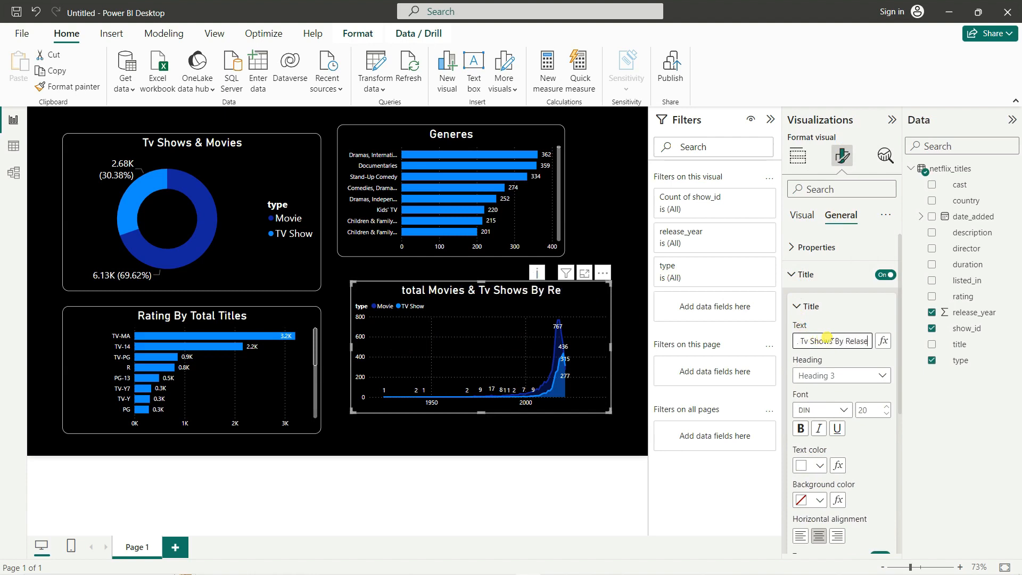
text( Uy)
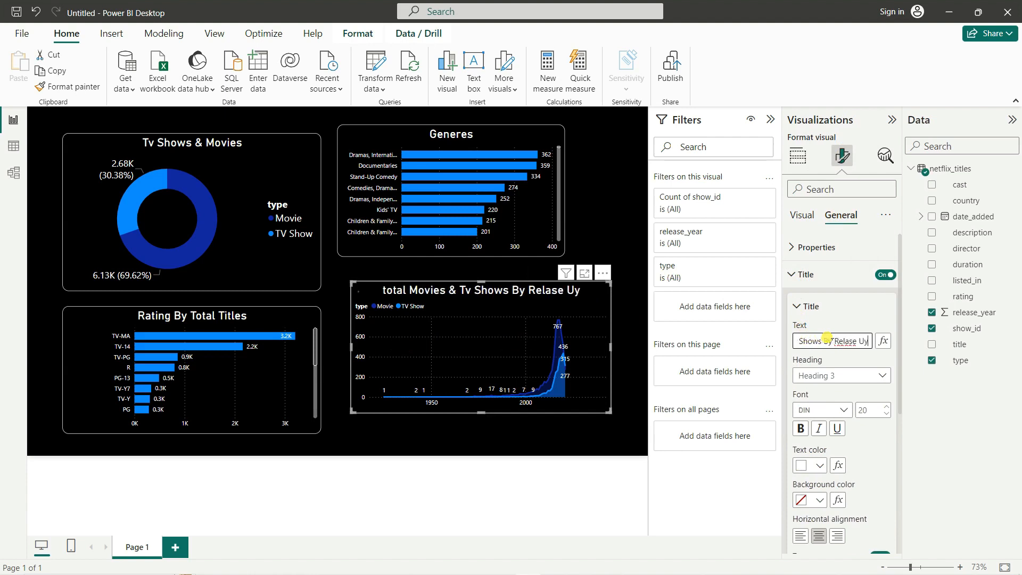
key(BackSpace)
key(BackSpace)
key(BackSpace)
text(yEAR)
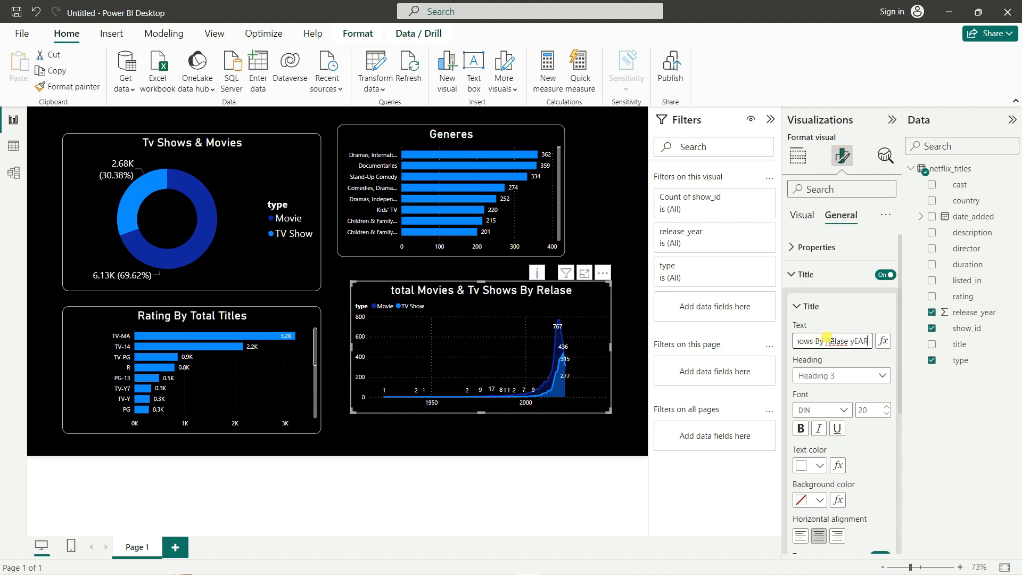
key(BackSpace)
key(BackSpace)
key(BackSpace)
key(BackSpace)
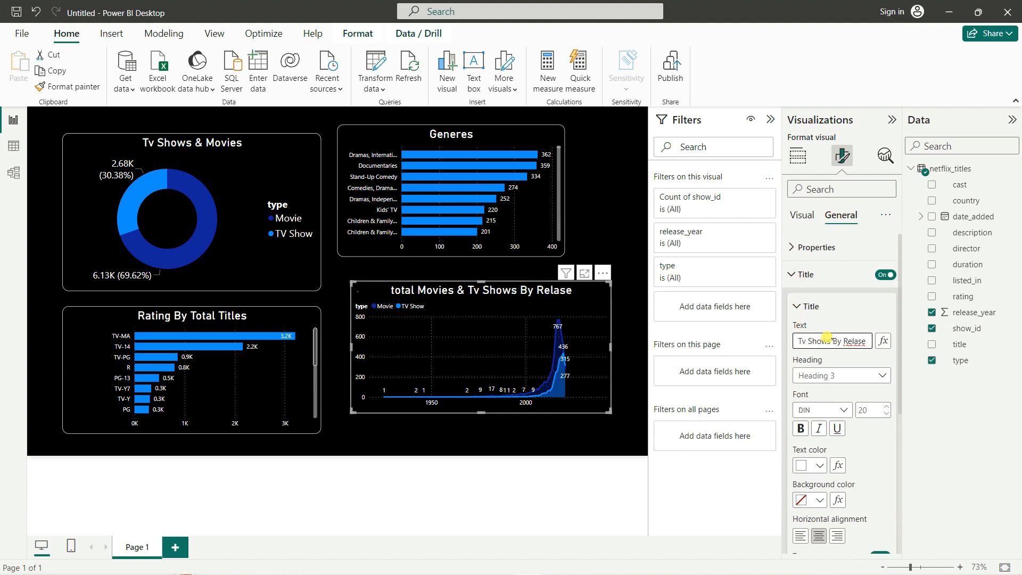
text(Year)
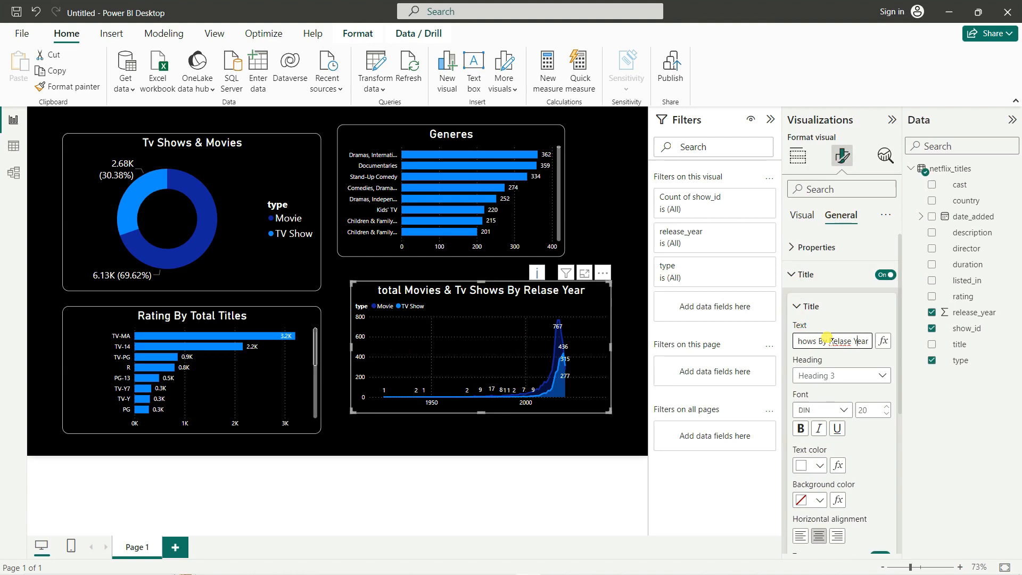
key(Home)
key(Delete)
text(T)
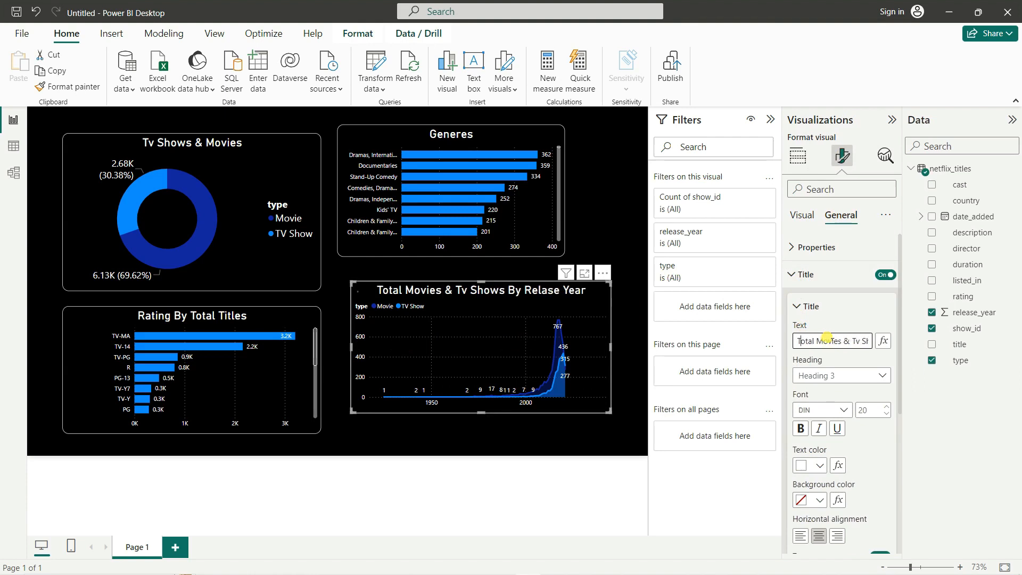
Step: Make the titles bold on the release-year area chart, Generes, Rating By Total Titles and Tv Shows & Movies visuals
click(805, 429)
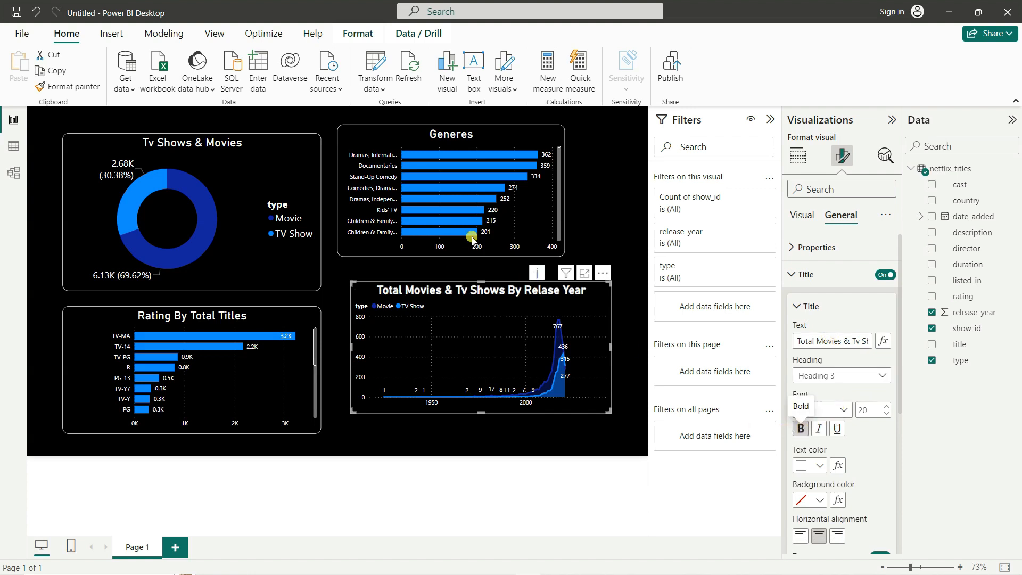
click(472, 145)
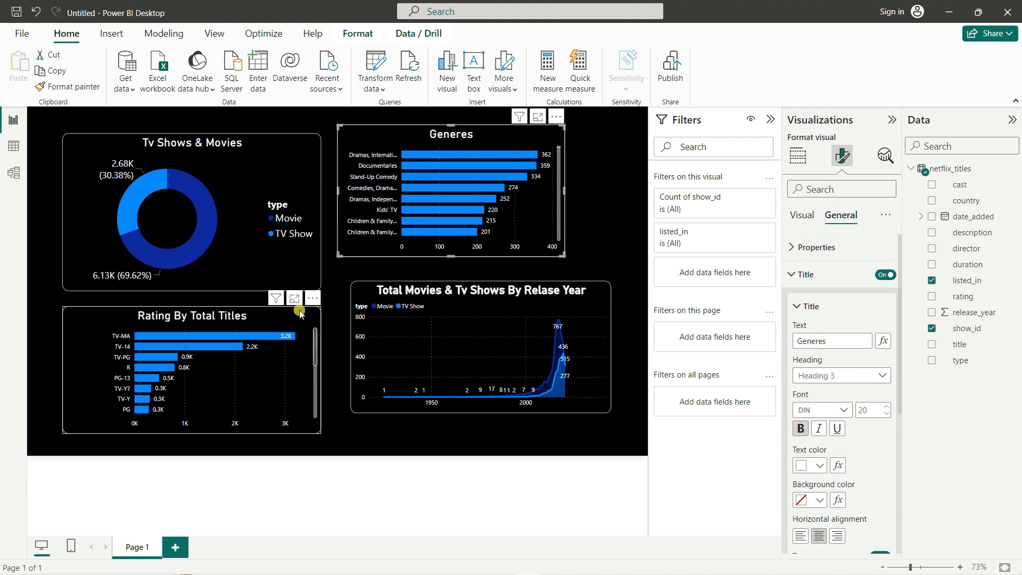
click(801, 428)
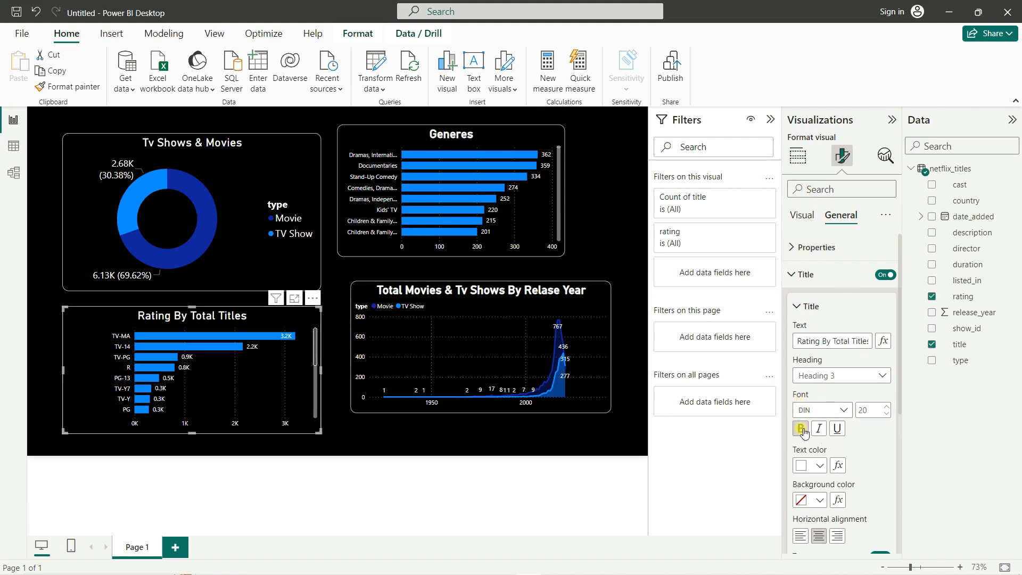
click(319, 177)
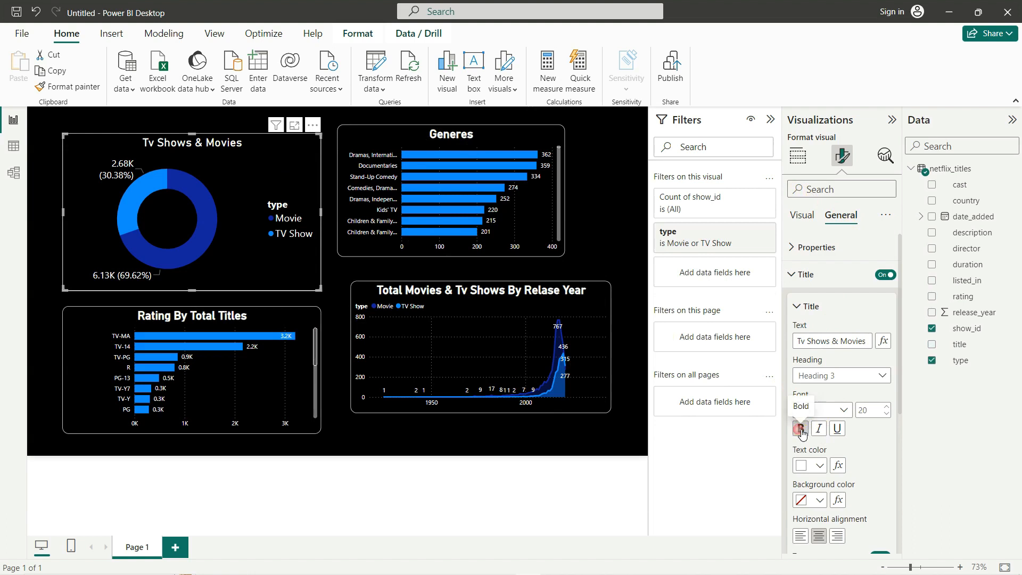
Step: Review the release-year area chart's background effects, legend options and X-axis range and value formatting settings
click(582, 299)
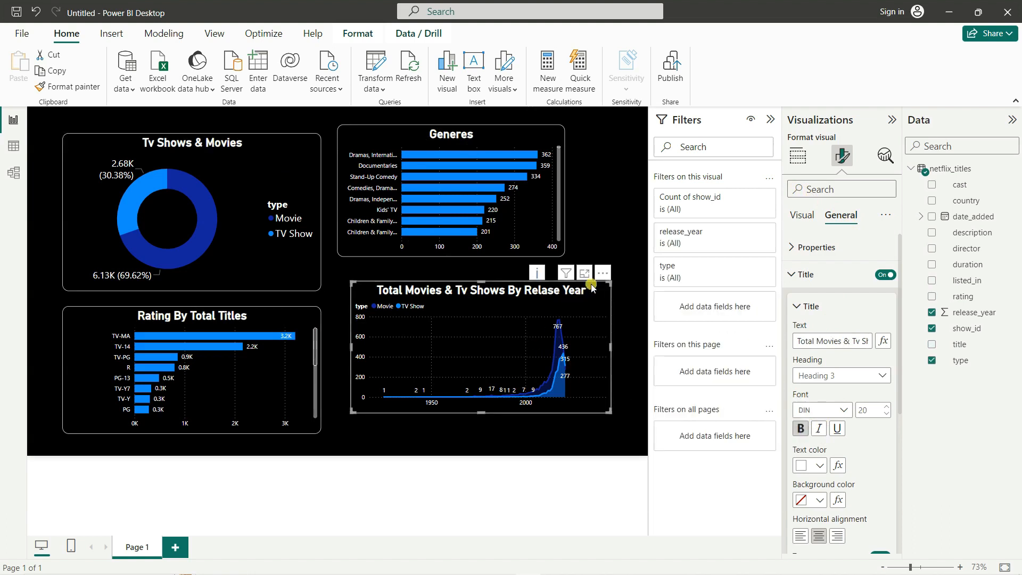
click(798, 309)
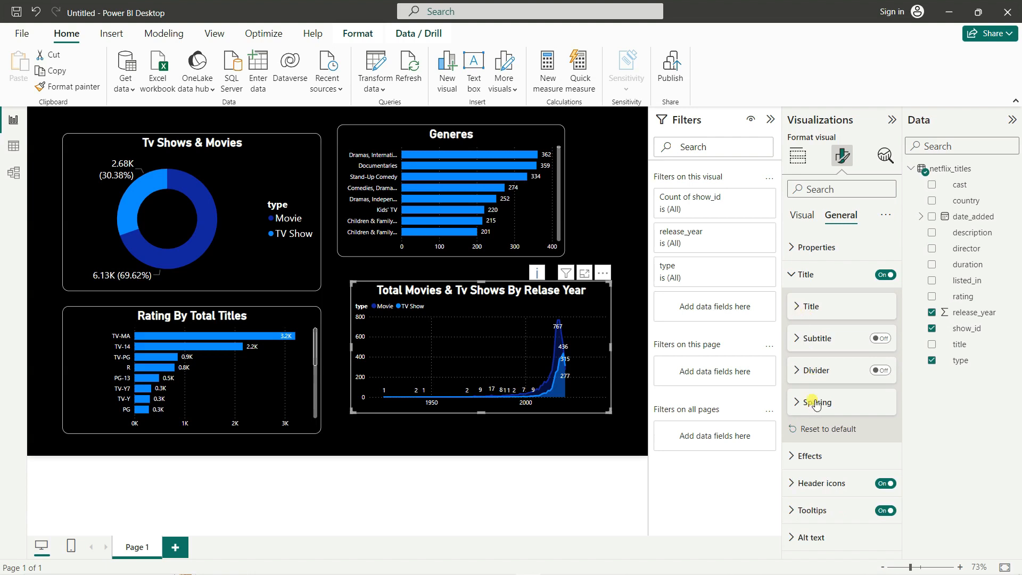
click(805, 456)
scroll(812, 320, up, 5)
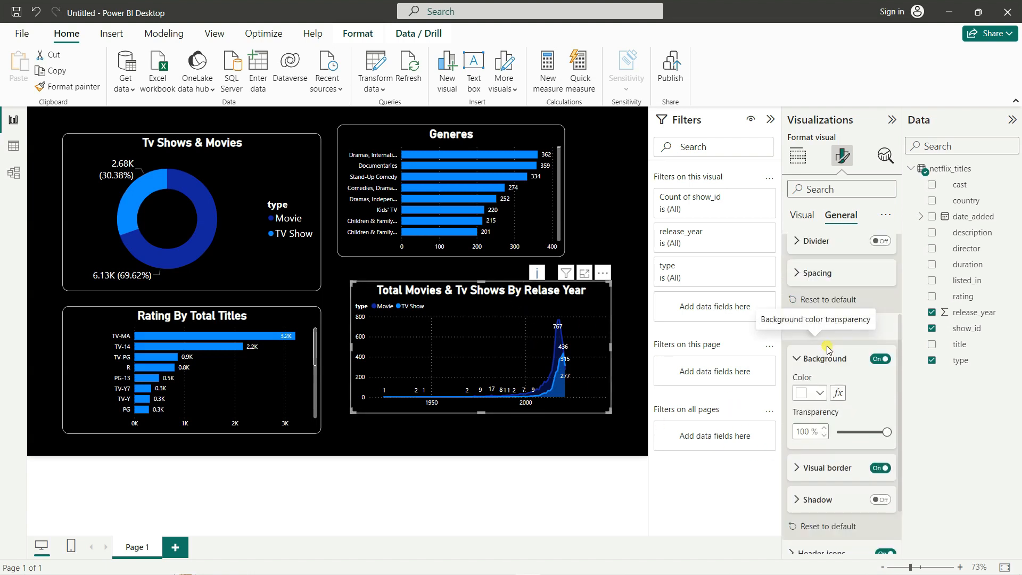
click(805, 216)
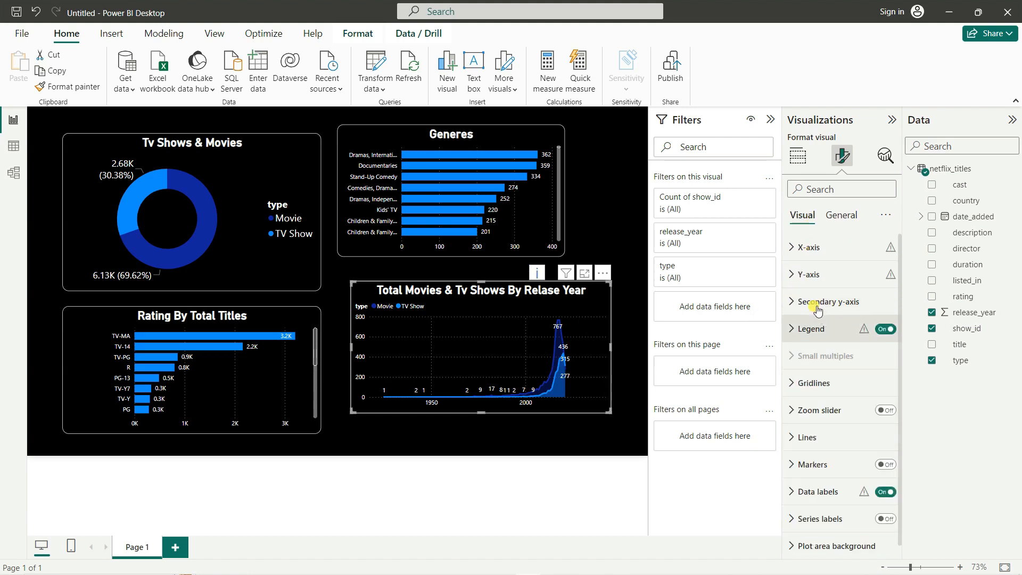
click(793, 333)
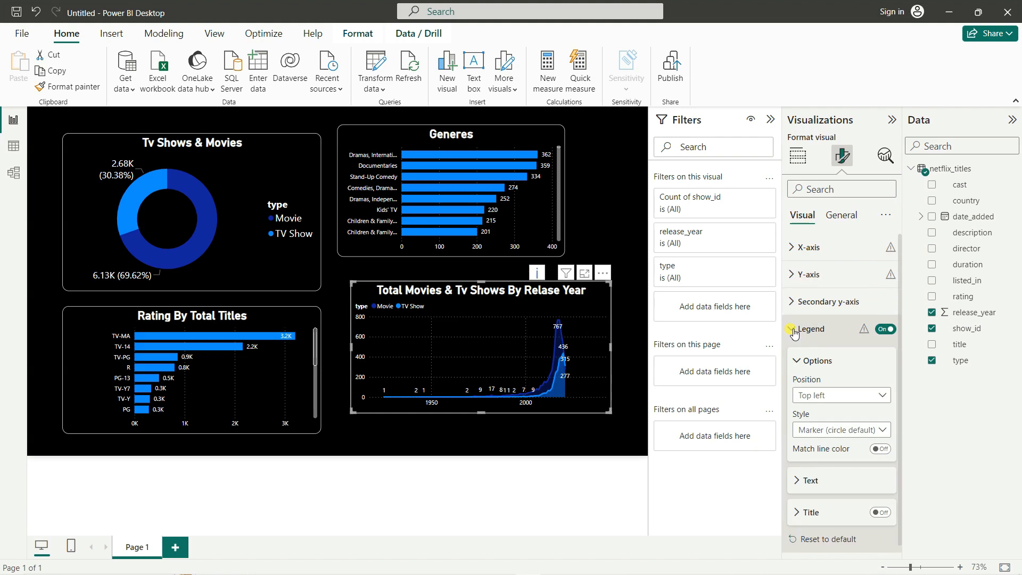
scroll(814, 429, down, 2)
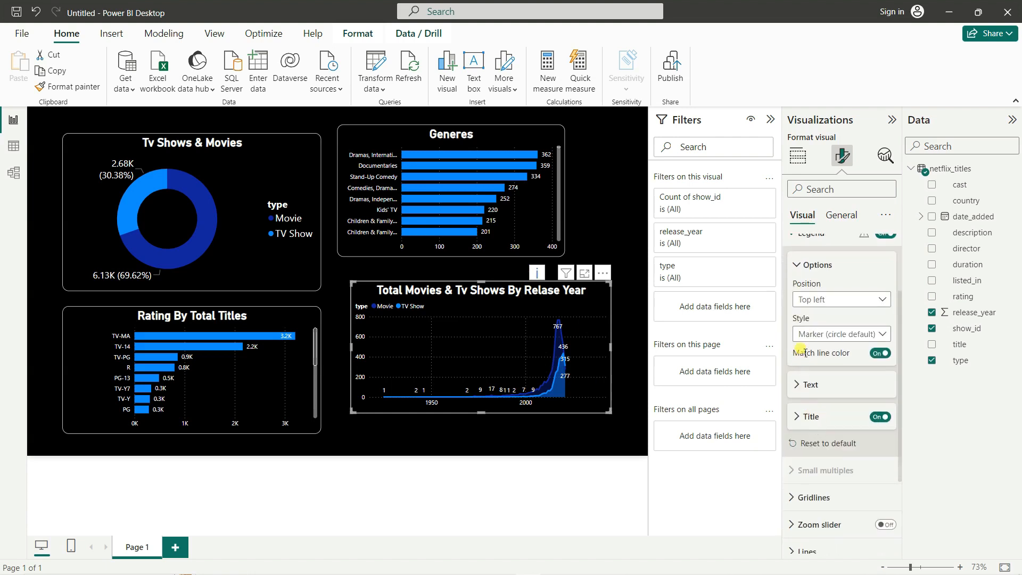
scroll(801, 352, up, 3)
click(798, 251)
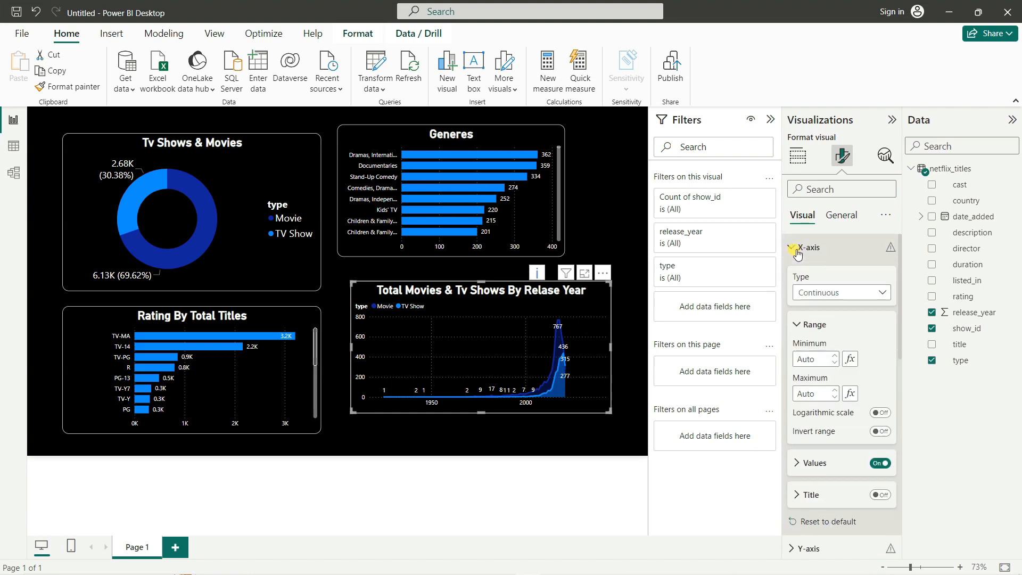
scroll(816, 366, down, 3)
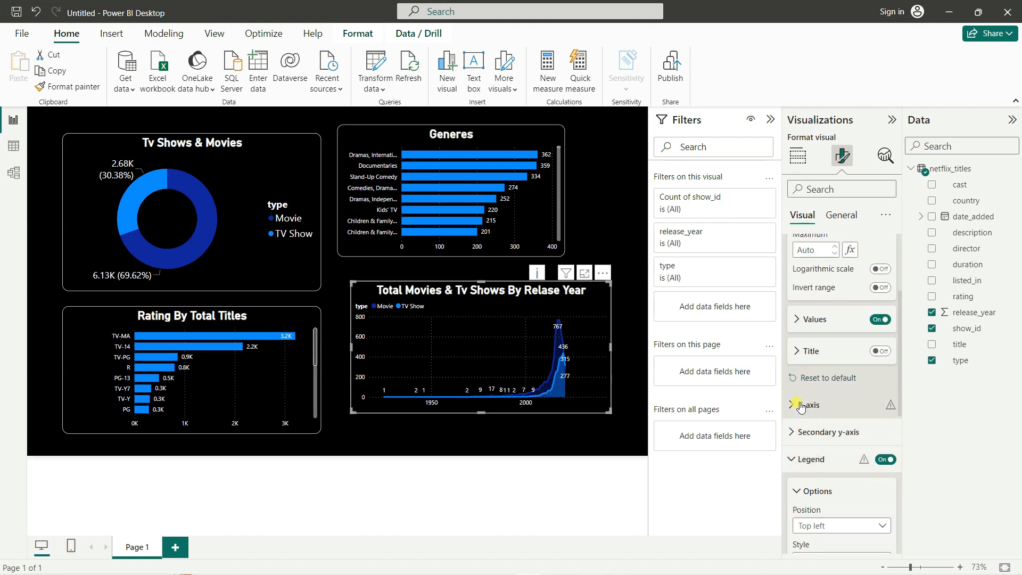
click(797, 320)
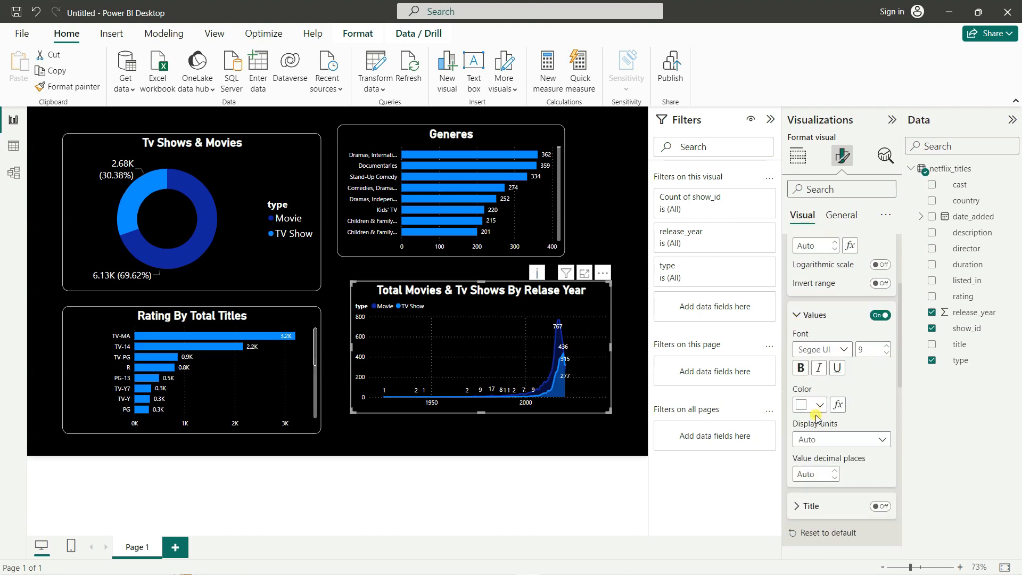
scroll(816, 414, down, 2)
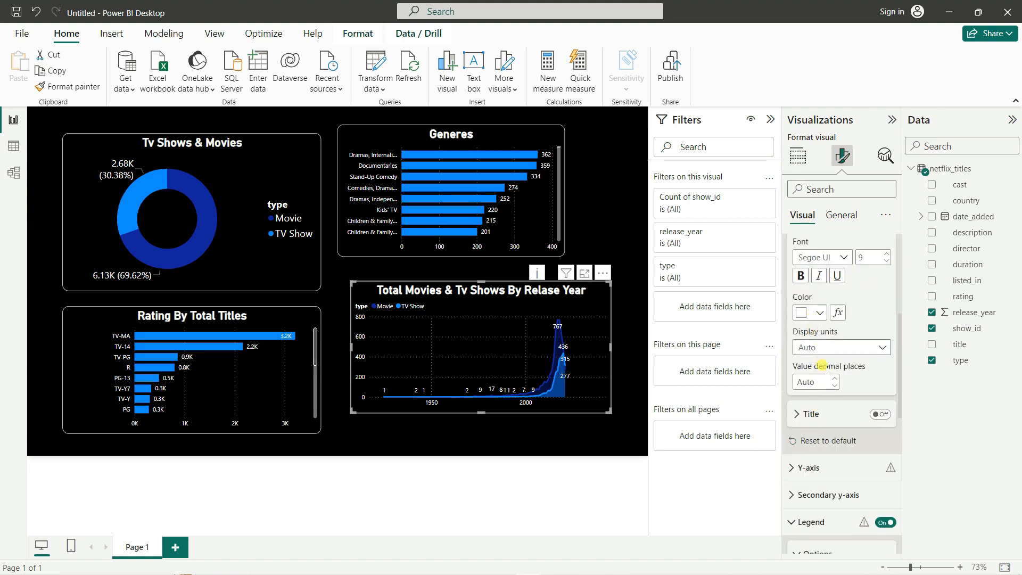
scroll(834, 379, down, 5)
scroll(834, 380, down, 4)
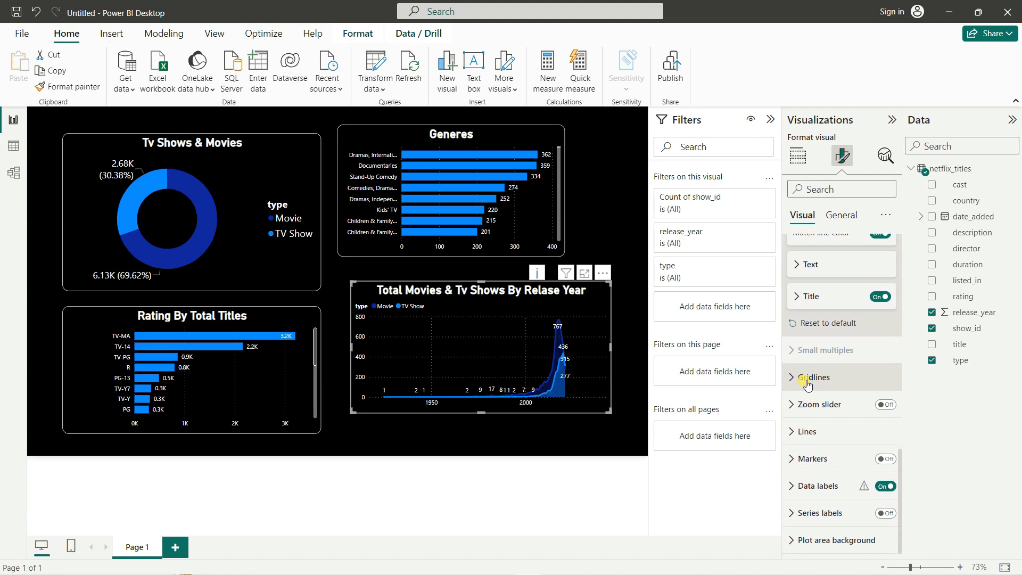
Step: Try turning markers on and data labels off for the release-year area chart, reverting both changes
click(887, 459)
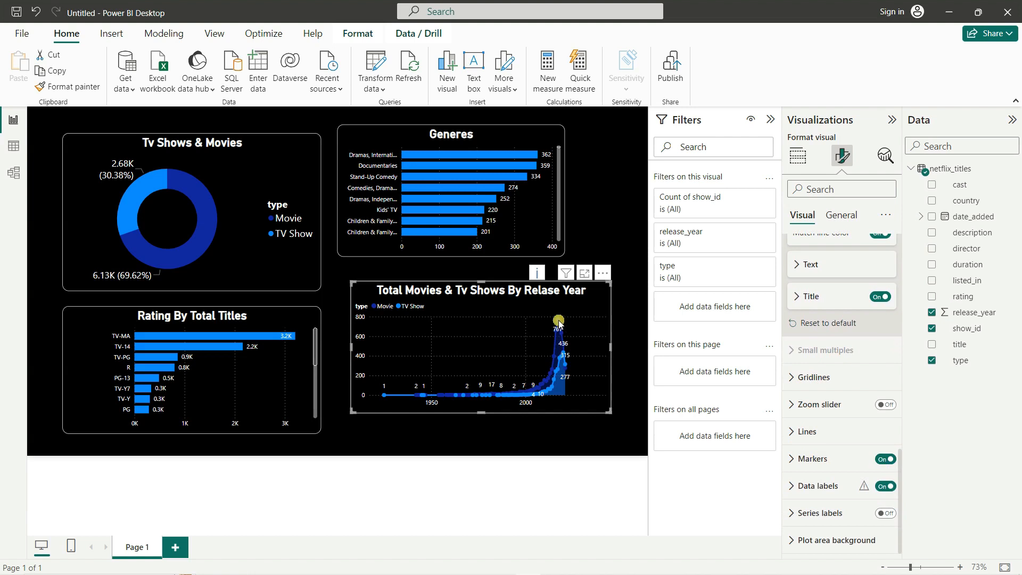
mouse_move(559, 323)
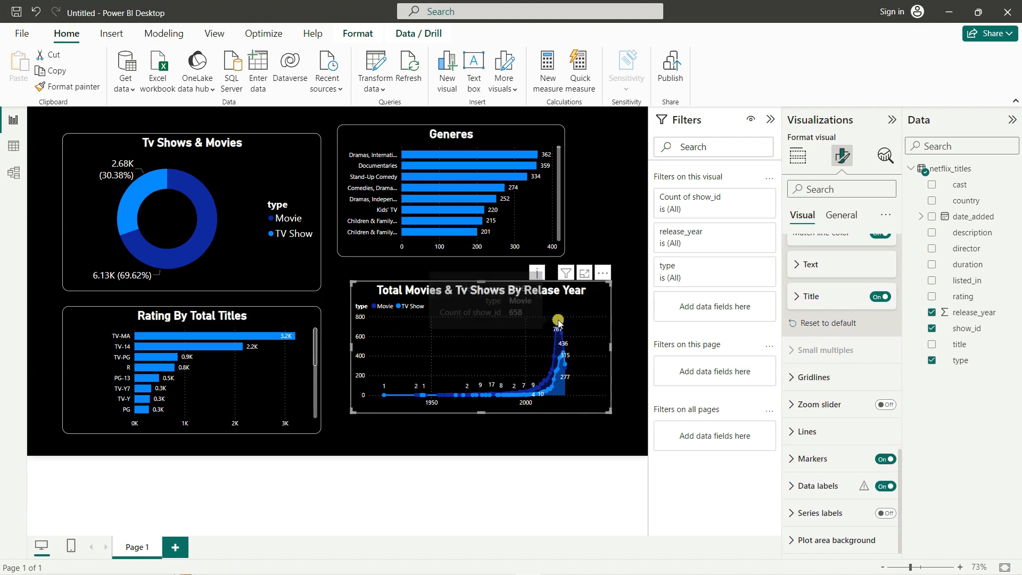
click(886, 460)
click(885, 487)
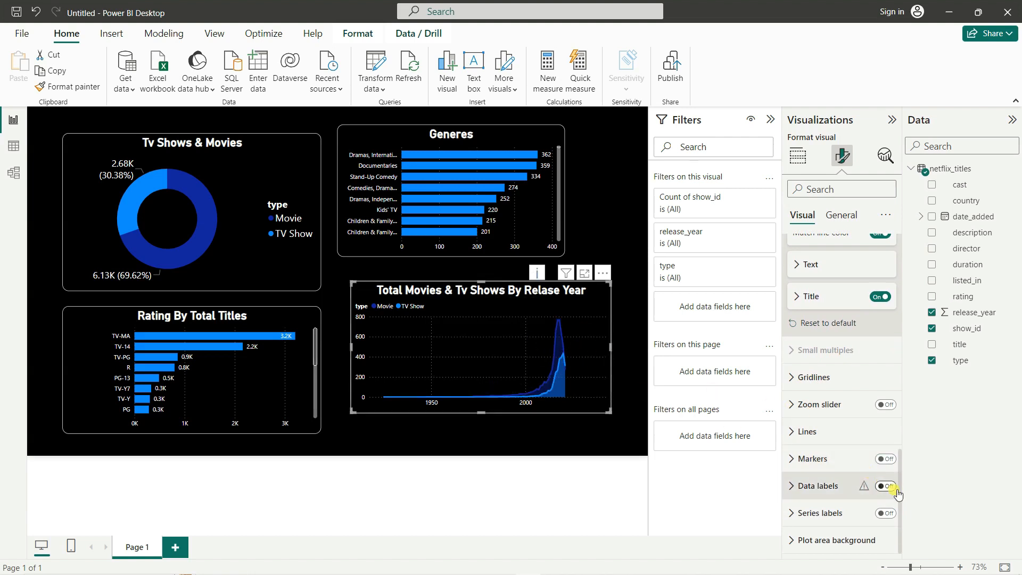
click(886, 486)
click(618, 226)
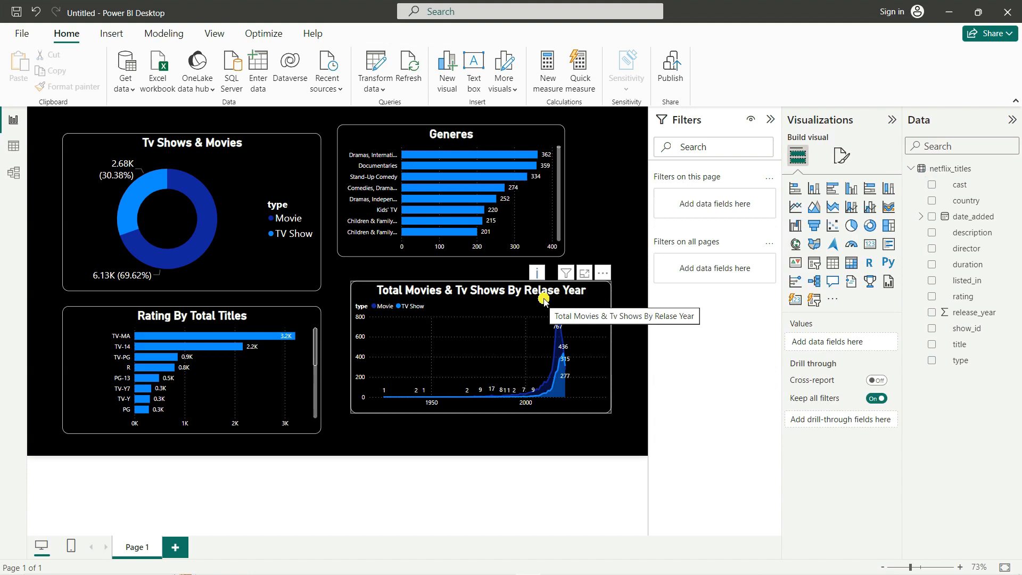
Step: Correct the misspelled word in the release-year area chart's title to "Release"
click(843, 155)
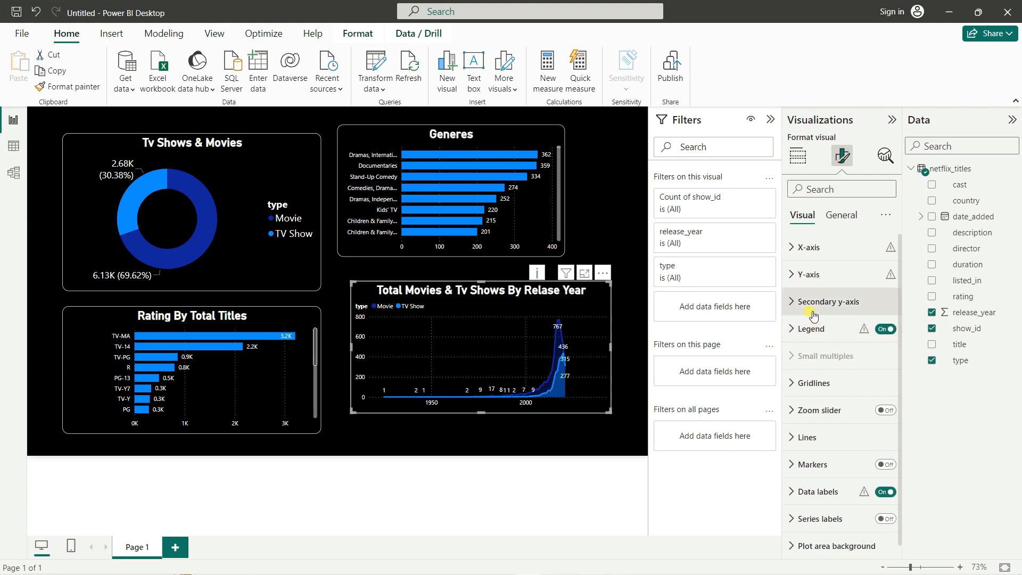
click(839, 215)
click(825, 275)
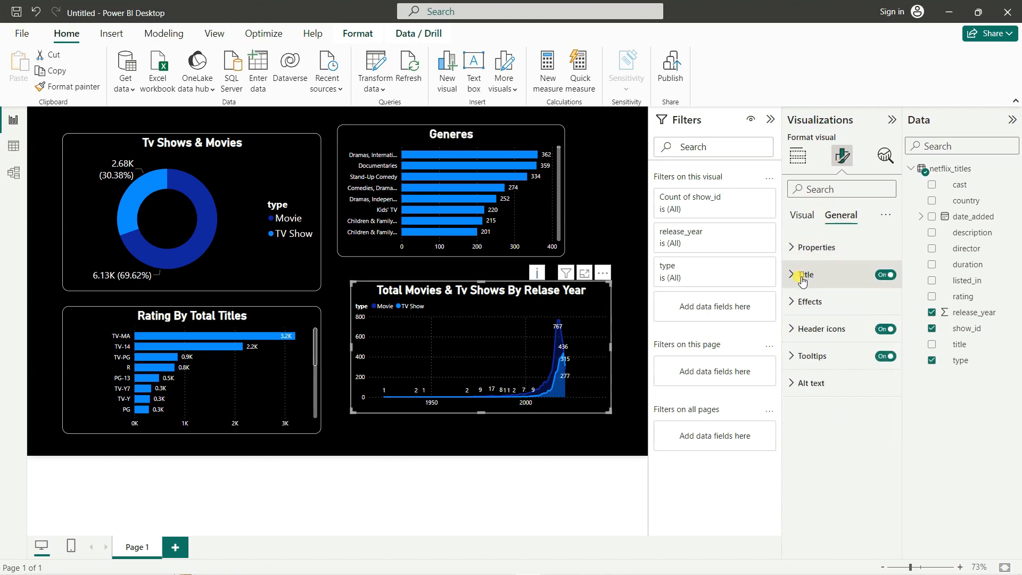
key(Right)
key(Right)
key(Right)
key(Right)
key(Right)
key(Right)
key(Right)
key(Right)
key(Right)
key(Right)
key(Right)
key(Right)
key(Right)
key(Right)
key(Right)
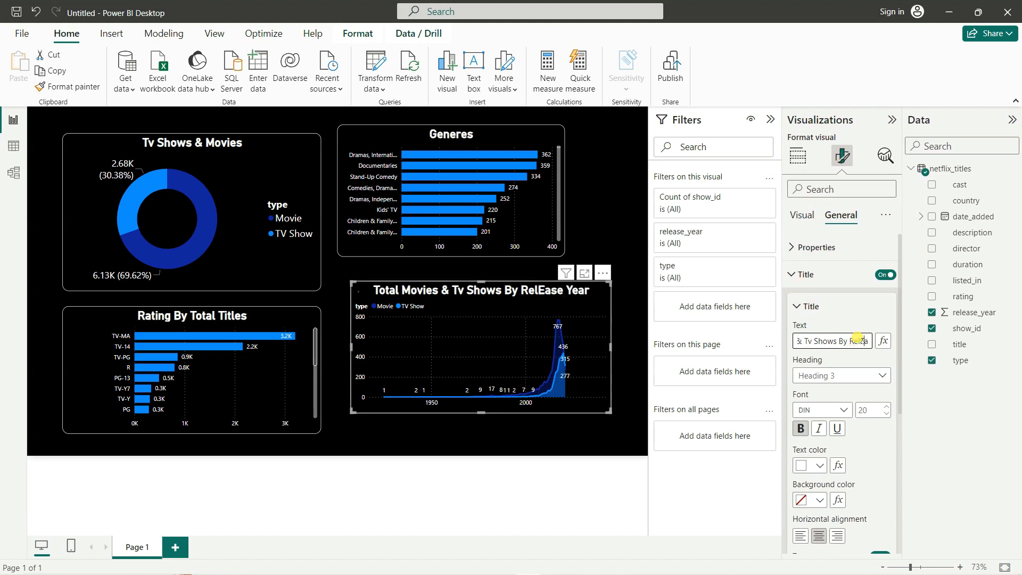
key(BackSpace)
text(e)
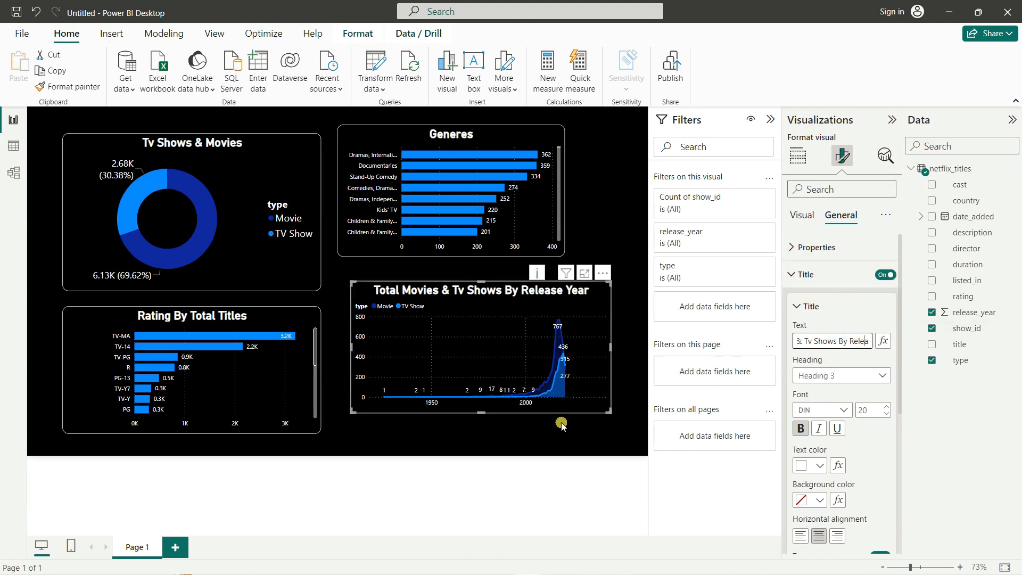
click(373, 276)
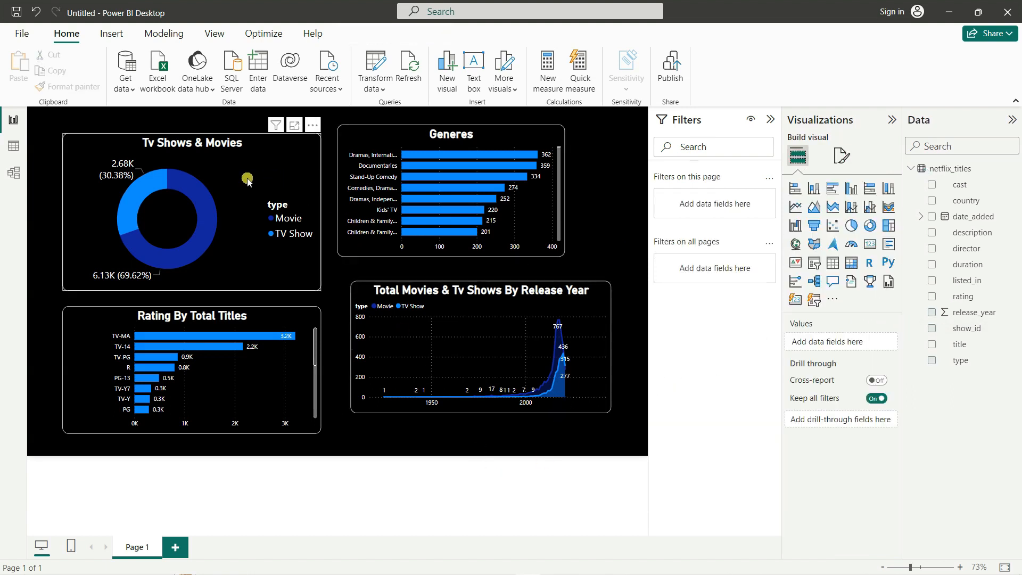
Step: Shrink the Tv Shows & Movies donut and Rating By Total Titles chart, stacking them with aligned edges along the page's left side
drag(239, 179, 214, 184)
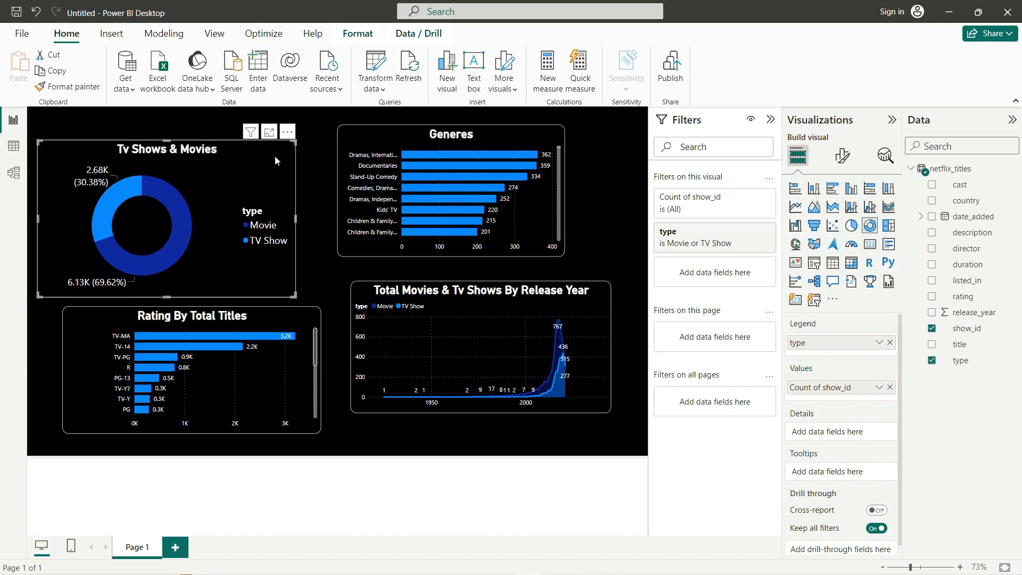
drag(295, 141, 233, 178)
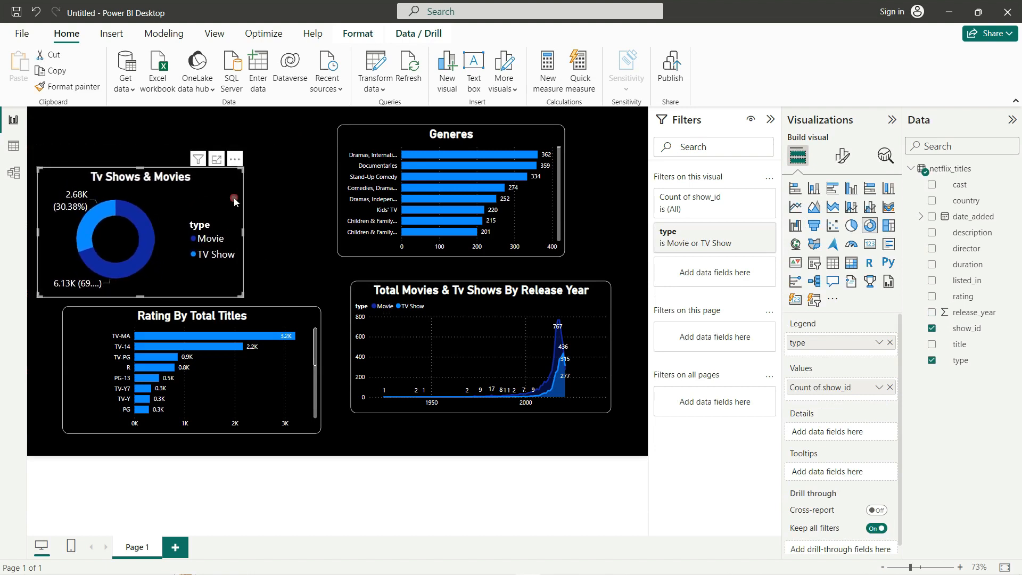
click(317, 311)
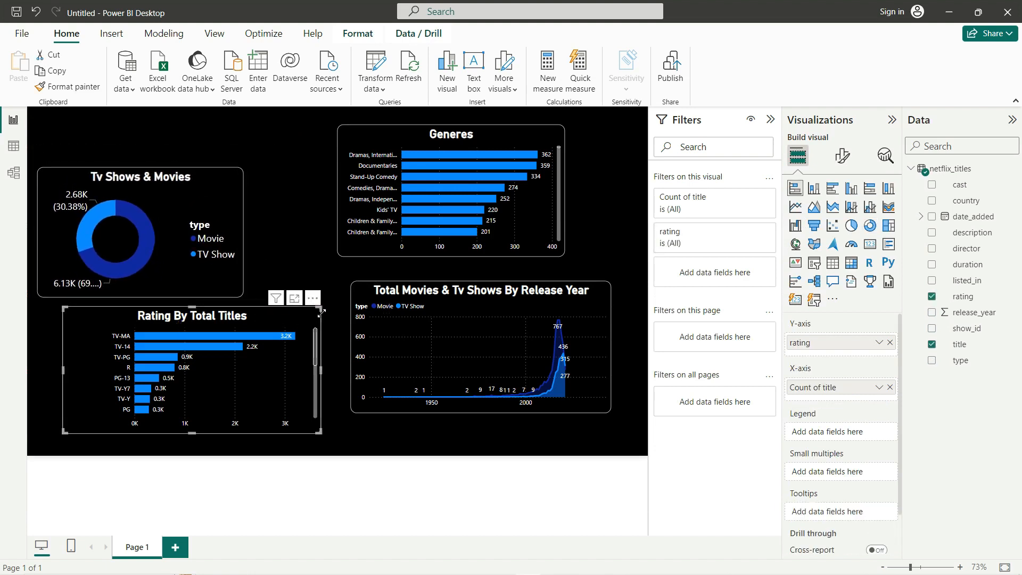
drag(322, 313, 243, 337)
drag(140, 345, 136, 329)
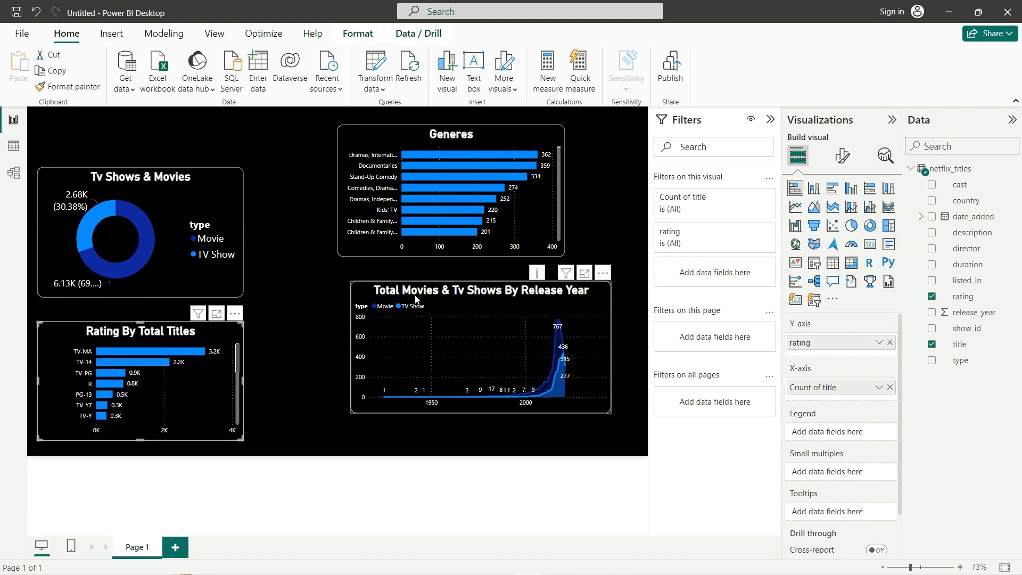
Step: Shrink the release-year area chart and place it beside the rating chart, and narrow the Generes chart in the page's upper-right area
drag(418, 301, 335, 341)
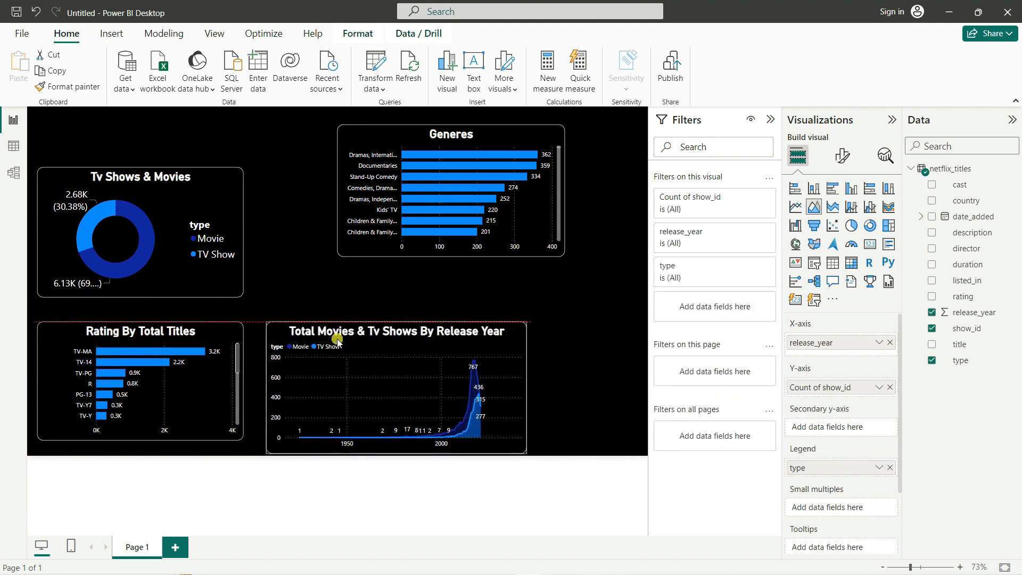
drag(526, 452, 473, 450)
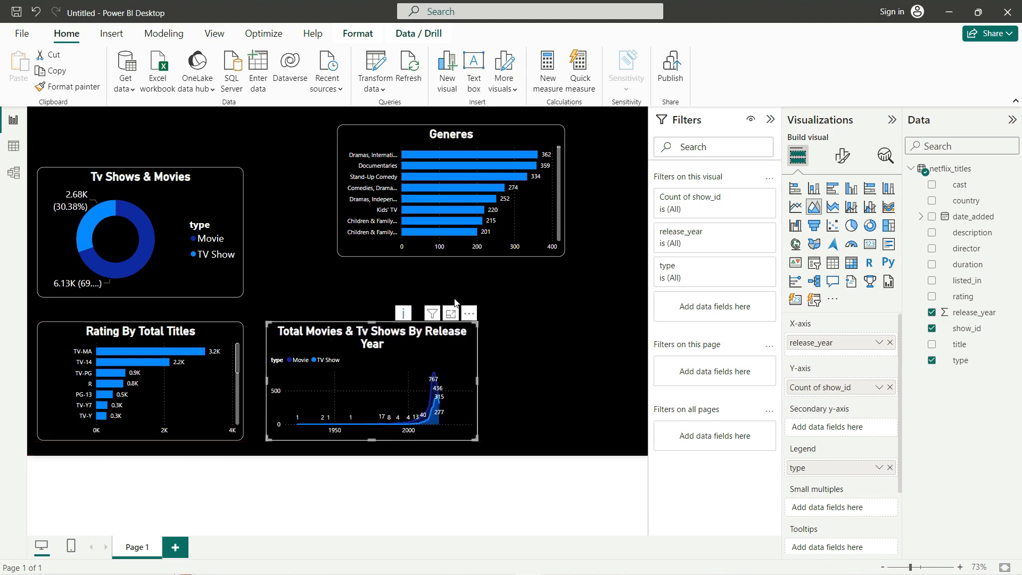
drag(436, 170, 500, 183)
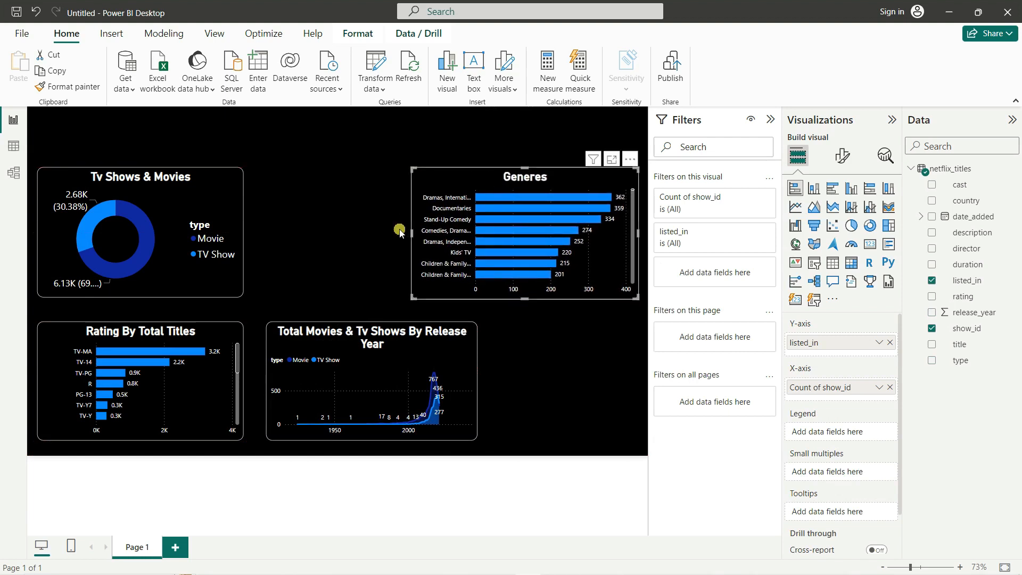
drag(412, 298, 422, 297)
Step: Add a treemap with country as the category and the count of show_id as the values
click(521, 369)
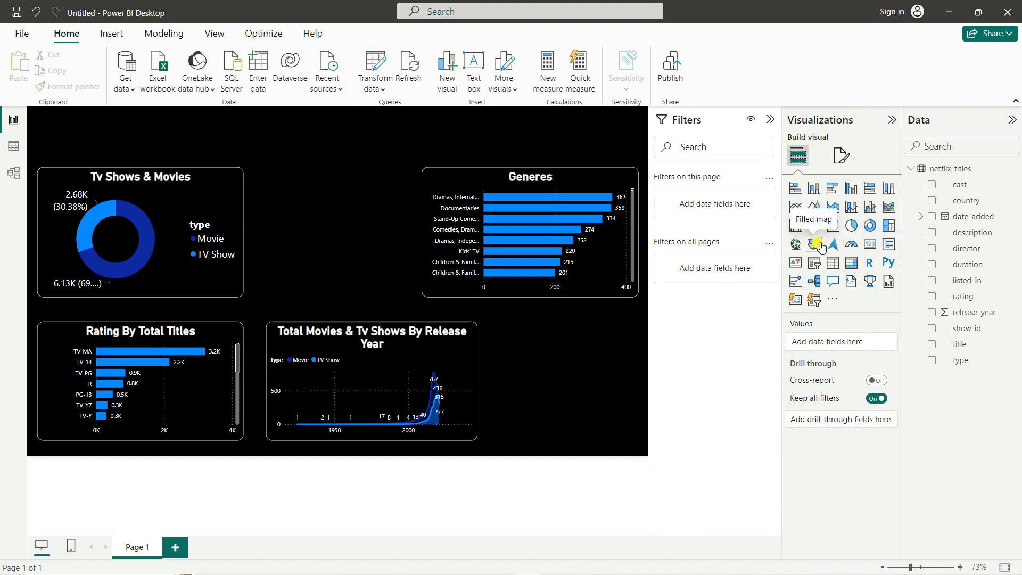
click(889, 226)
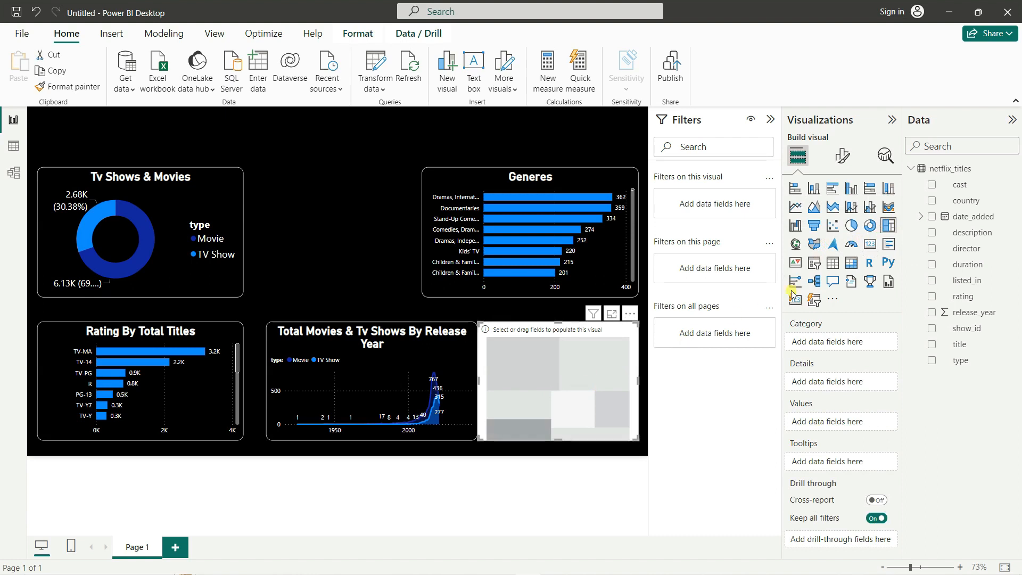
drag(956, 202, 828, 342)
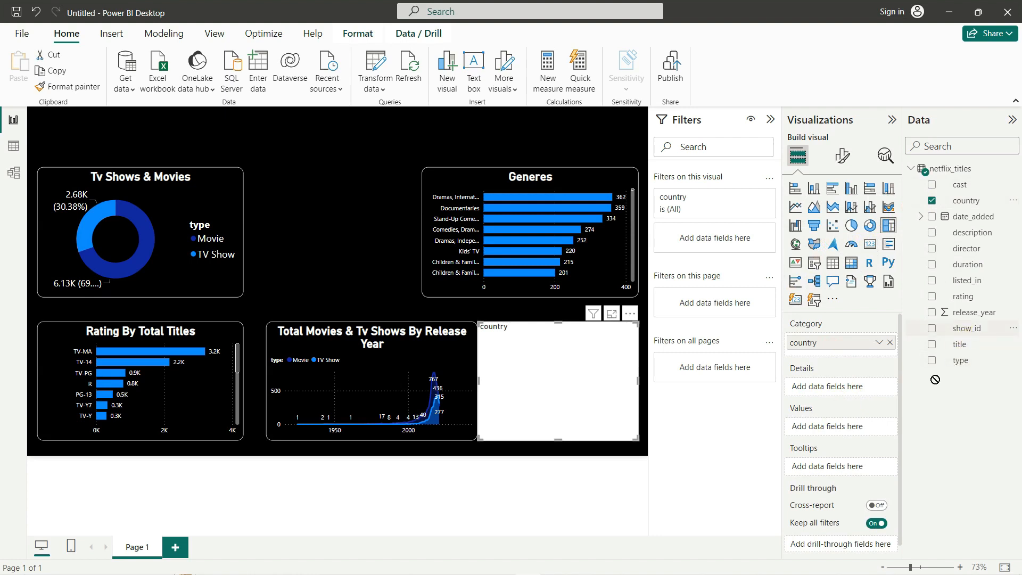
drag(935, 379, 846, 431)
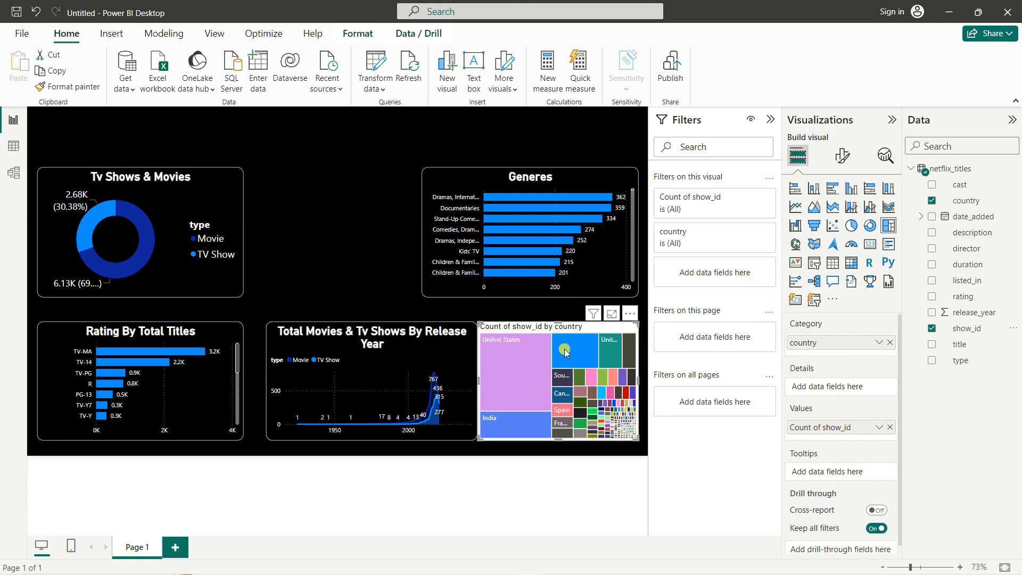
Step: Apply a Top N filter on country to the treemap, showing the top 10 by First show_id
mouse_move(563, 348)
drag(968, 203, 719, 273)
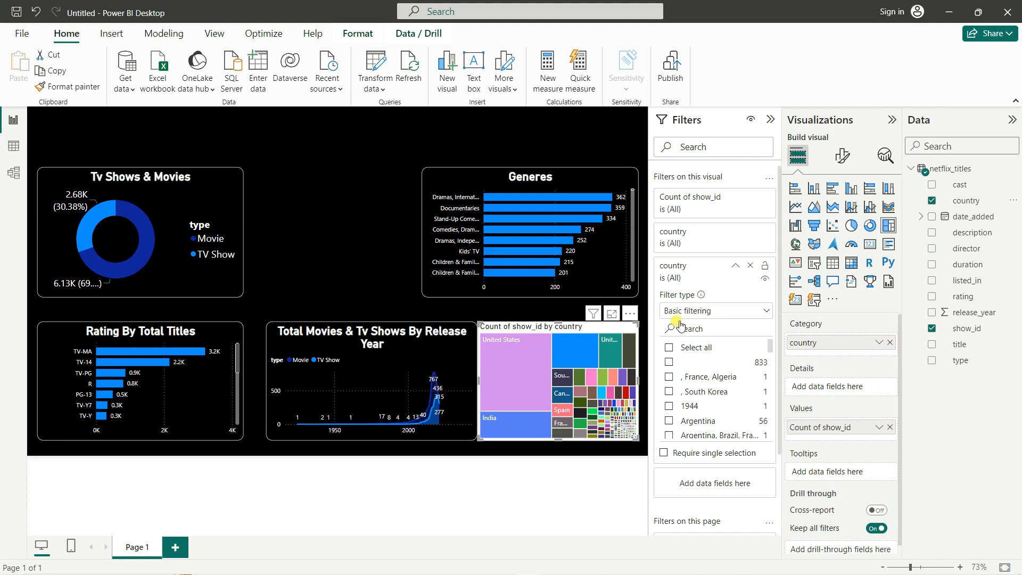
click(748, 313)
click(686, 361)
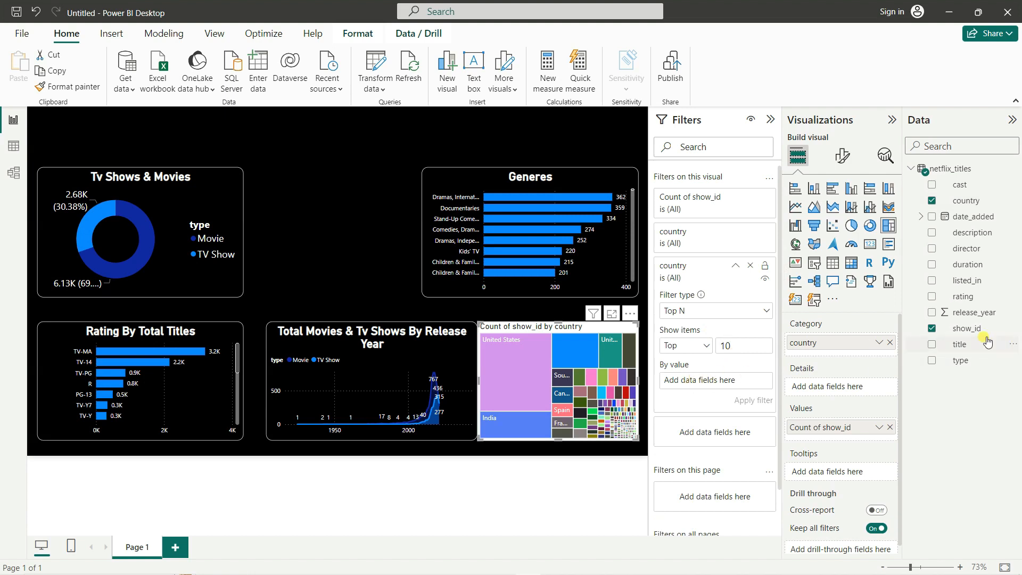
drag(980, 329, 740, 395)
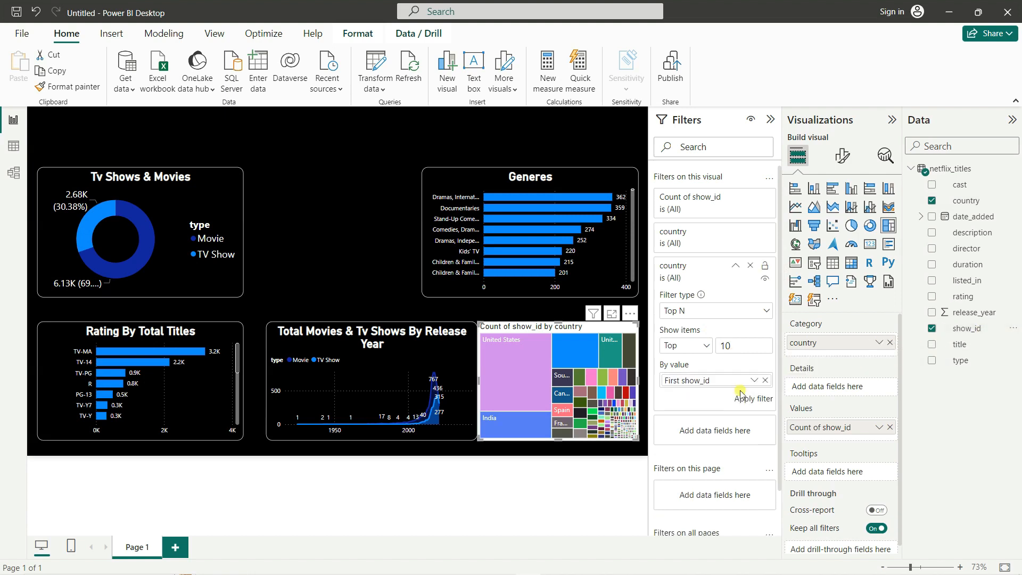
click(742, 397)
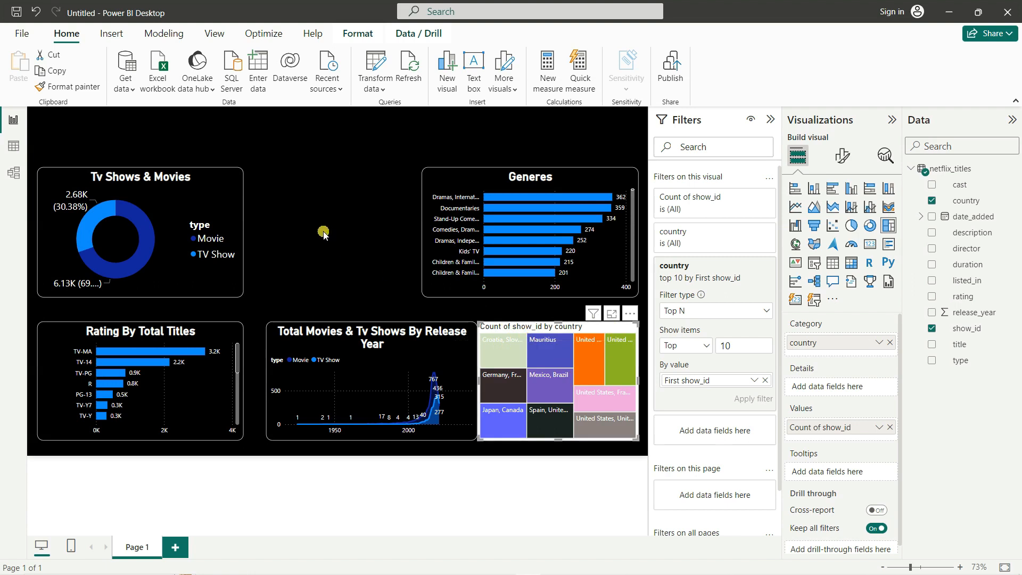
Step: Copy the Tv Shows & Movies donut's formatting onto the country treemap with Format painter
click(207, 176)
click(69, 86)
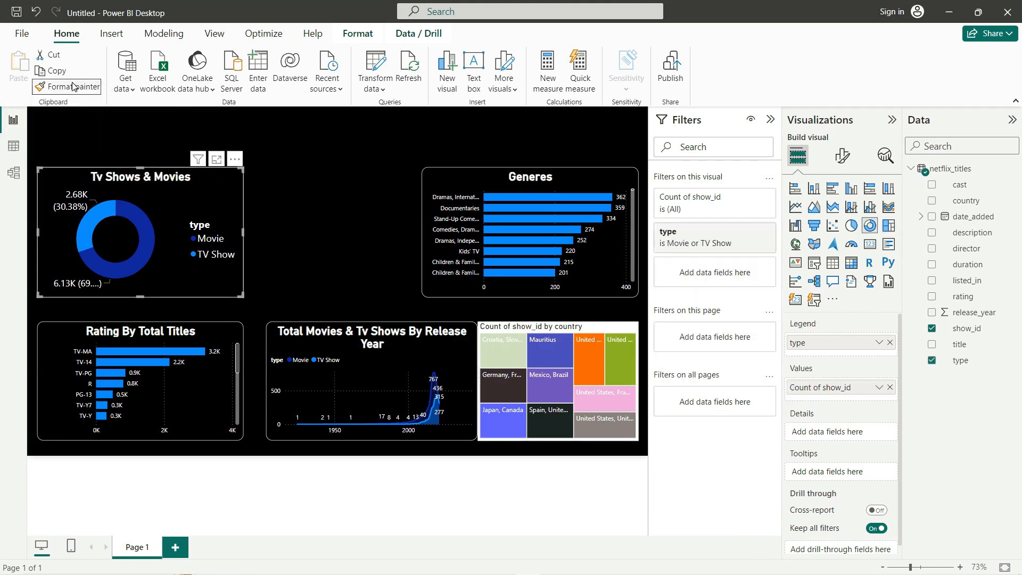
click(509, 343)
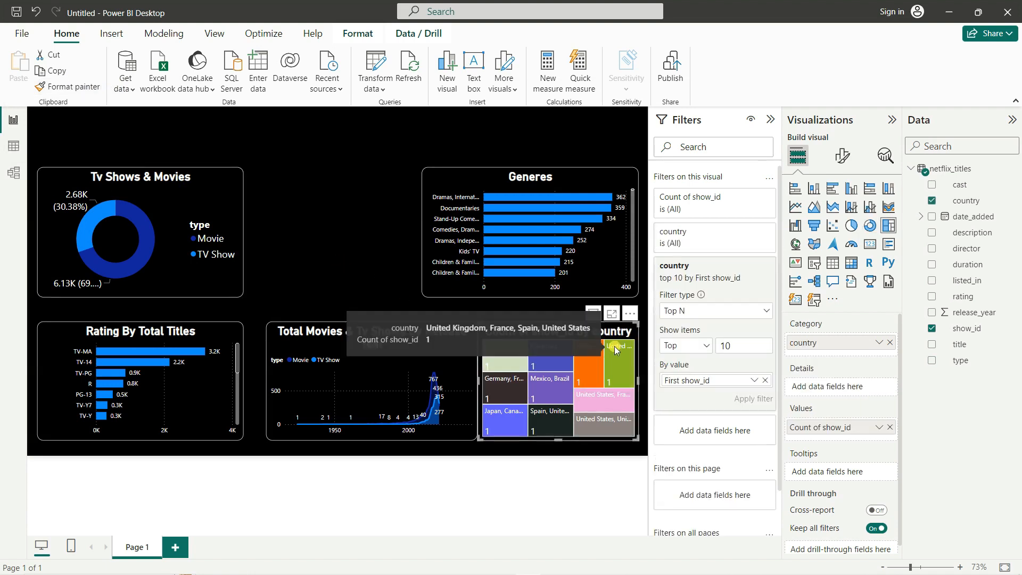
Step: Change the treemap's title text to "Top 10 Countries By Movies & Tv Shows"
click(843, 157)
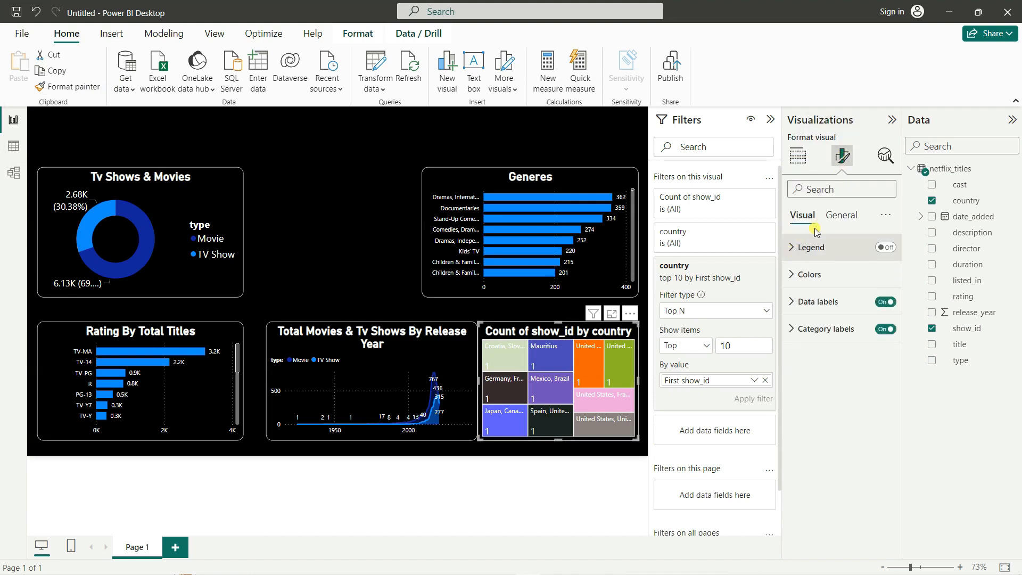
click(839, 215)
click(806, 274)
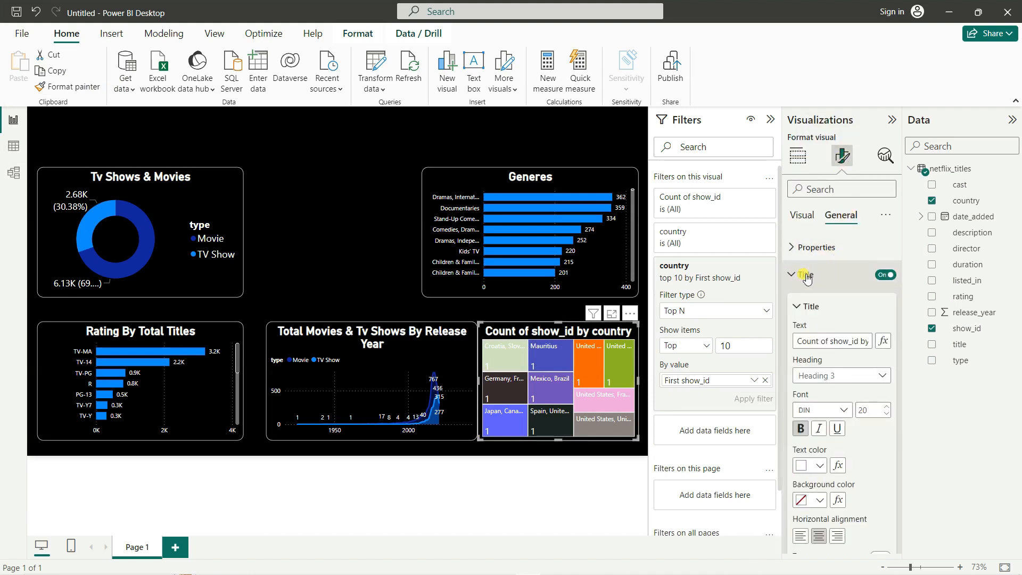
triple_click(824, 340)
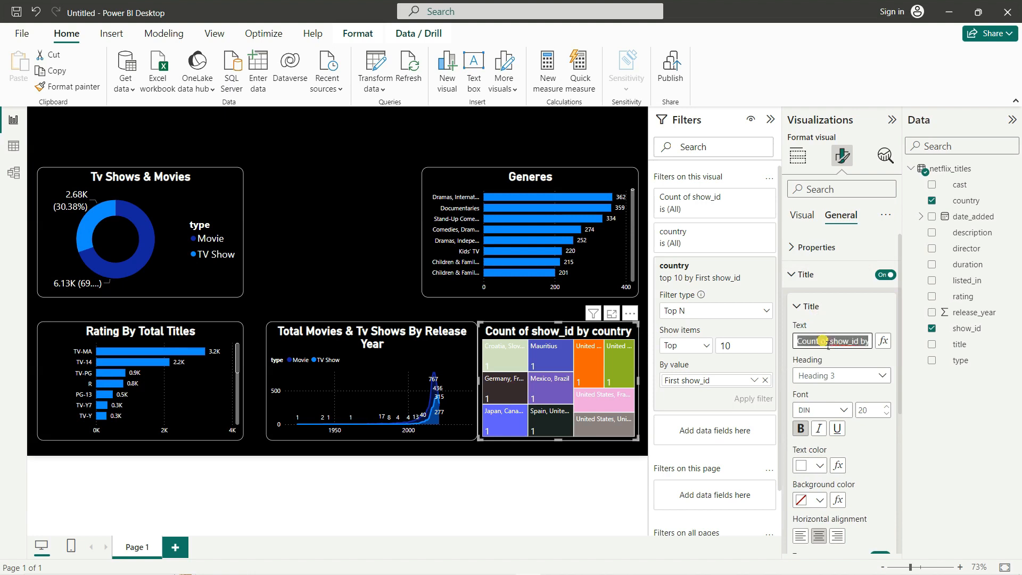
text(Top)
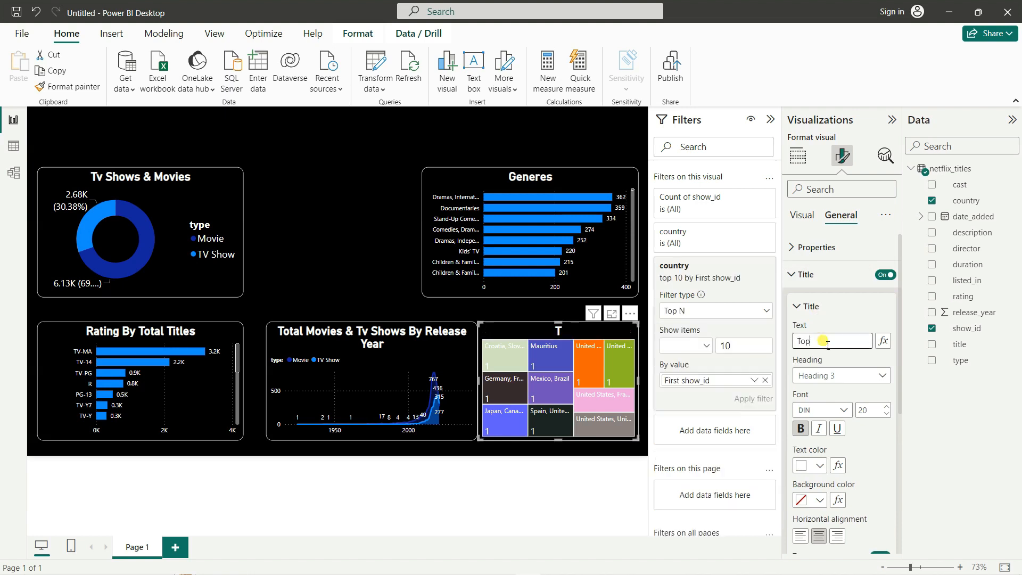
text( 10 Co)
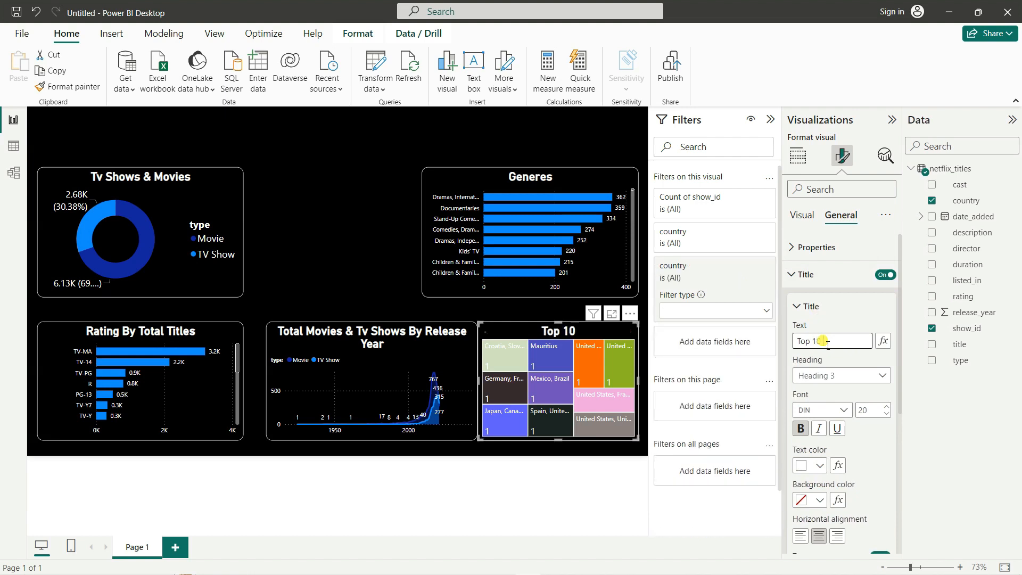
text(untries)
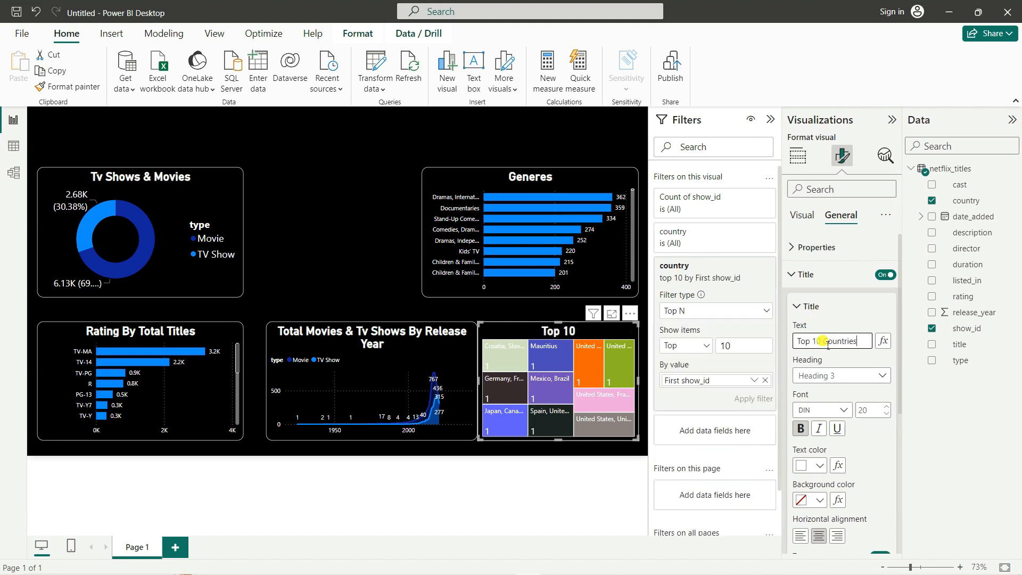
text( By Mov)
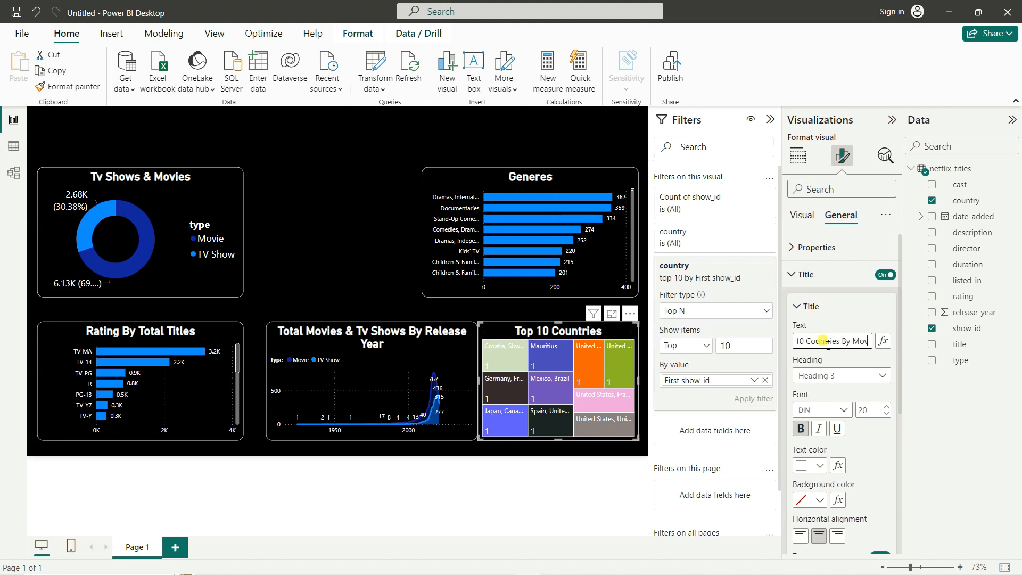
text(ies)
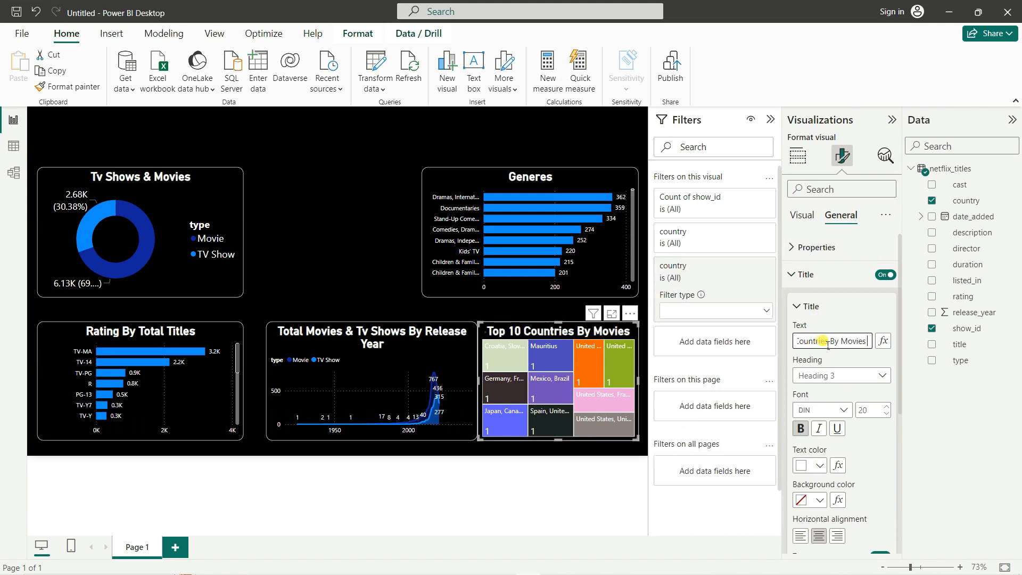
text( & Tv Sho)
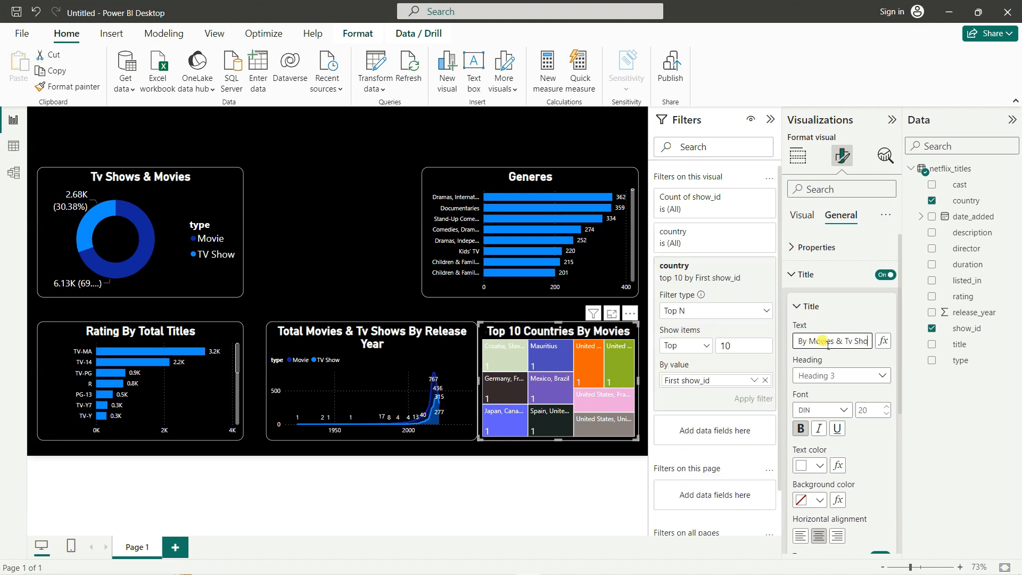
text(ws)
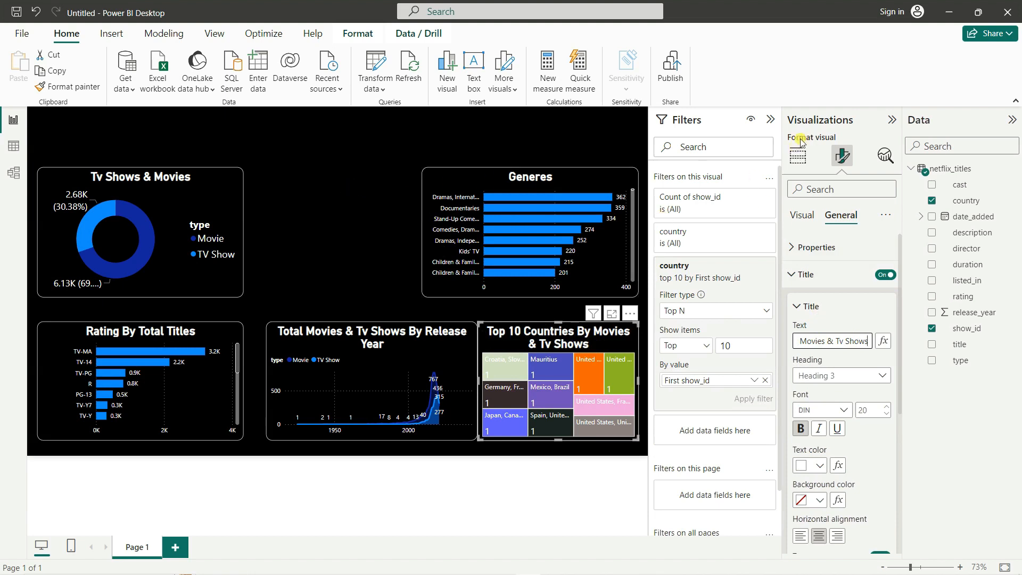
click(797, 155)
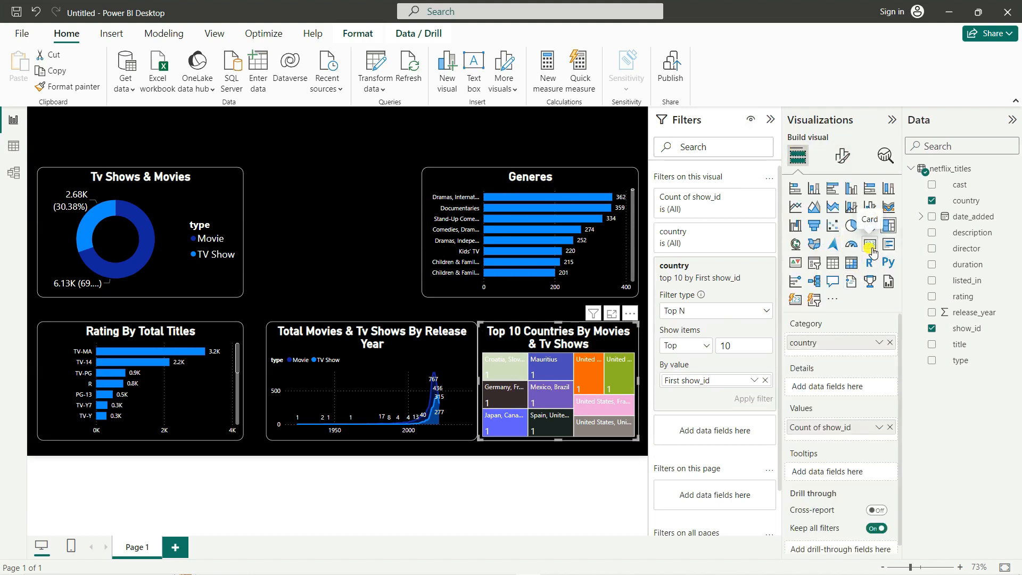
click(871, 246)
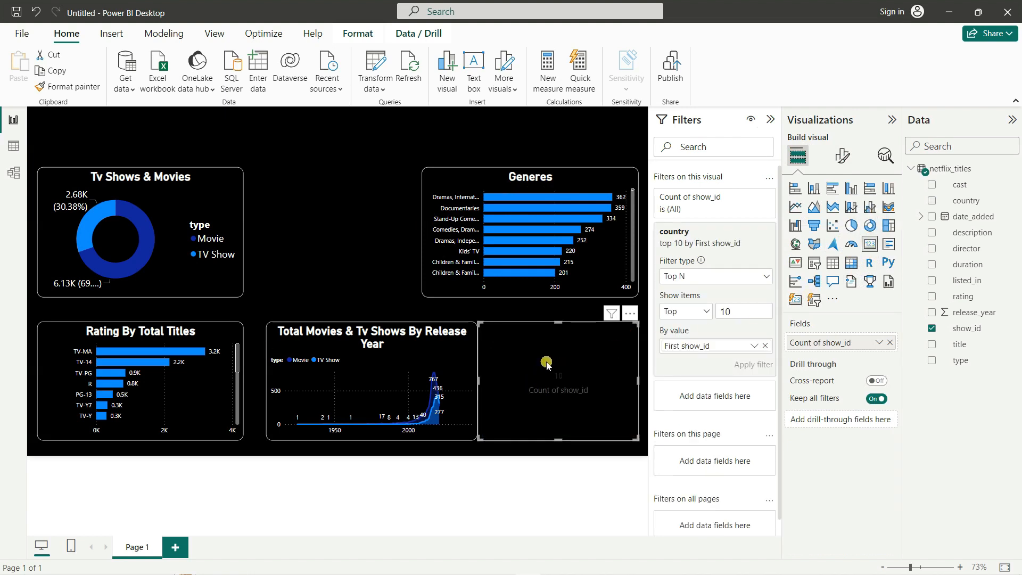
key(ctrl+z)
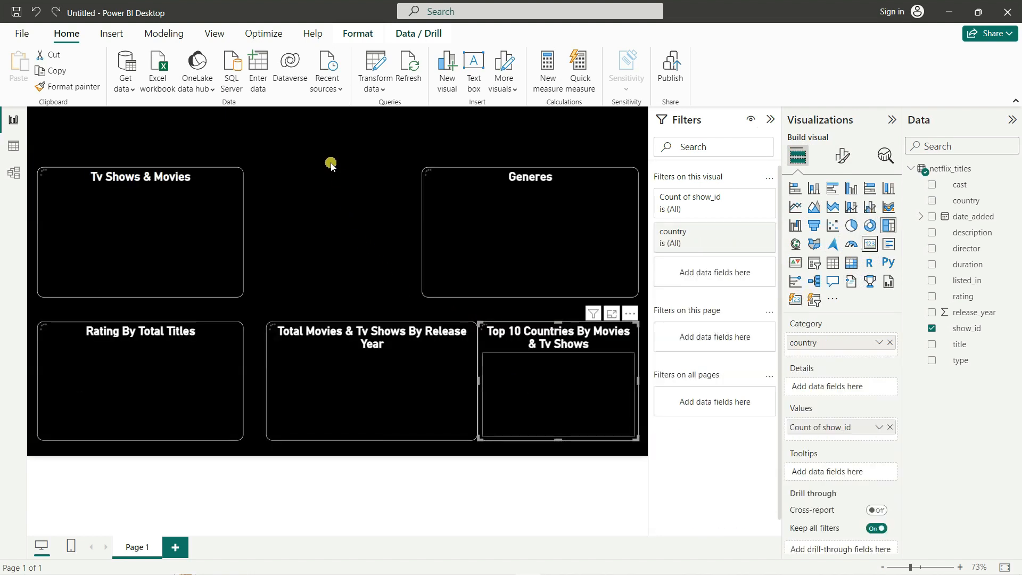
Step: Add a card visual to the page showing the distinct count of title
click(324, 144)
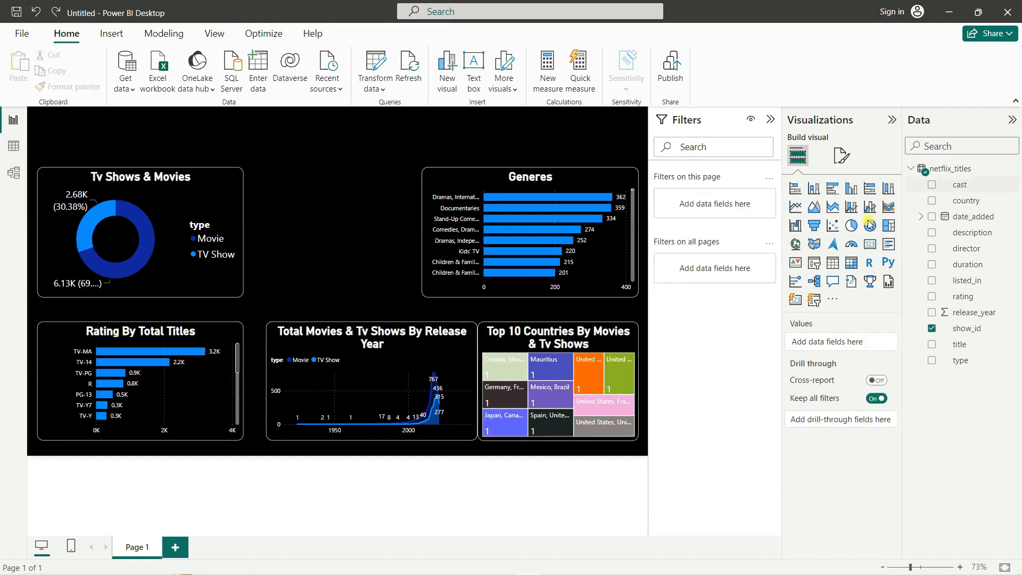
click(870, 249)
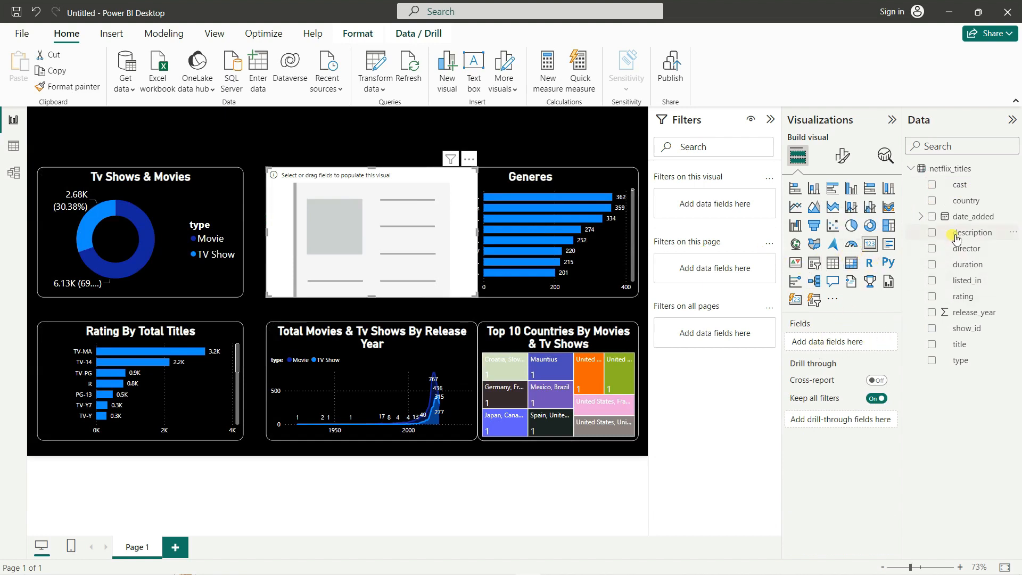
drag(964, 345, 855, 345)
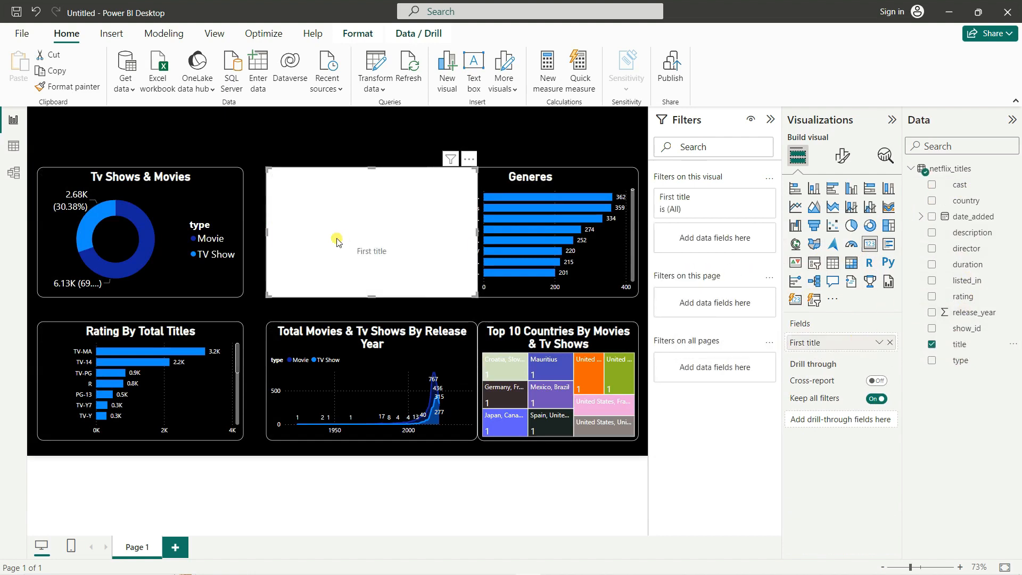
click(879, 343)
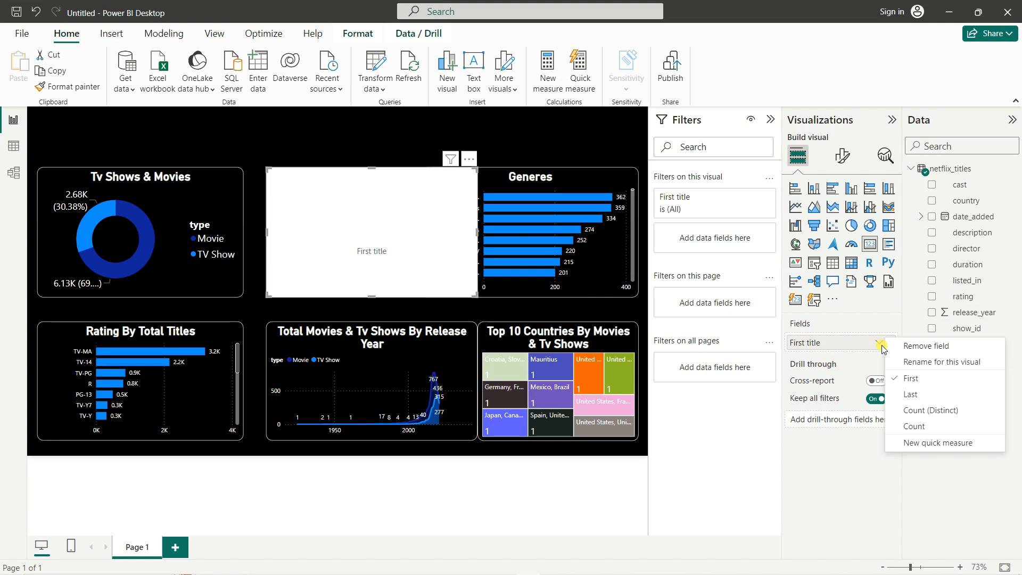
click(919, 412)
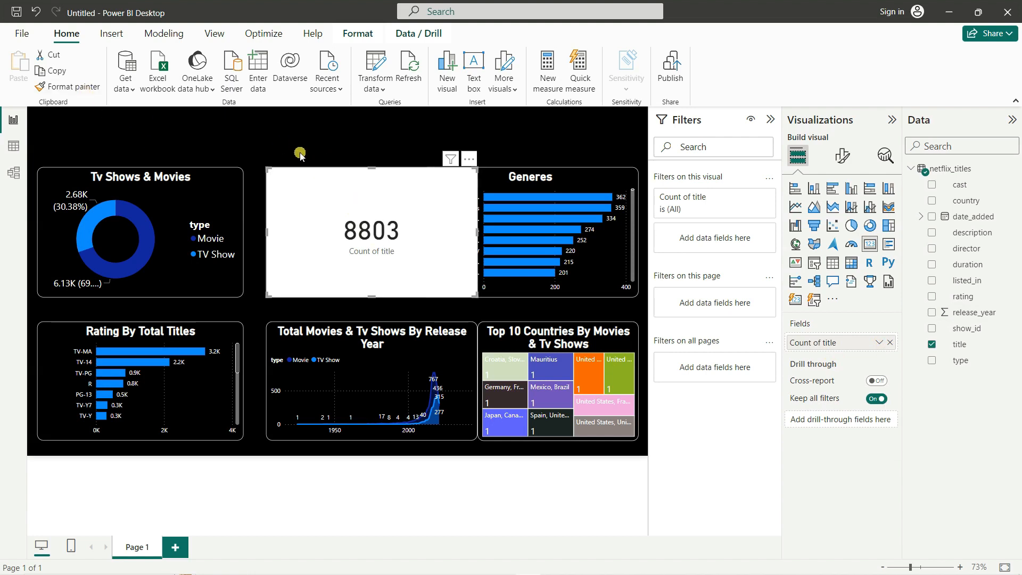
Step: Copy the Tv Shows & Movies donut's formatting onto the card with Format painter and shrink the card to a small tile
click(215, 177)
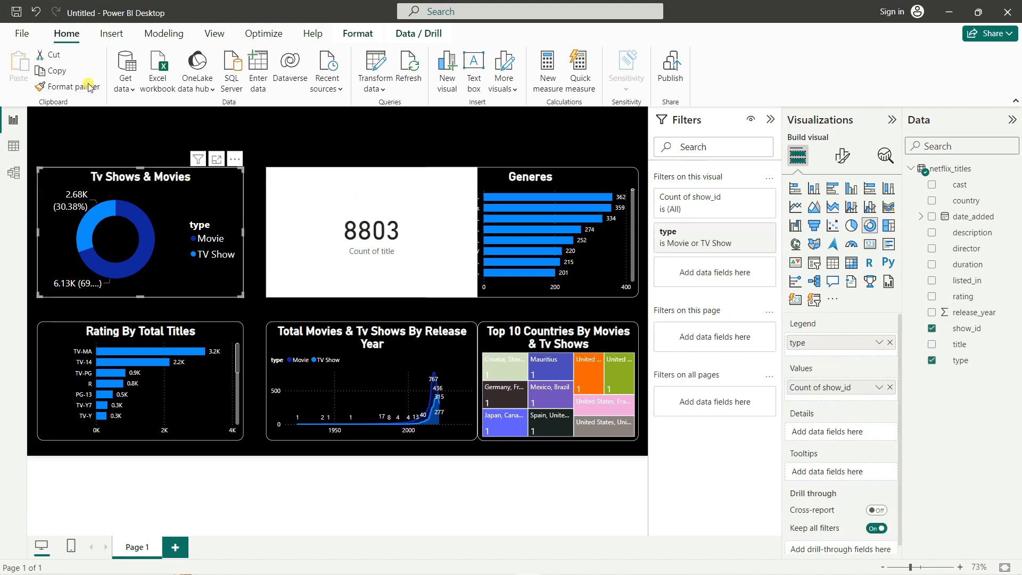
click(69, 87)
click(337, 175)
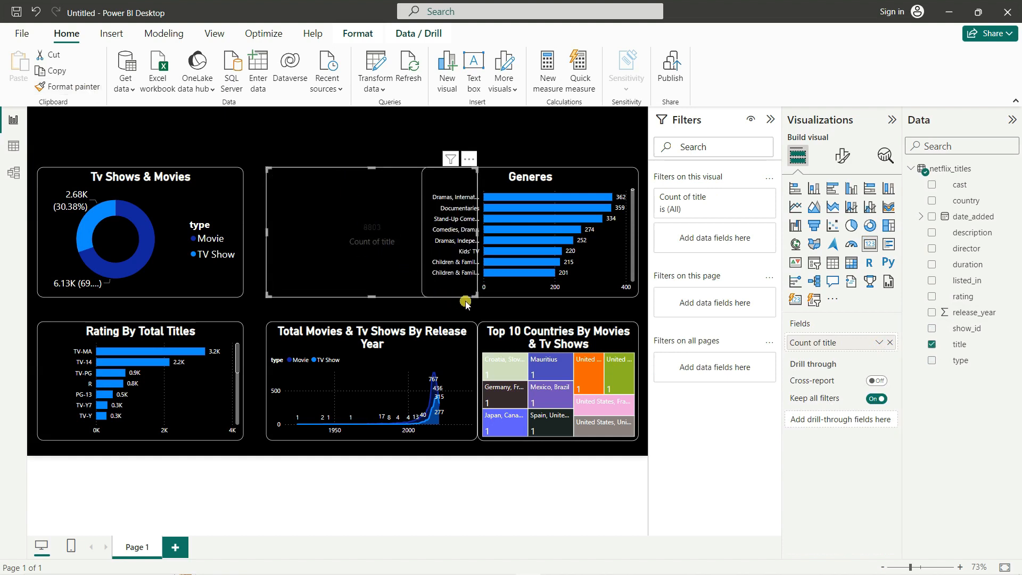
drag(480, 301, 382, 209)
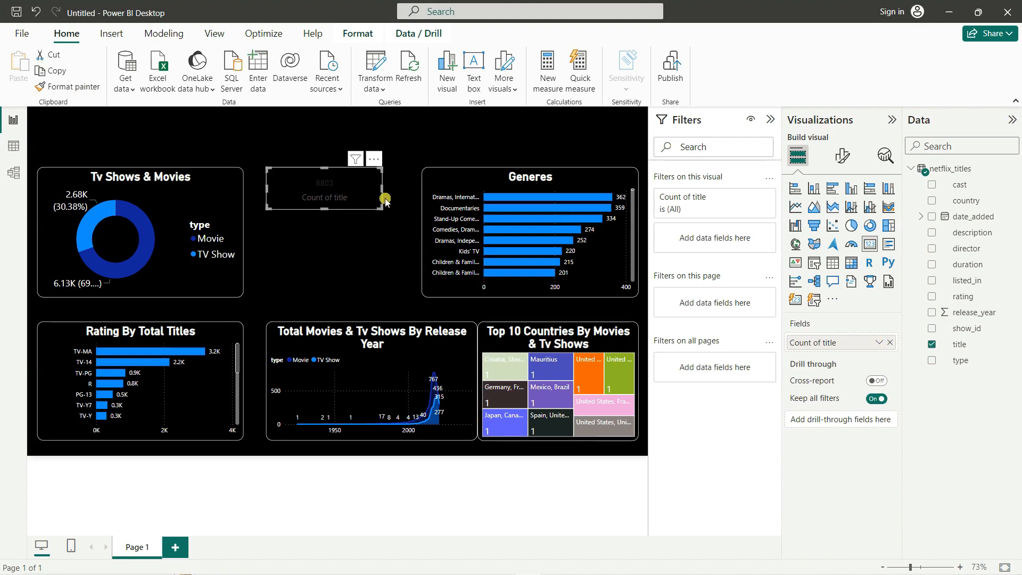
Step: Set the card's callout value to font size 37 in white and turn off its category label
click(842, 155)
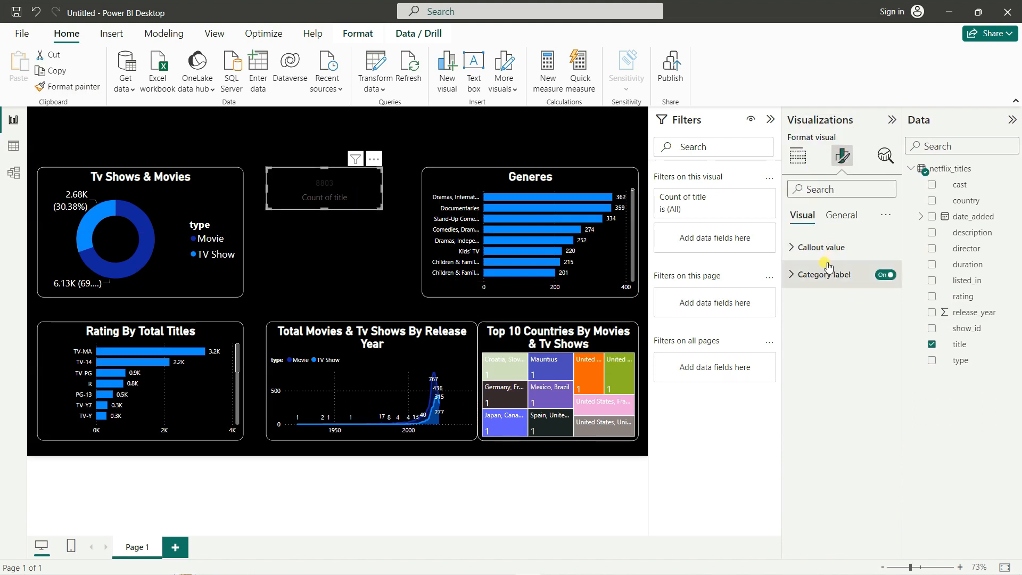
click(793, 247)
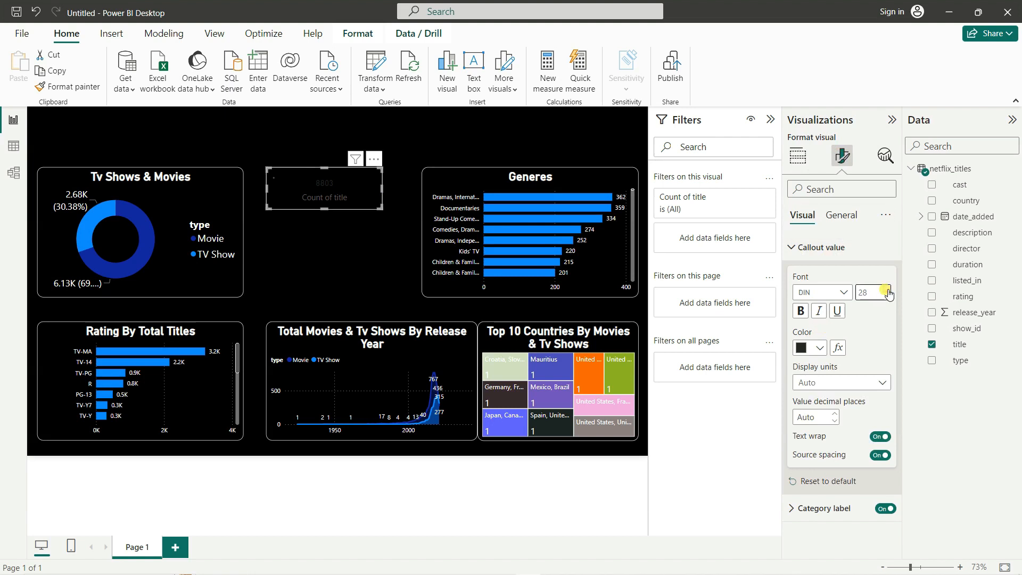
click(888, 292)
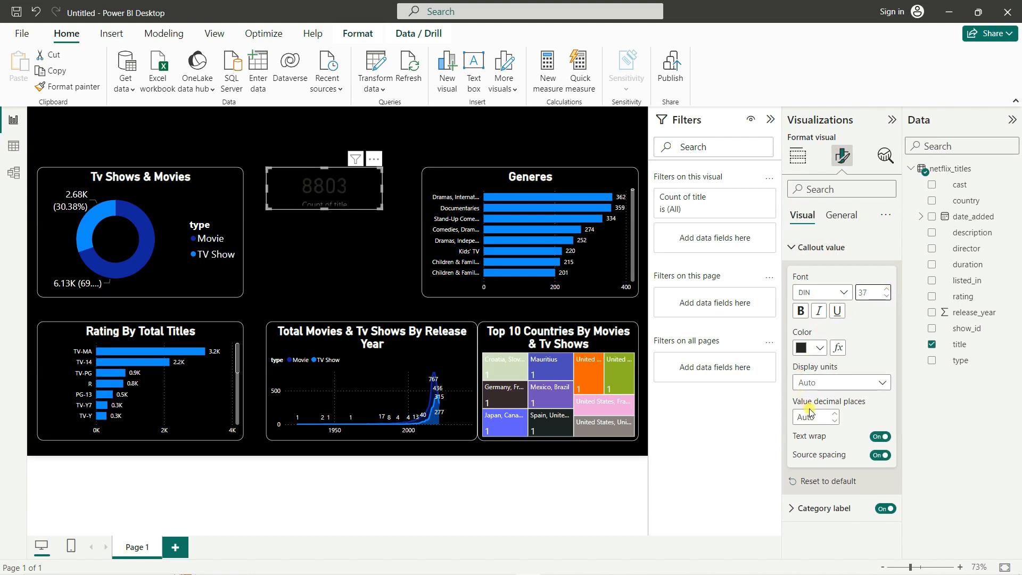
click(820, 348)
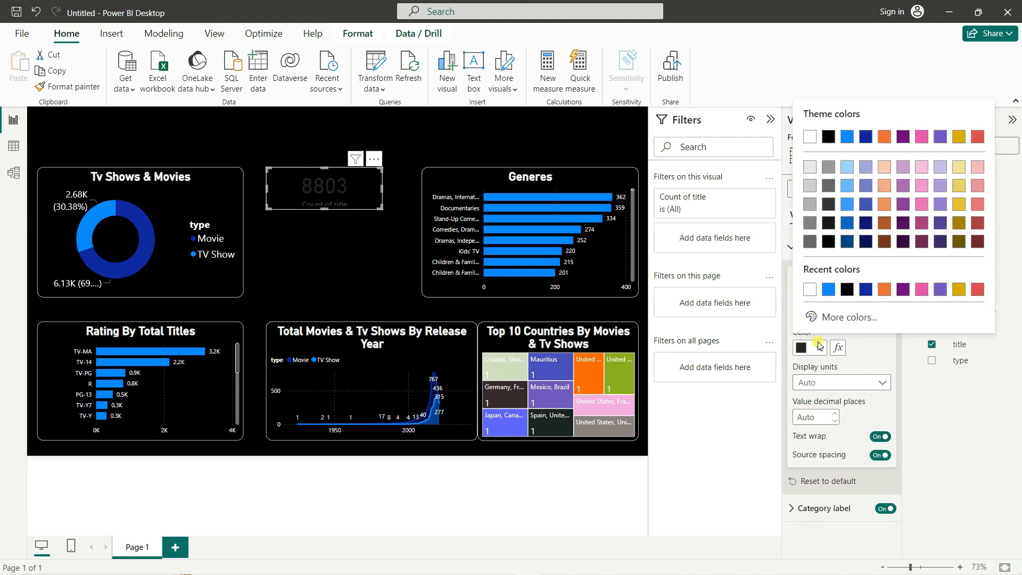
click(809, 141)
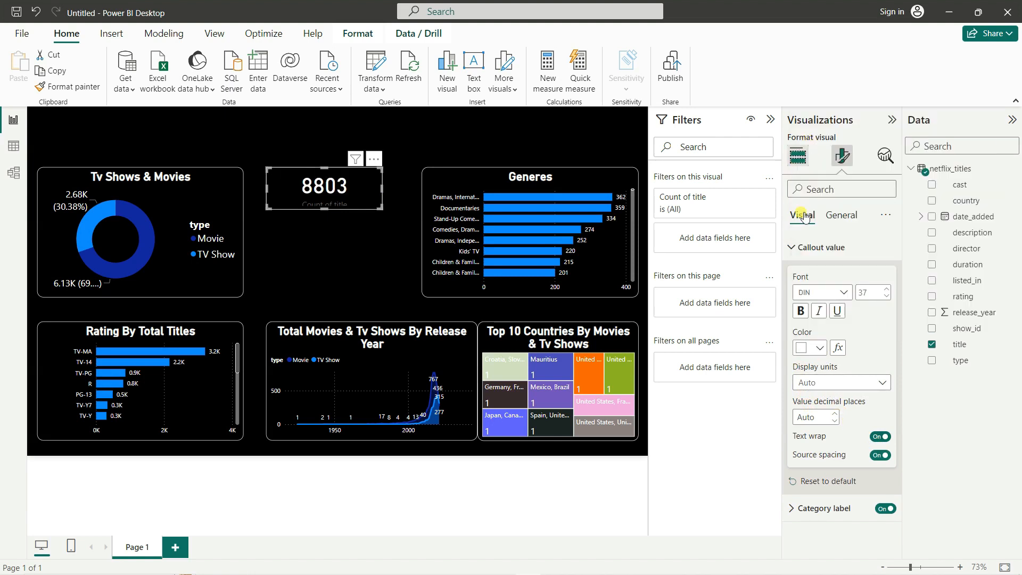
click(886, 509)
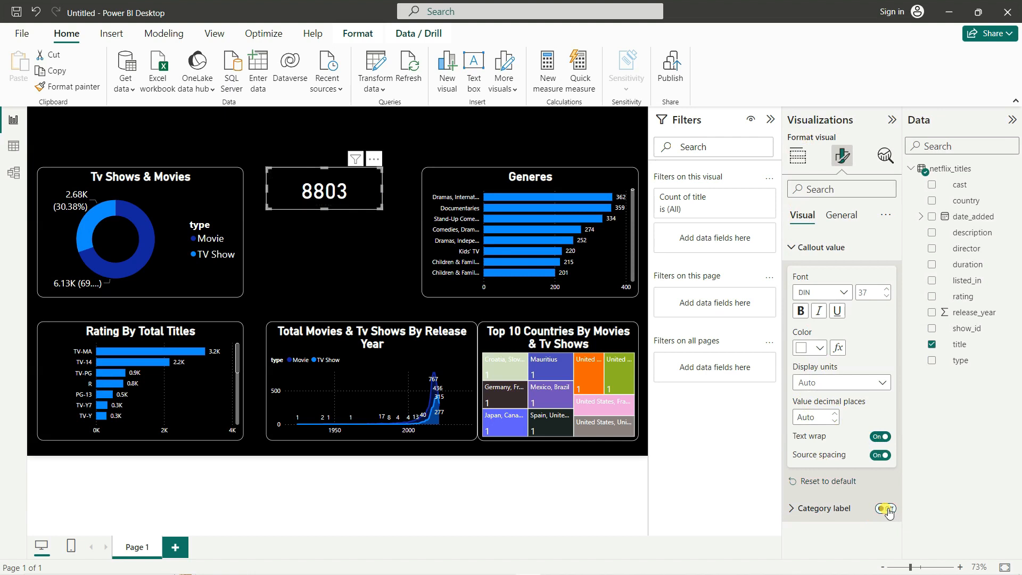
Step: Turn on the card's title and set its text to "Total Titles"
click(841, 215)
click(888, 275)
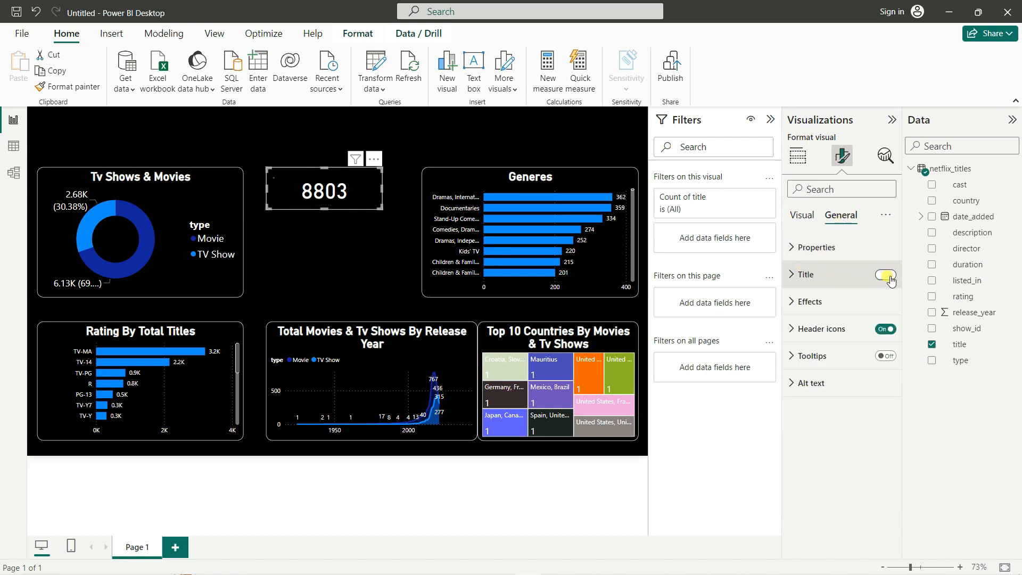
click(804, 274)
click(823, 343)
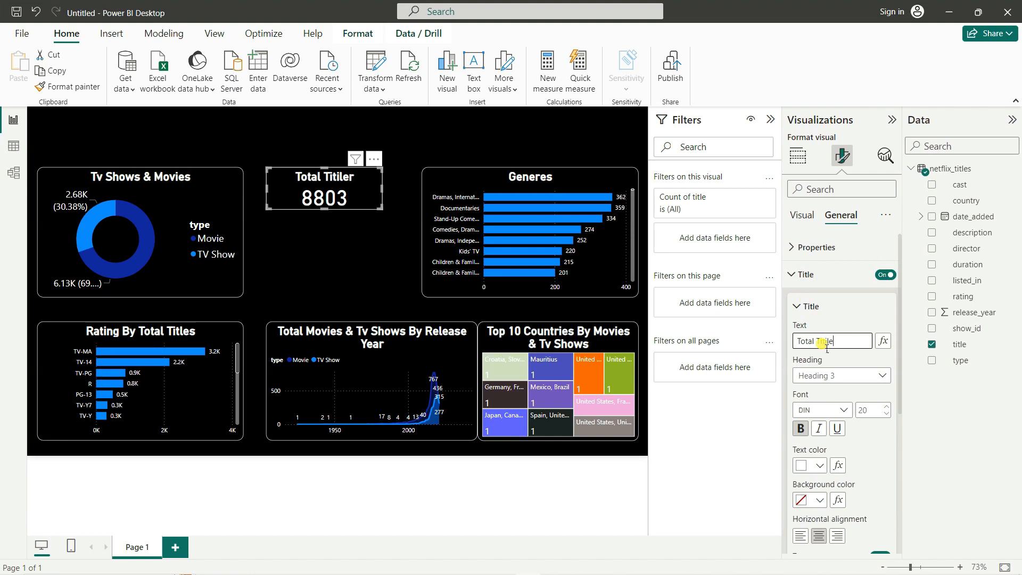
text(s)
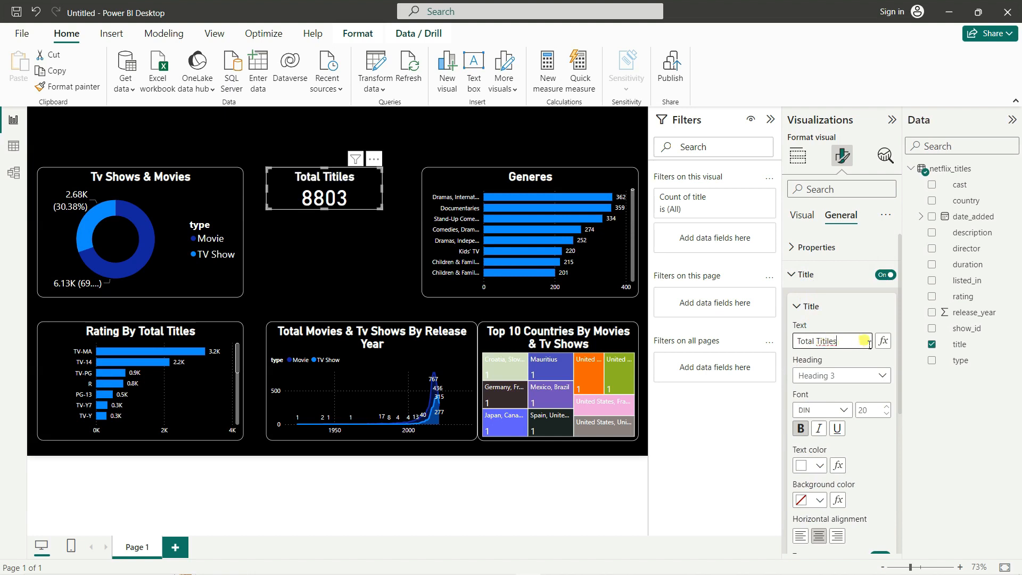
key(BackSpace)
key(BackSpace)
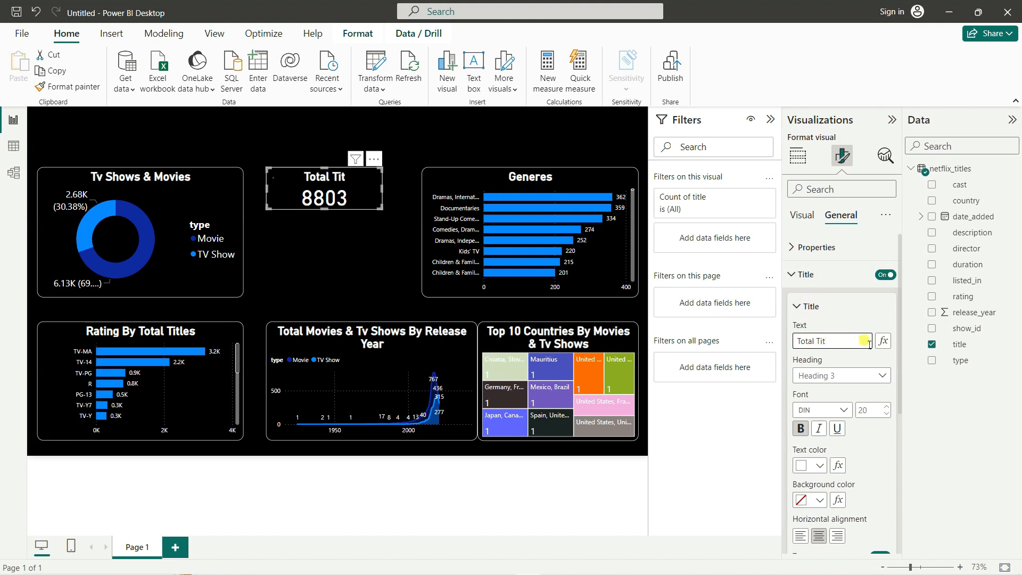
text(les)
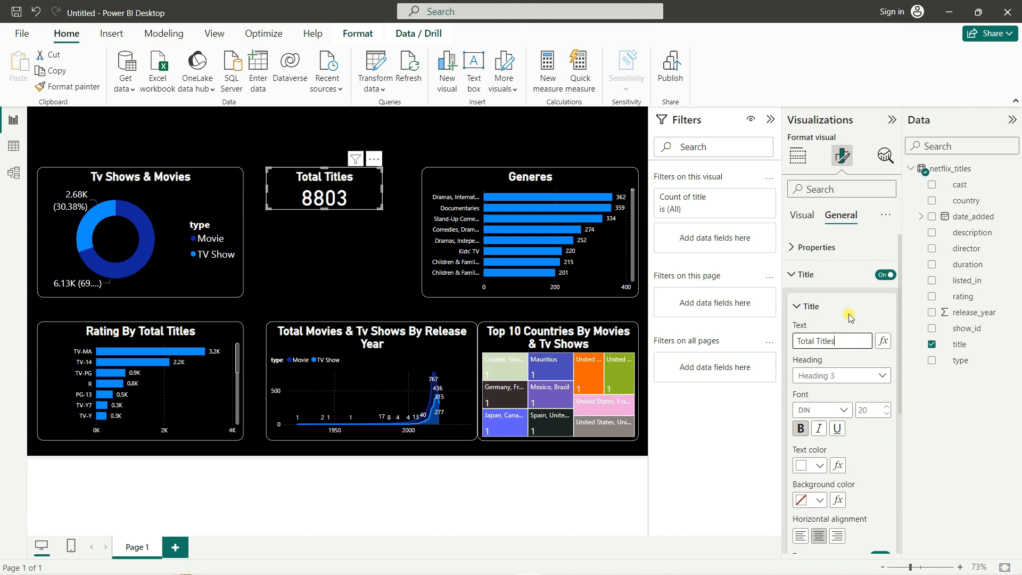
scroll(847, 470, down, 1)
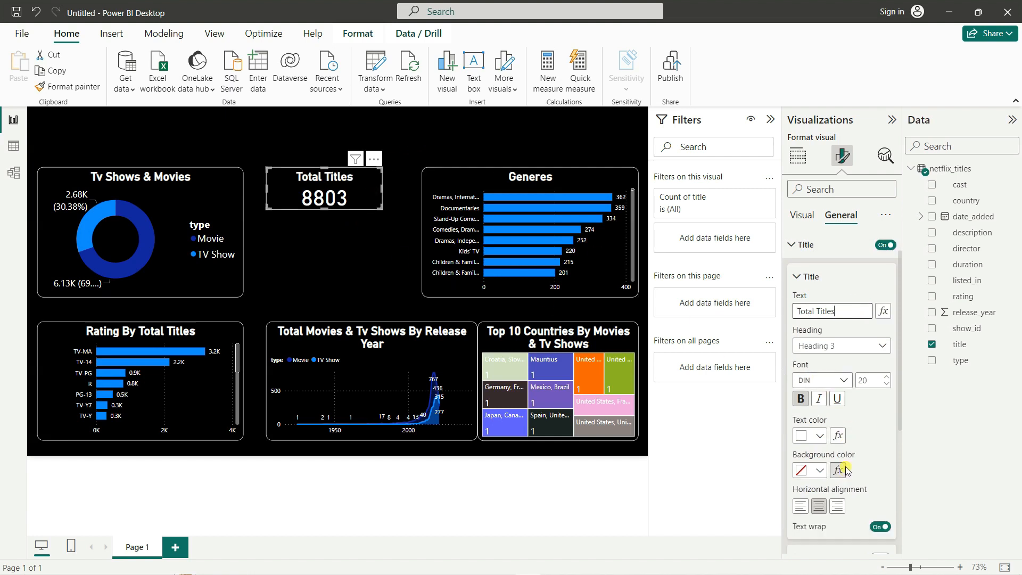
scroll(825, 432, down, 3)
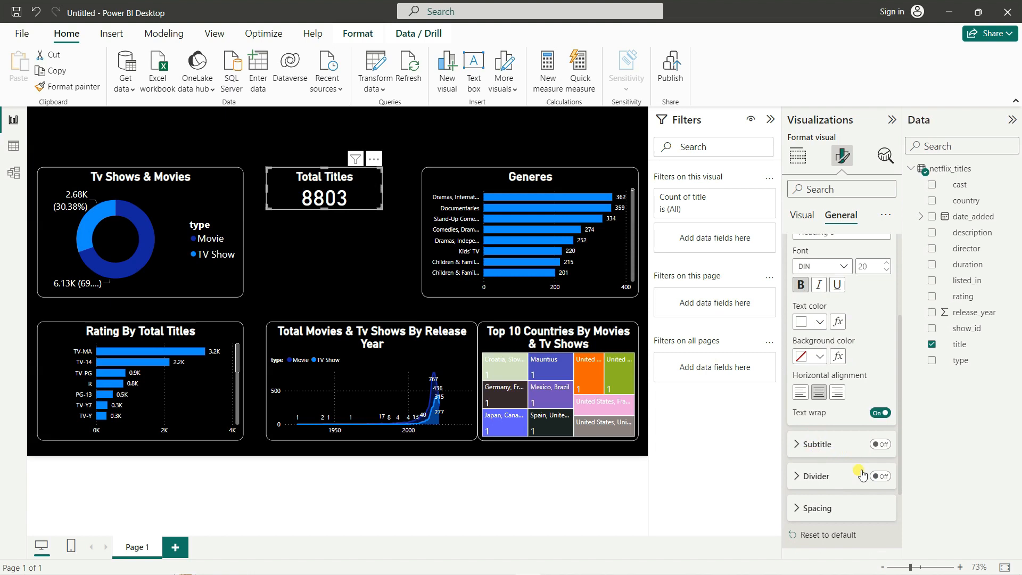
Step: Move the Total Titles card above the Tv Shows & Movies donut and paste three copies of it
click(467, 143)
drag(314, 152, 138, 141)
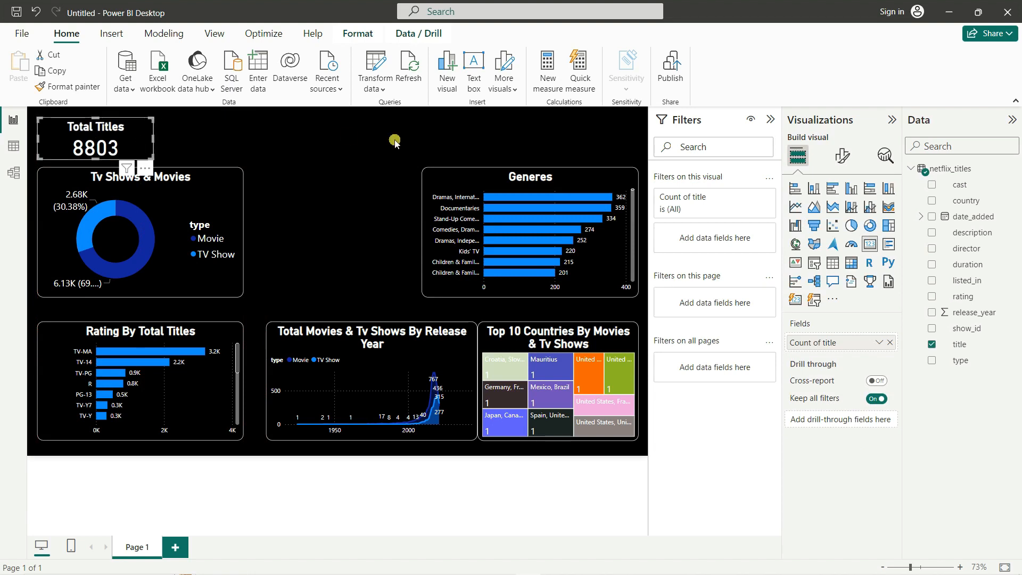
click(115, 133)
key(ctrl+c)
key(ctrl+v)
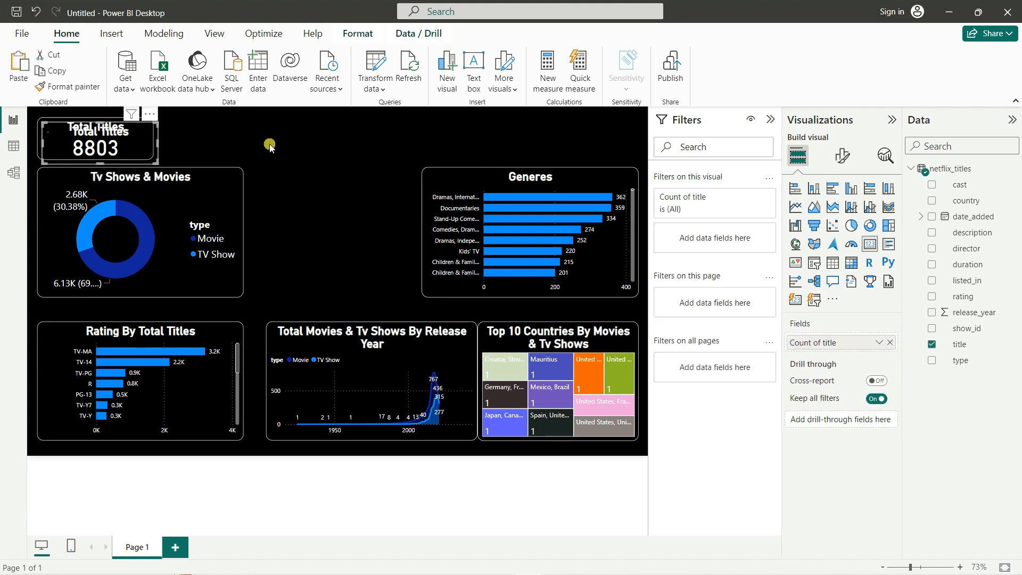
key(ctrl+v)
key(ctrl+v)
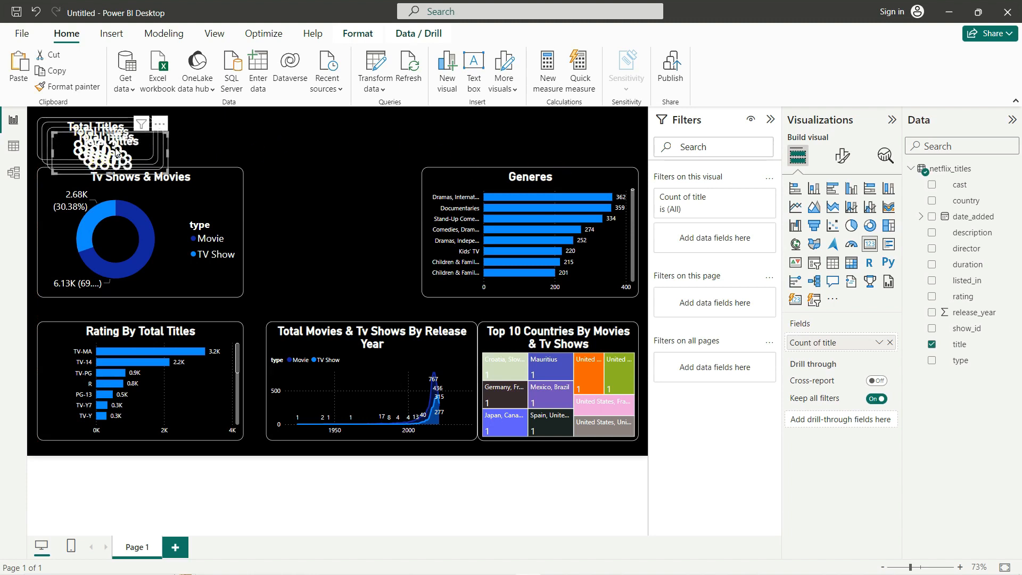
Step: Spread the three copied cards across the top row of the report page beside the original card
drag(116, 152, 575, 134)
drag(165, 138, 439, 133)
drag(138, 140, 269, 136)
Step: Paste two more copies of the card and stack them in the gap between the donut and the Generes chart
click(306, 207)
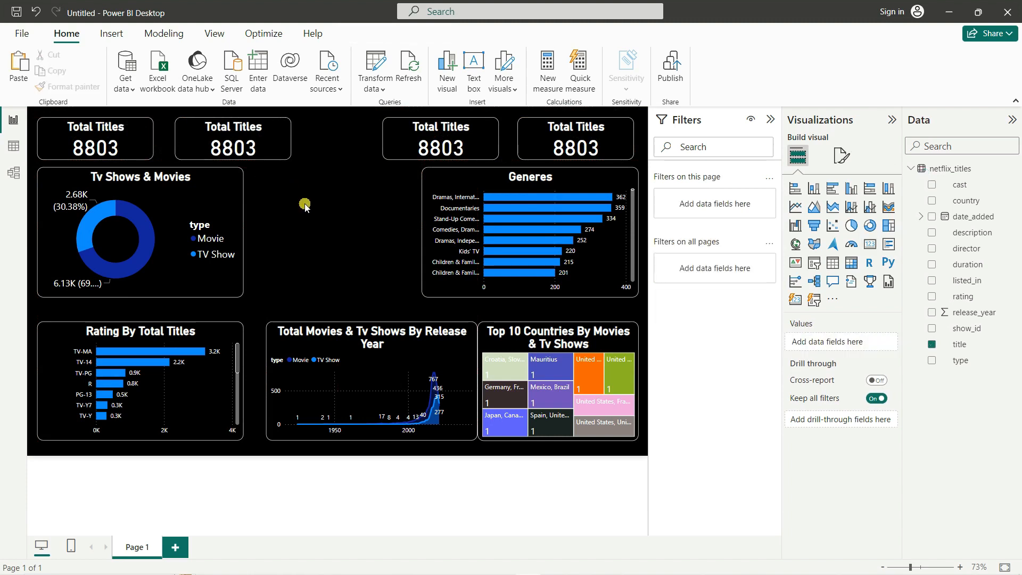
key(ctrl+v)
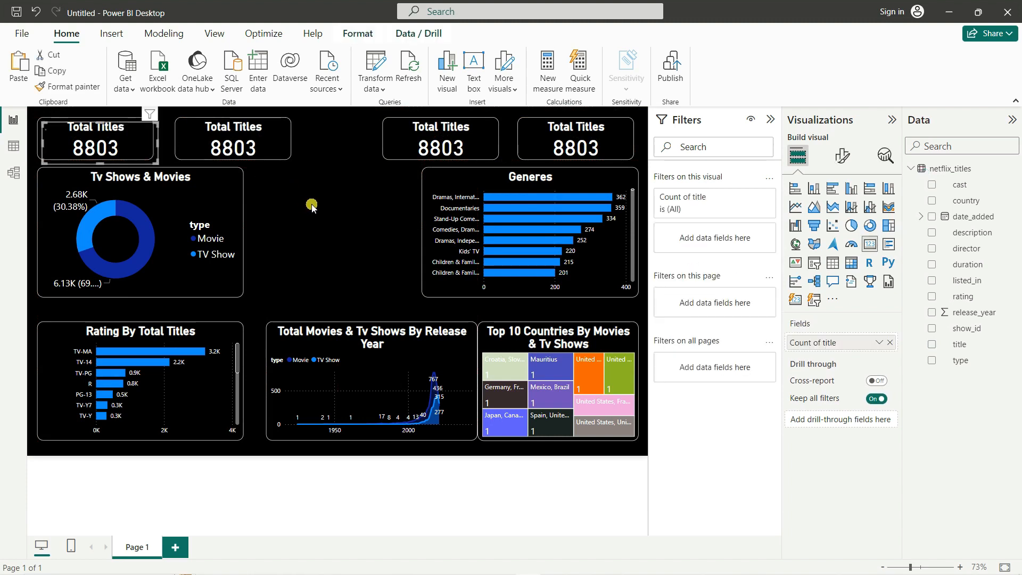
key(ctrl+v)
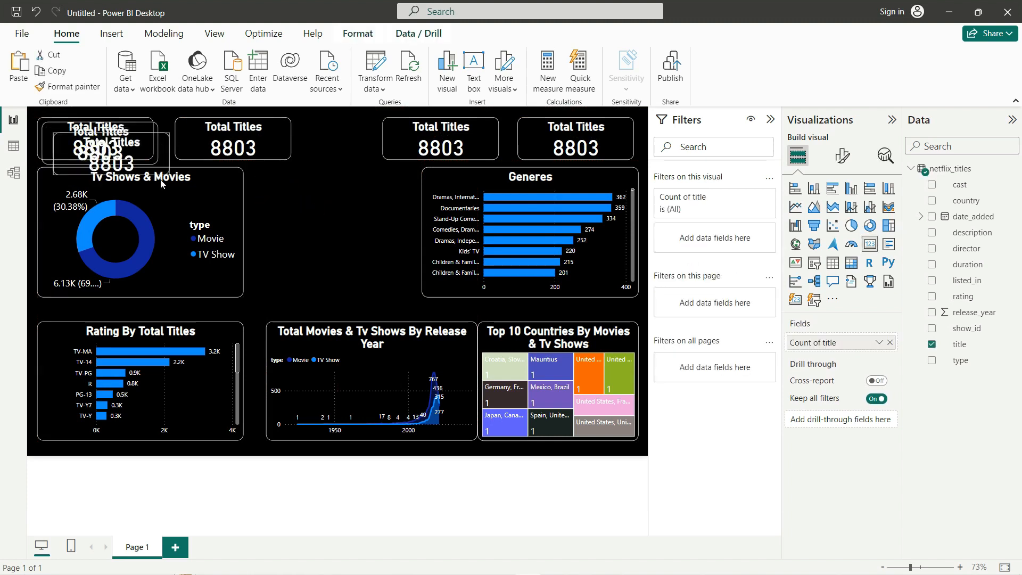
drag(161, 182, 385, 308)
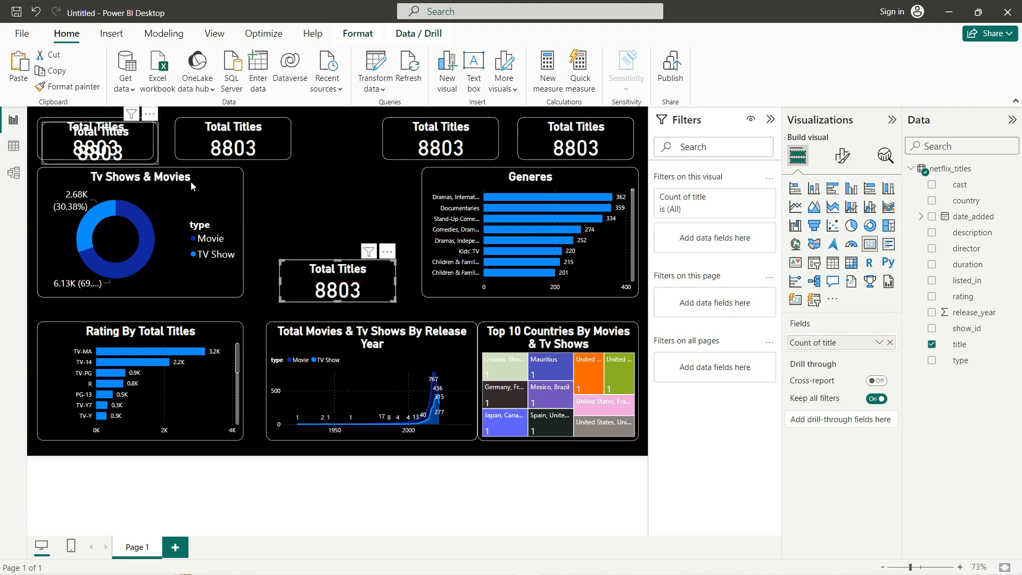
drag(114, 143, 355, 213)
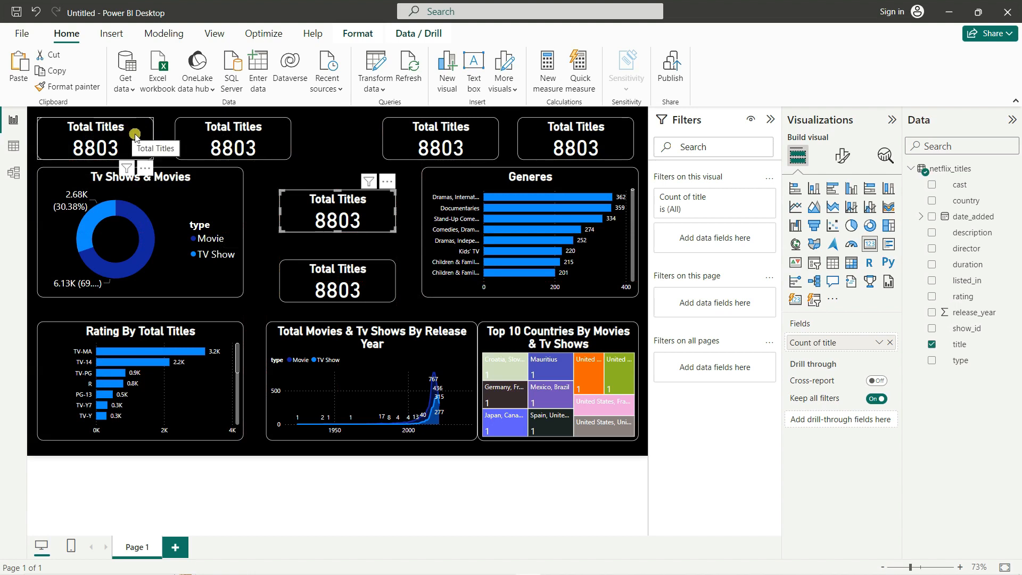
Step: Replace the field of the second card in the top row with the distinct count of rating
click(209, 134)
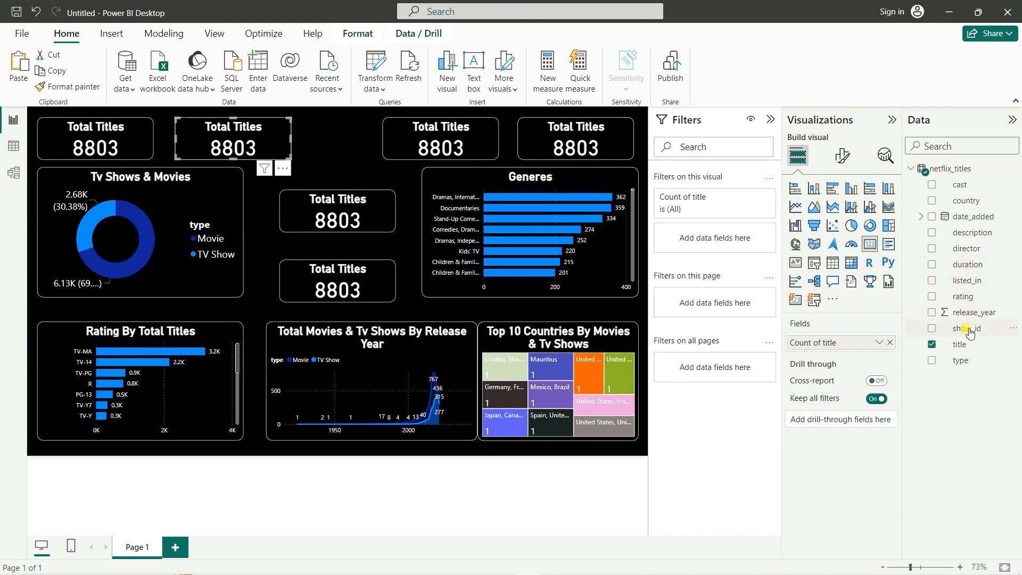
drag(970, 300, 873, 346)
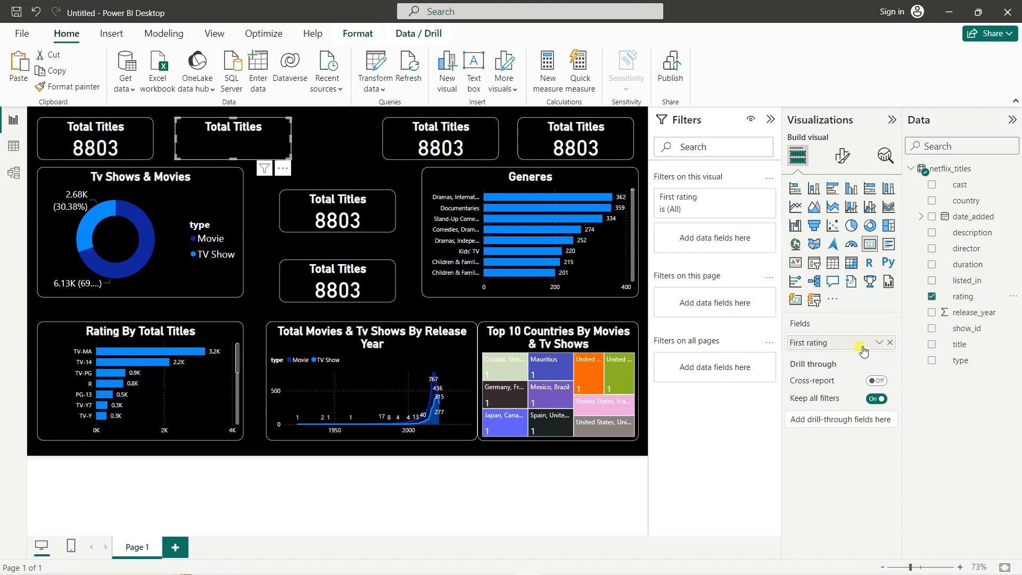
click(879, 343)
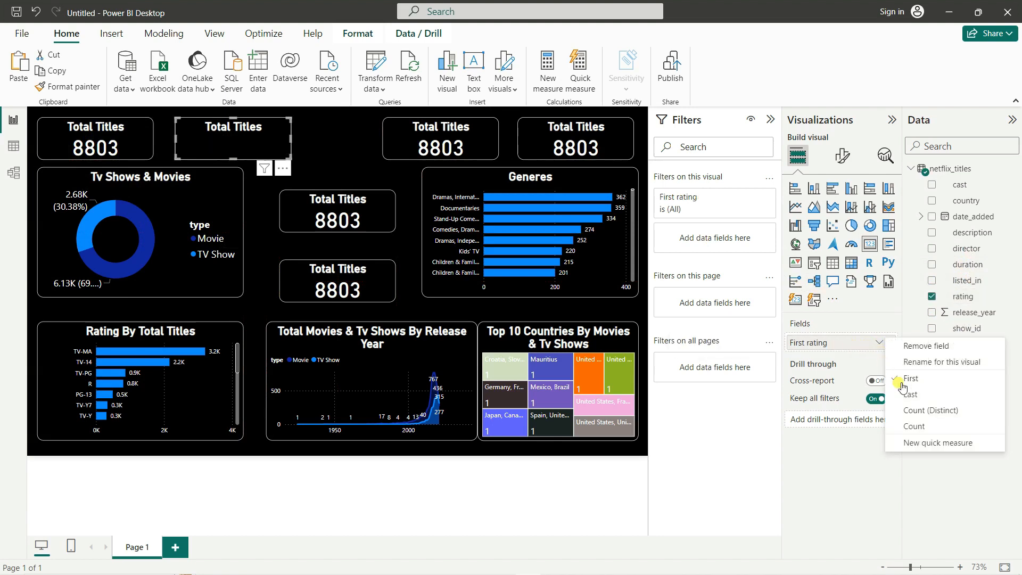
click(914, 414)
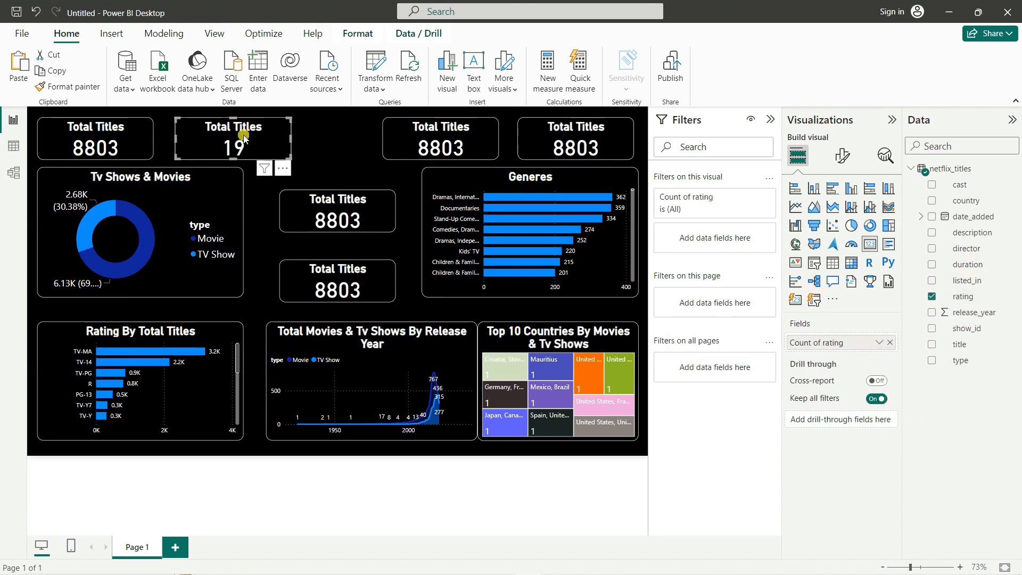
Step: Change the title of the second card in the top row to Total Rating
click(842, 156)
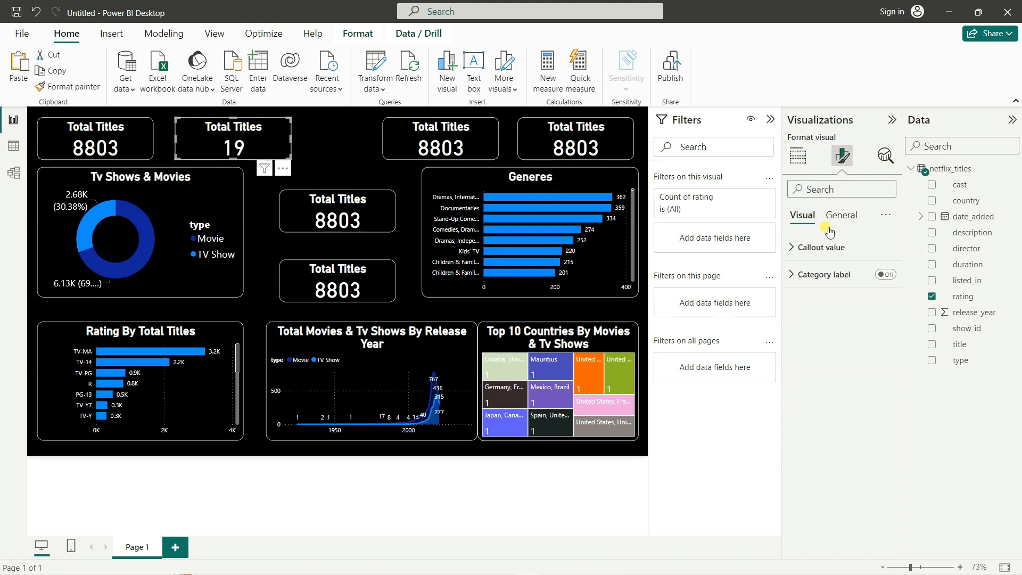
click(840, 215)
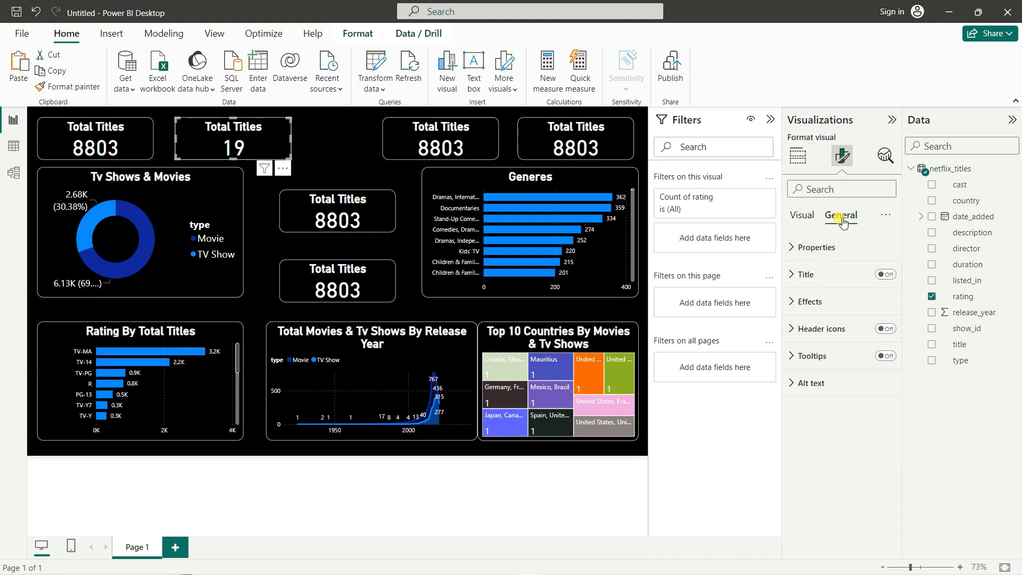
click(806, 275)
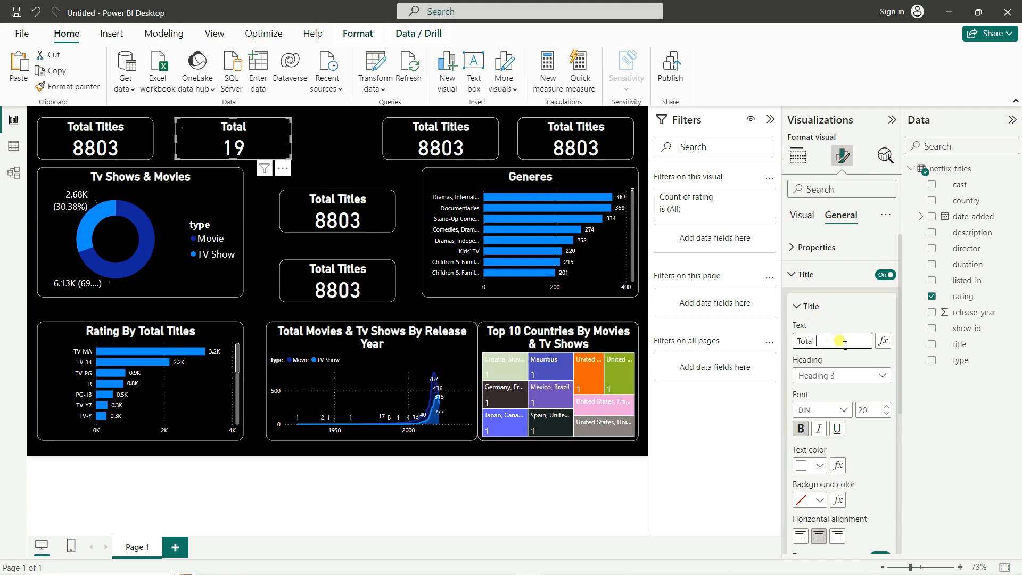
text(ting)
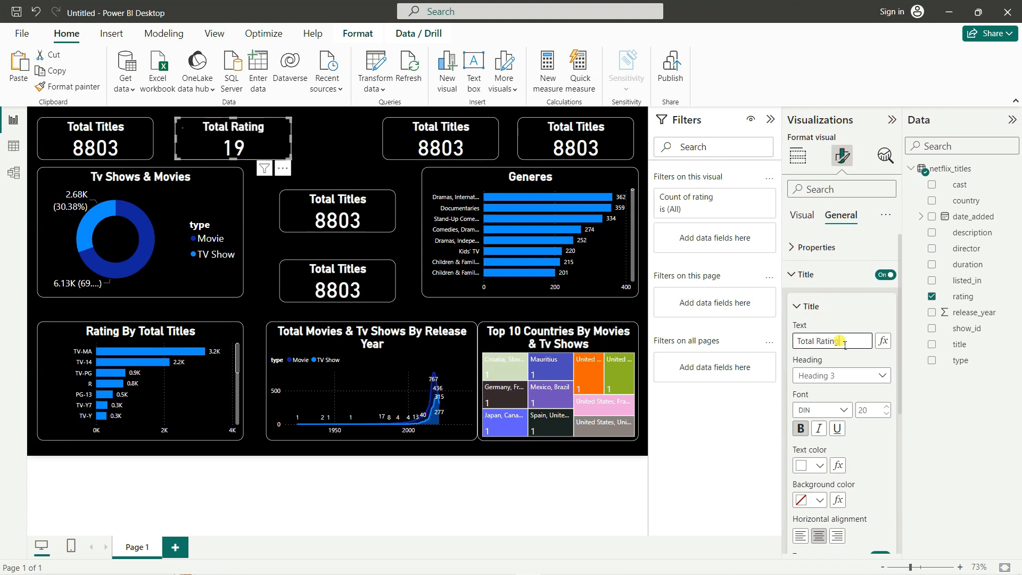
Step: Retitle the third card in the top row Total Generes and replace its field with the distinct count of listed_in
click(406, 128)
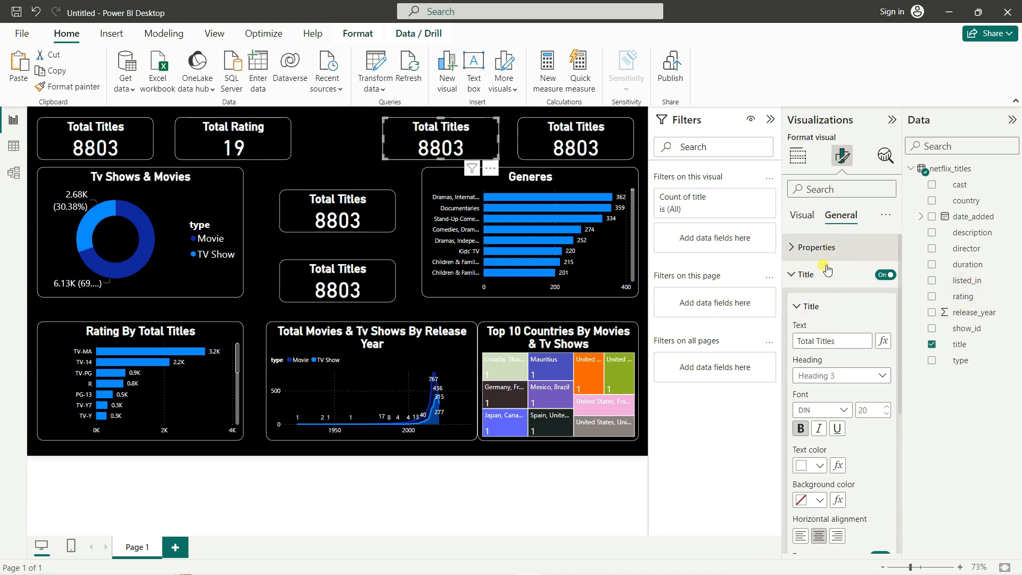
click(848, 341)
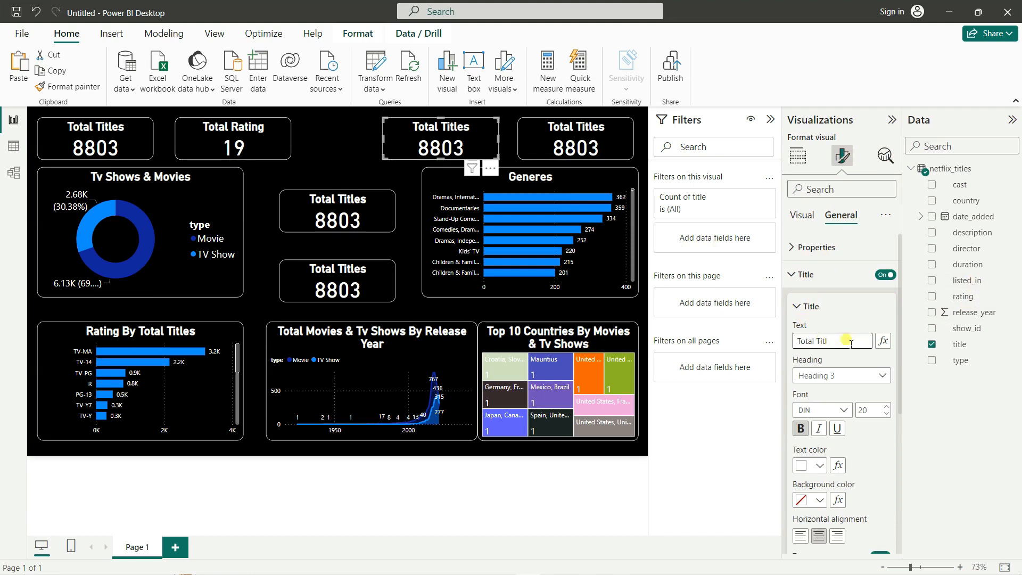
text(Generes)
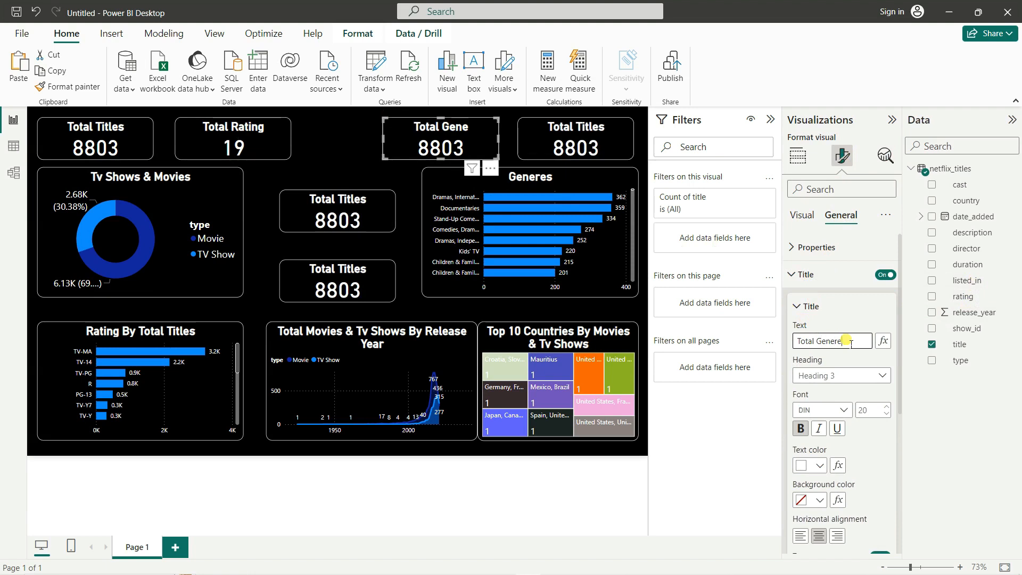
click(803, 217)
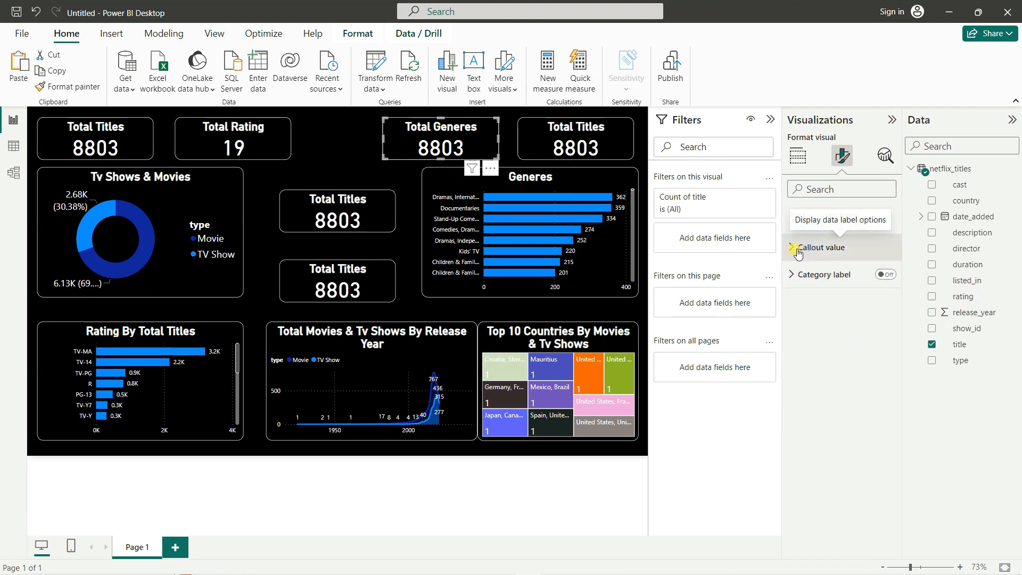
click(797, 160)
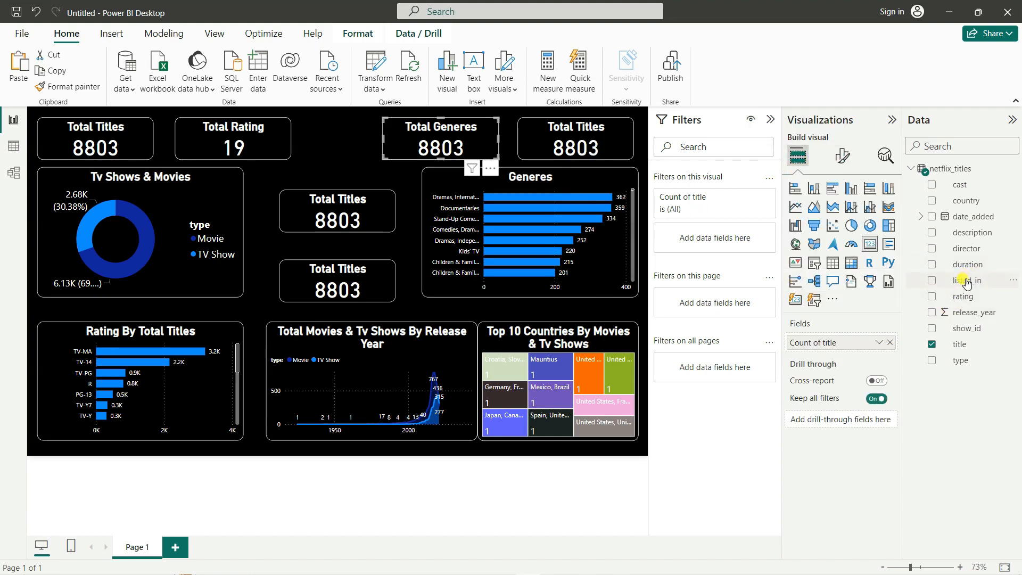
drag(967, 282, 847, 345)
click(879, 342)
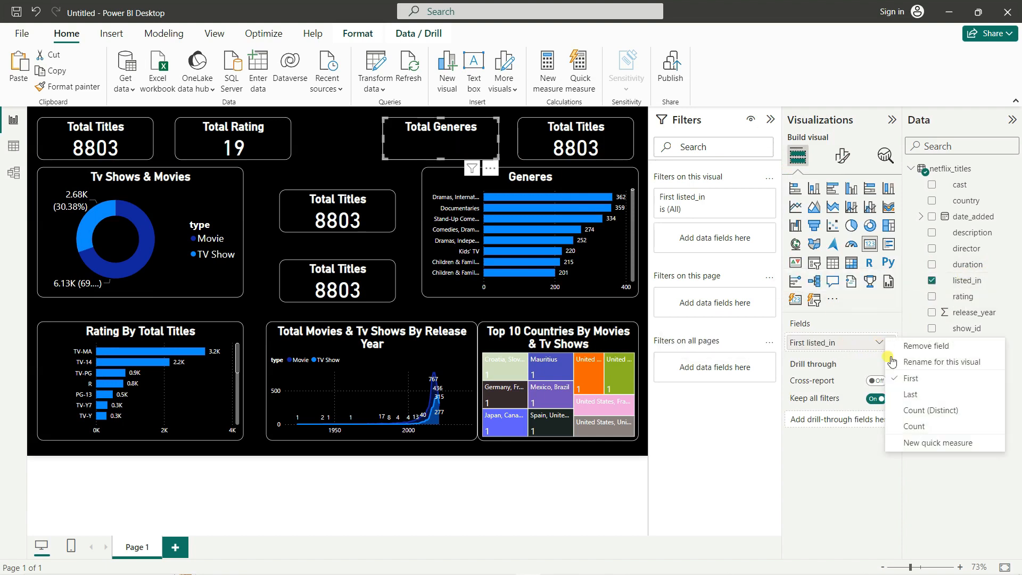
click(905, 412)
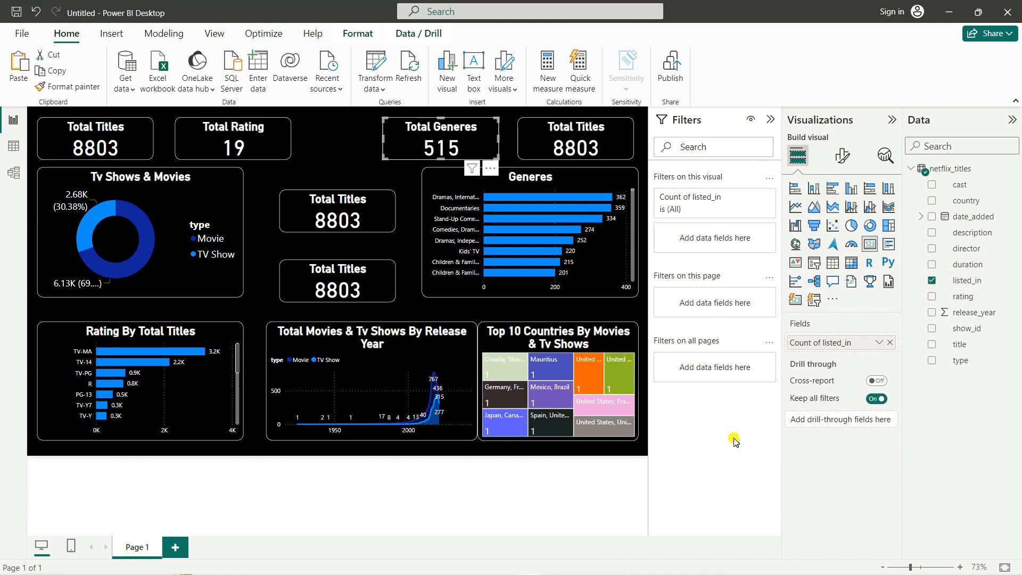
Step: Replace the field of the fourth top-row card with the distinct count of country and retitle it Total Location
click(576, 125)
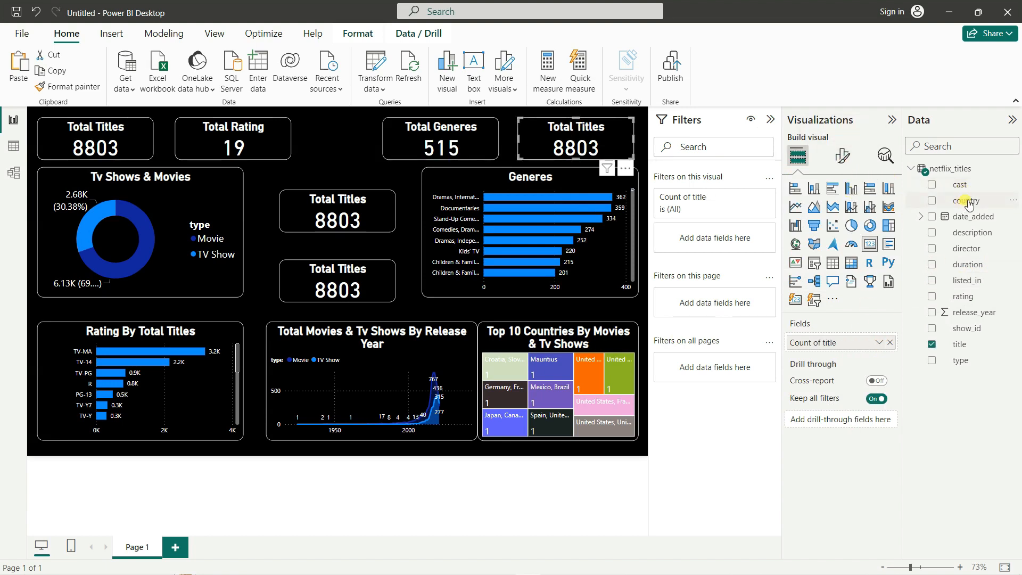
drag(964, 201, 867, 347)
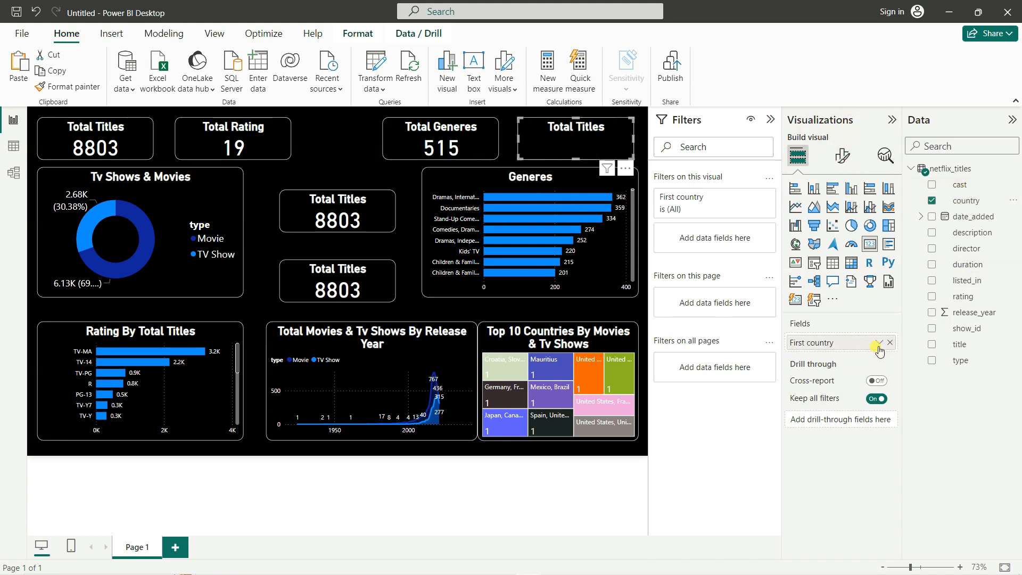
click(879, 343)
click(930, 410)
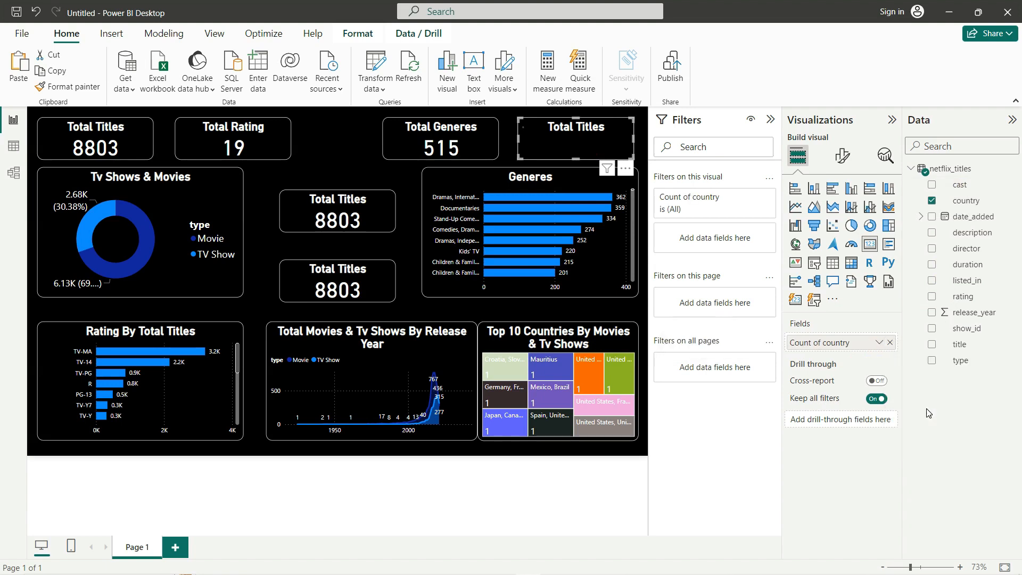
click(843, 156)
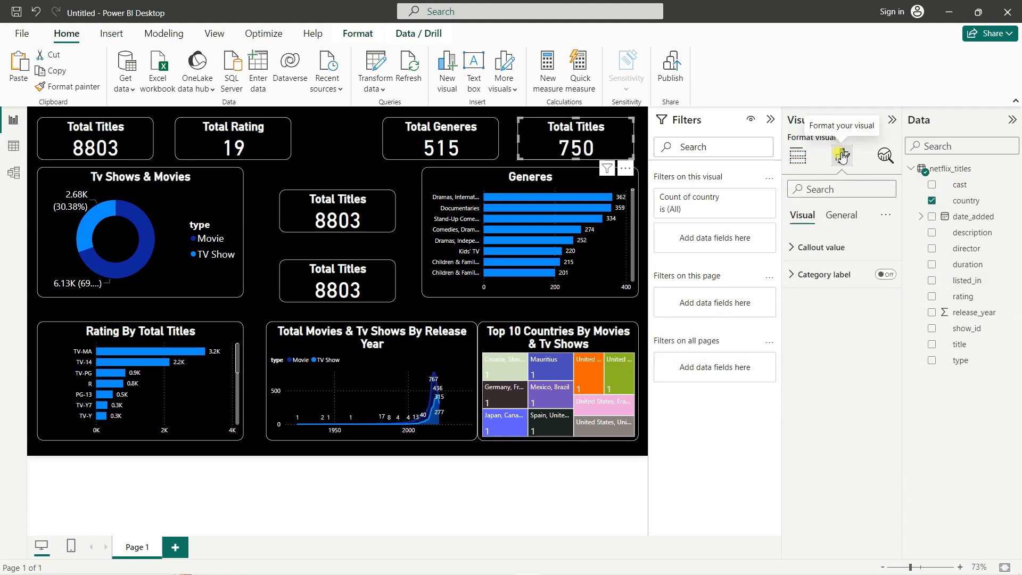
click(841, 217)
click(831, 275)
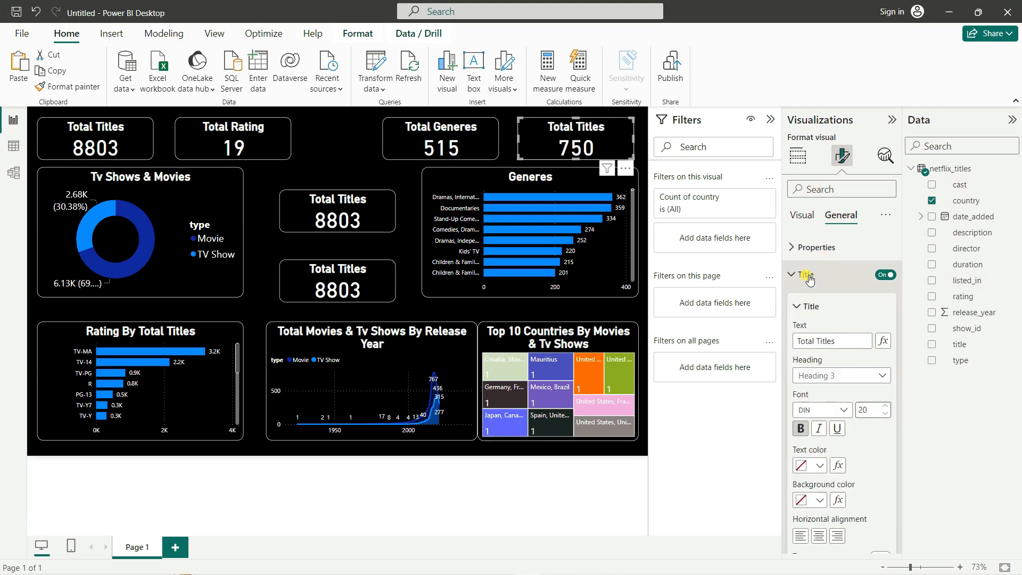
click(846, 338)
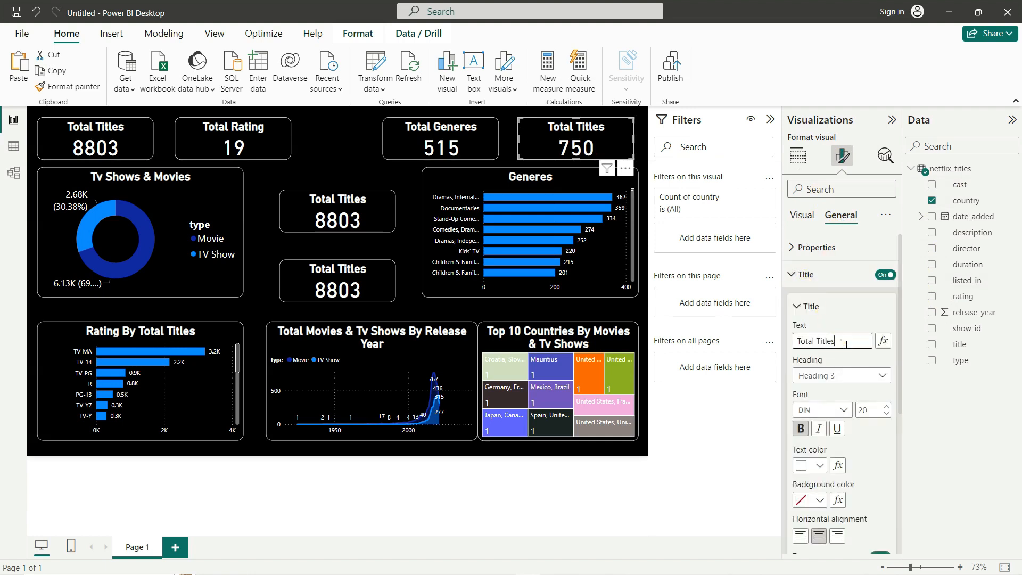
text(Location)
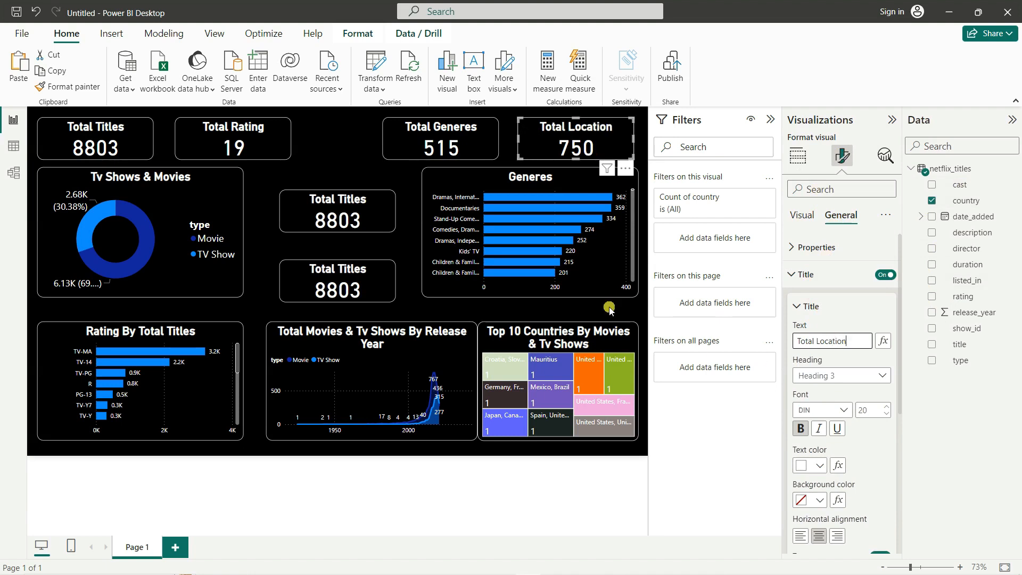
Step: Retitle the two stacked middle cards: Start Year for the upper one and End Year for the lower one
click(354, 213)
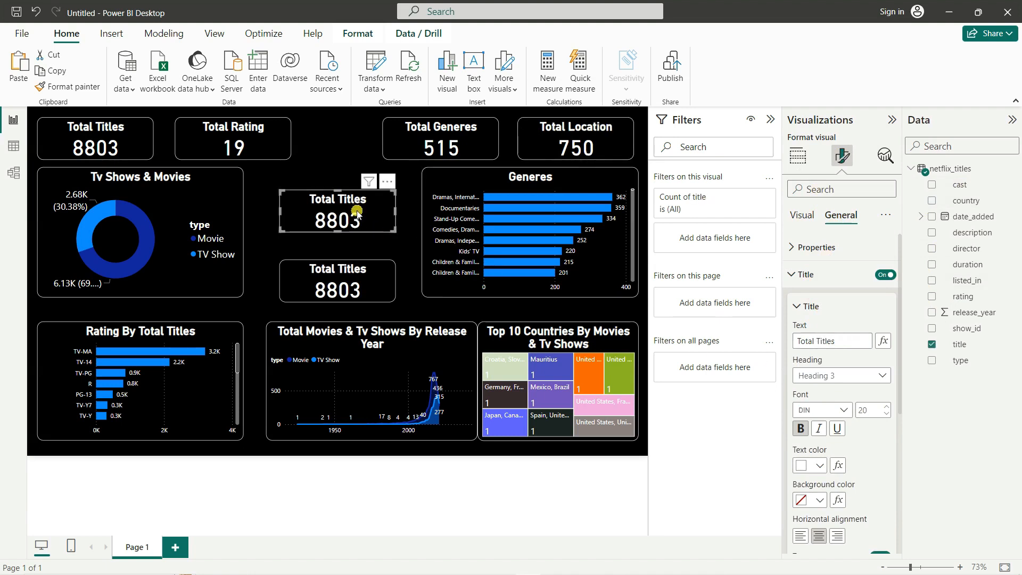
drag(843, 342, 802, 347)
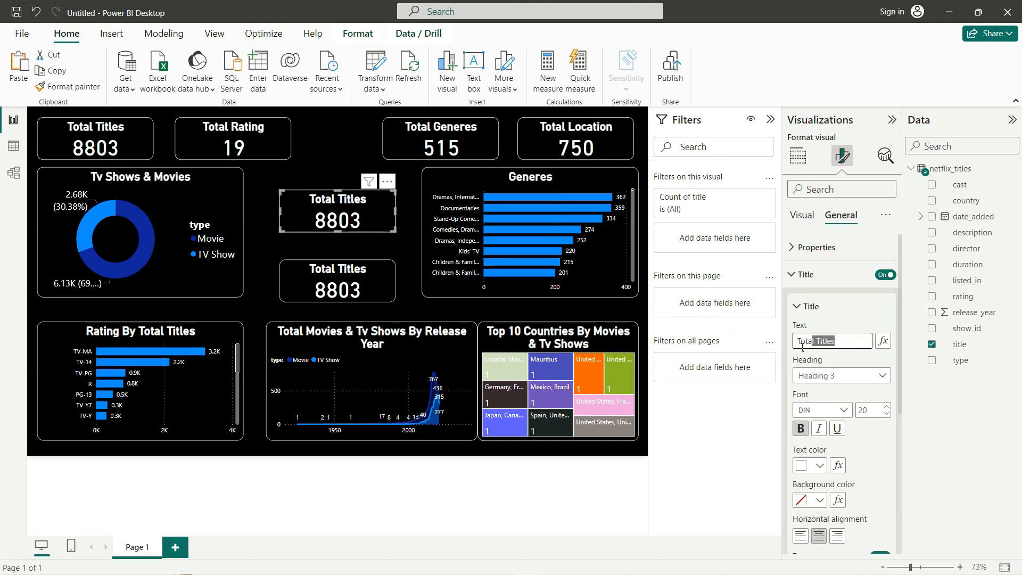
text(Start Year)
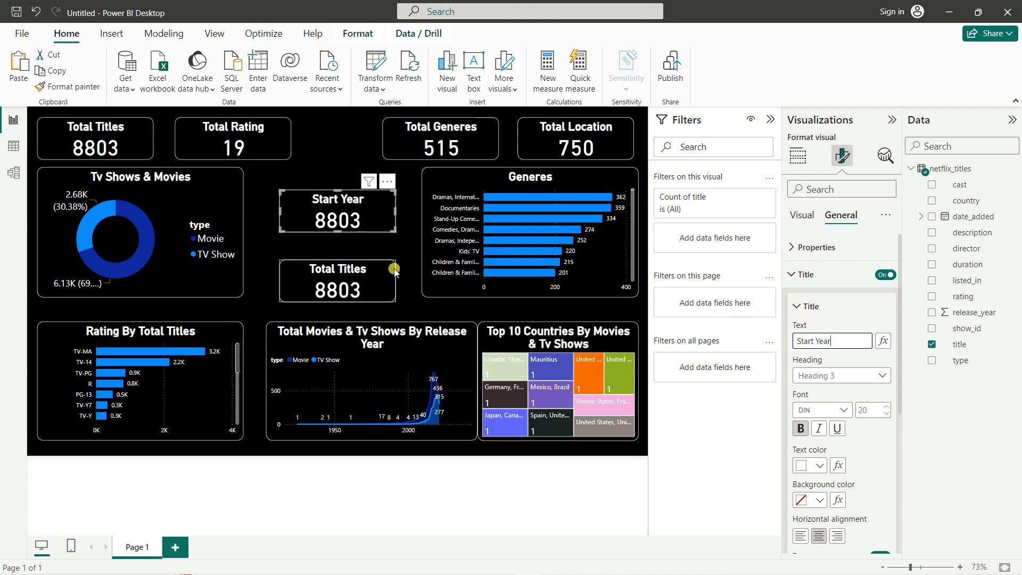
click(368, 277)
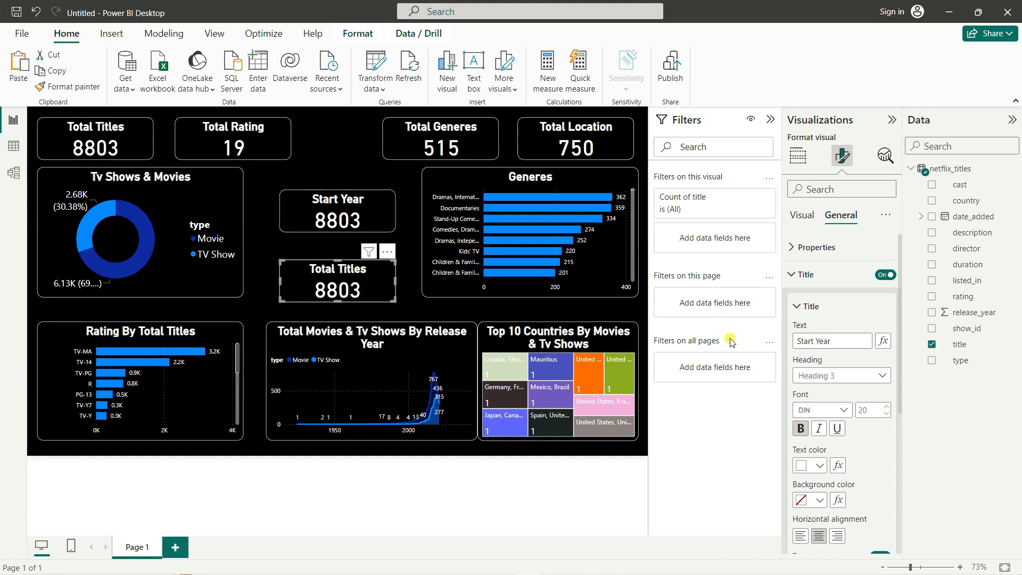
drag(852, 341, 779, 341)
text(E)
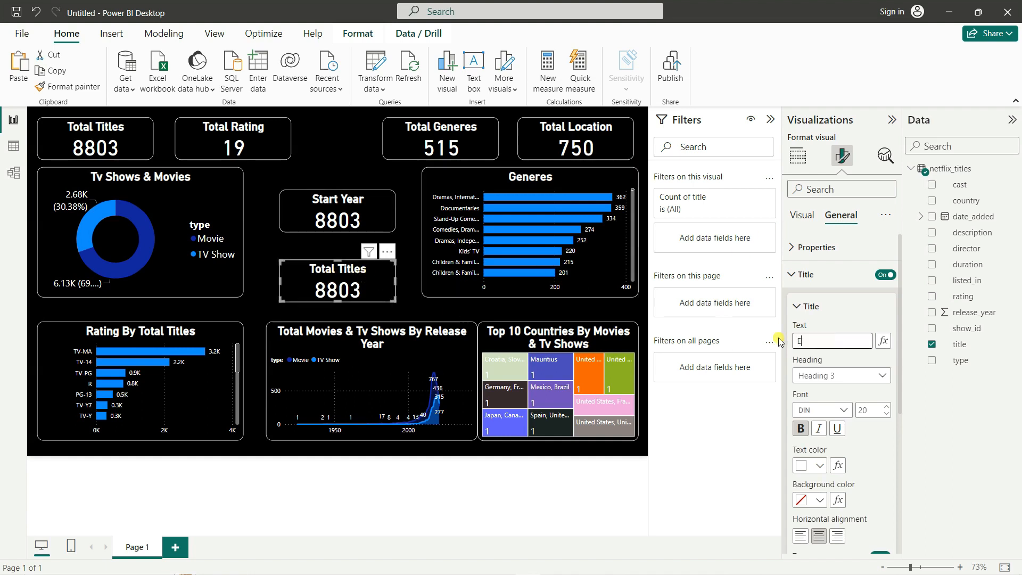
text(nd Year)
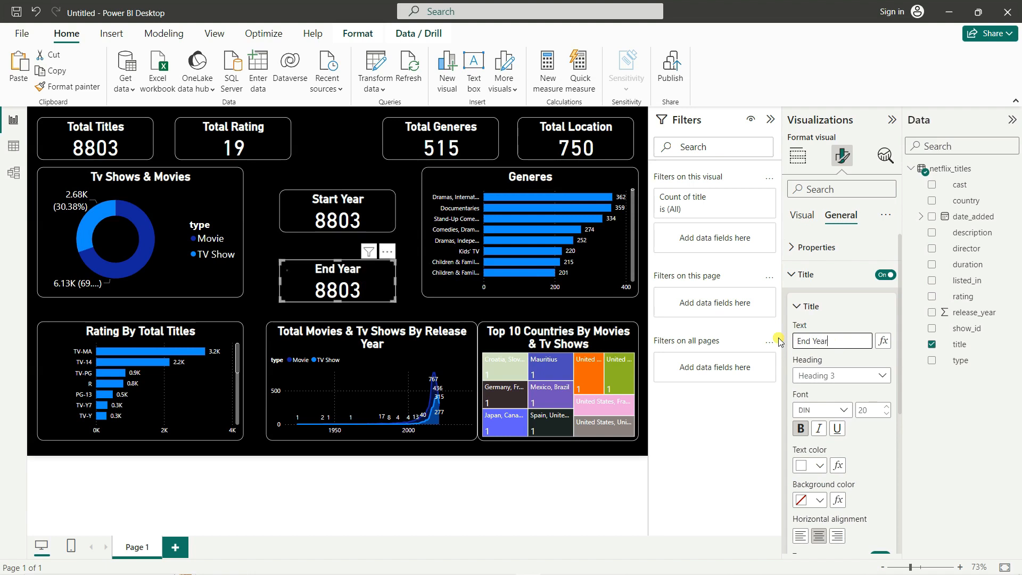
Step: Replace the field of the End Year card with the maximum of release_year
click(803, 218)
click(809, 157)
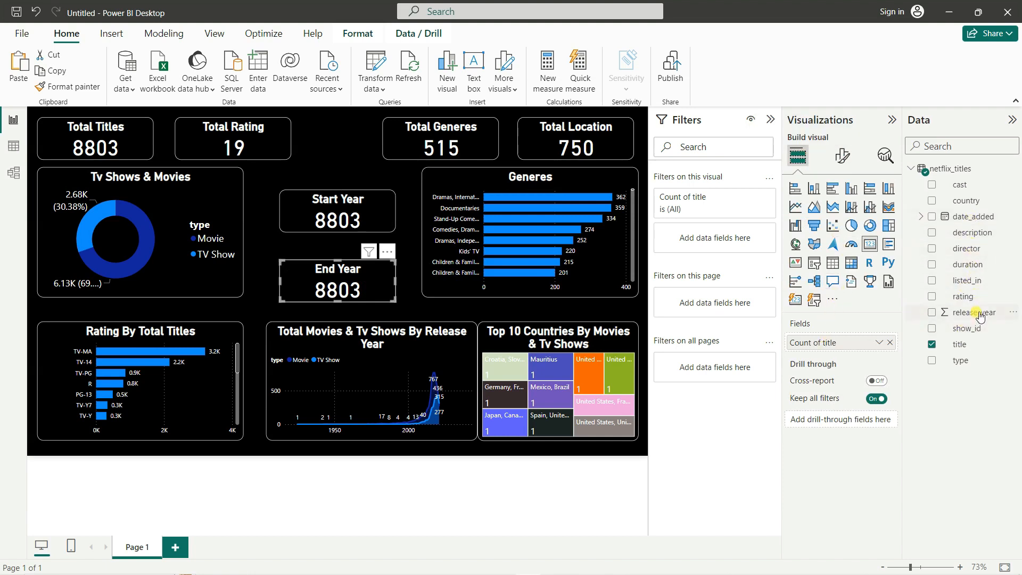
drag(980, 315, 841, 343)
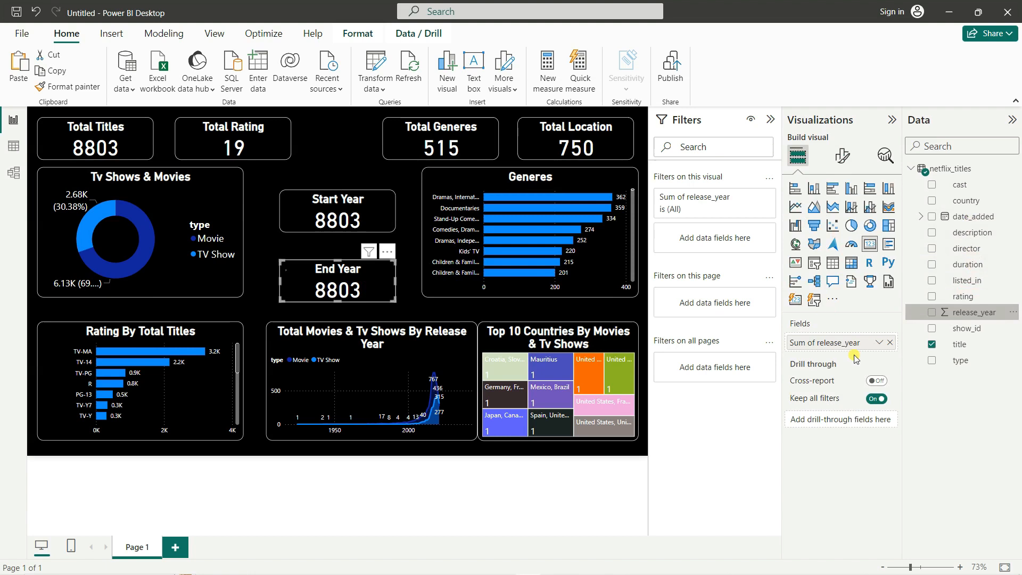
click(880, 343)
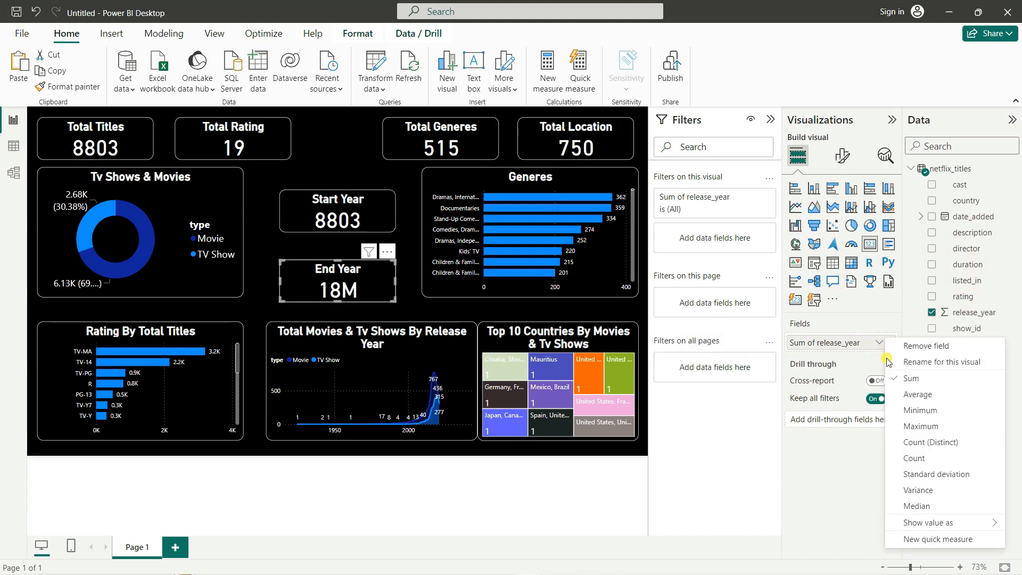
click(923, 426)
Step: Replace the field of the Start Year card with the minimum of release_year
click(375, 216)
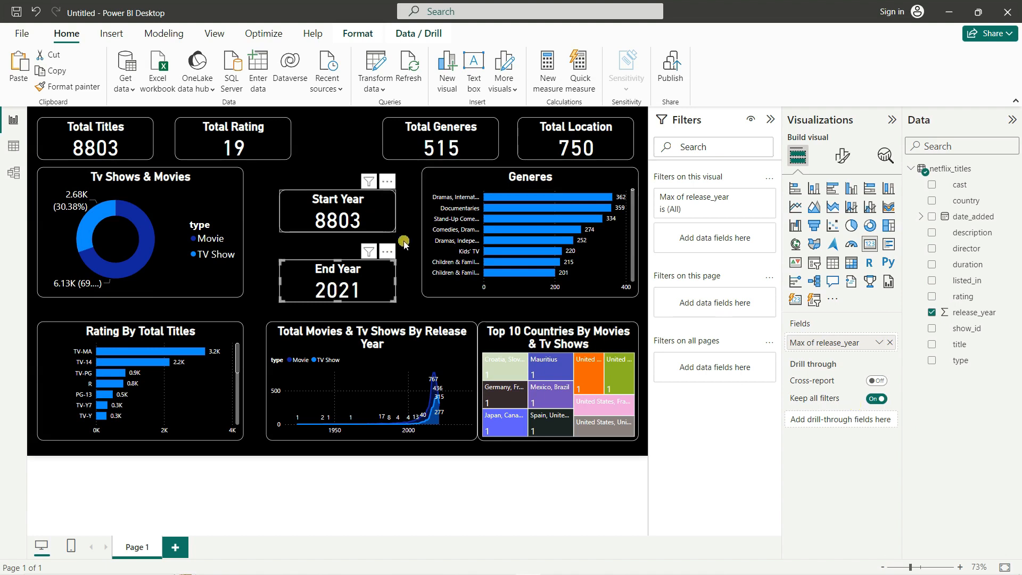
drag(963, 313, 848, 344)
click(879, 343)
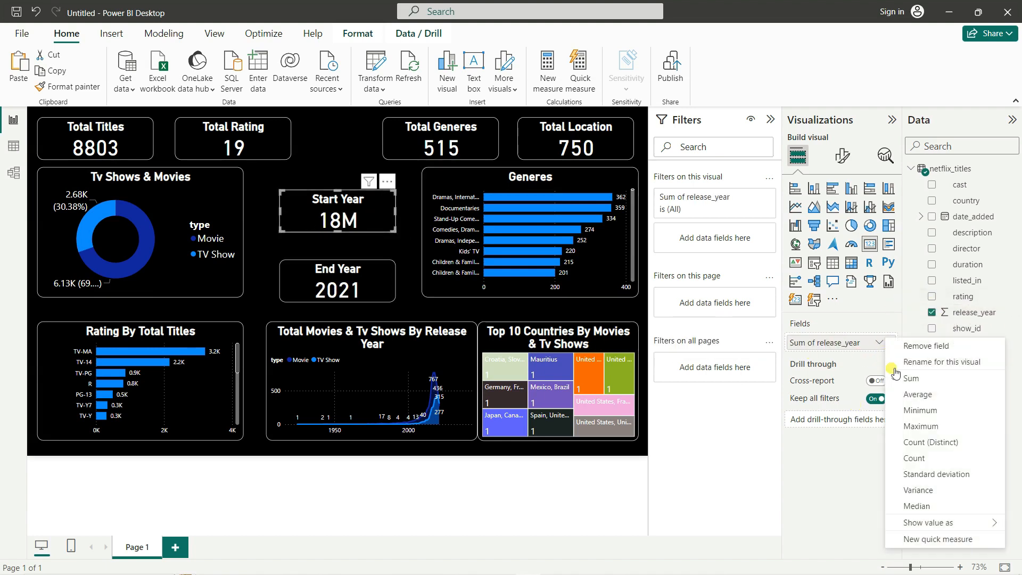
click(920, 411)
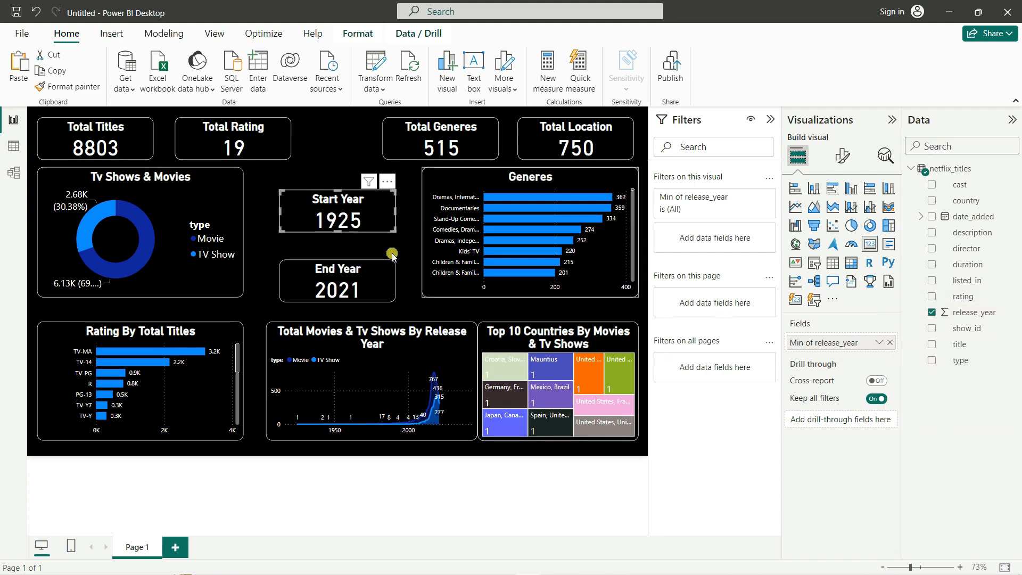
Step: Move the End Year and Start Year cards down to free space above them for a picture
click(329, 156)
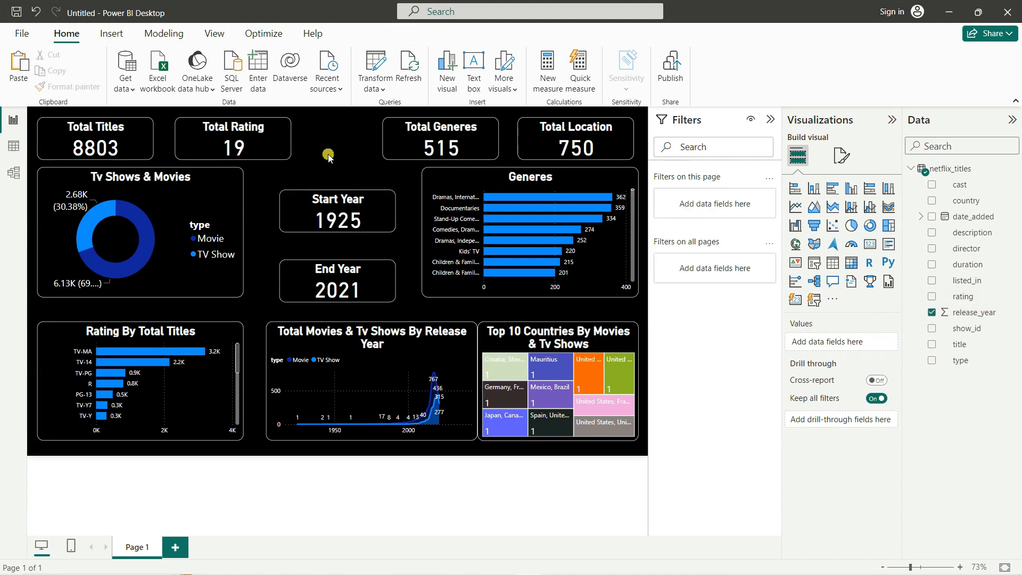
drag(325, 265, 328, 286)
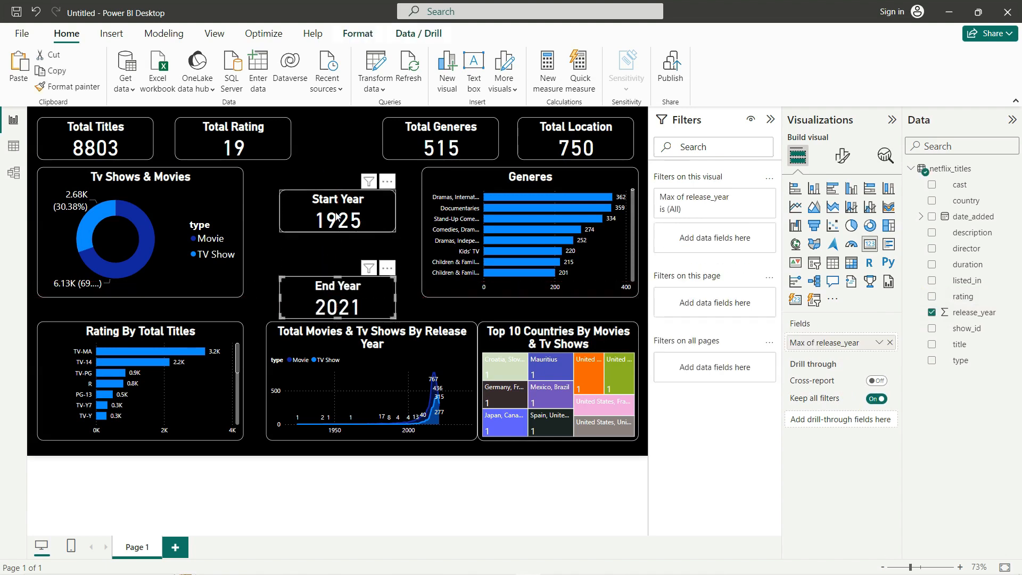
drag(338, 227, 339, 249)
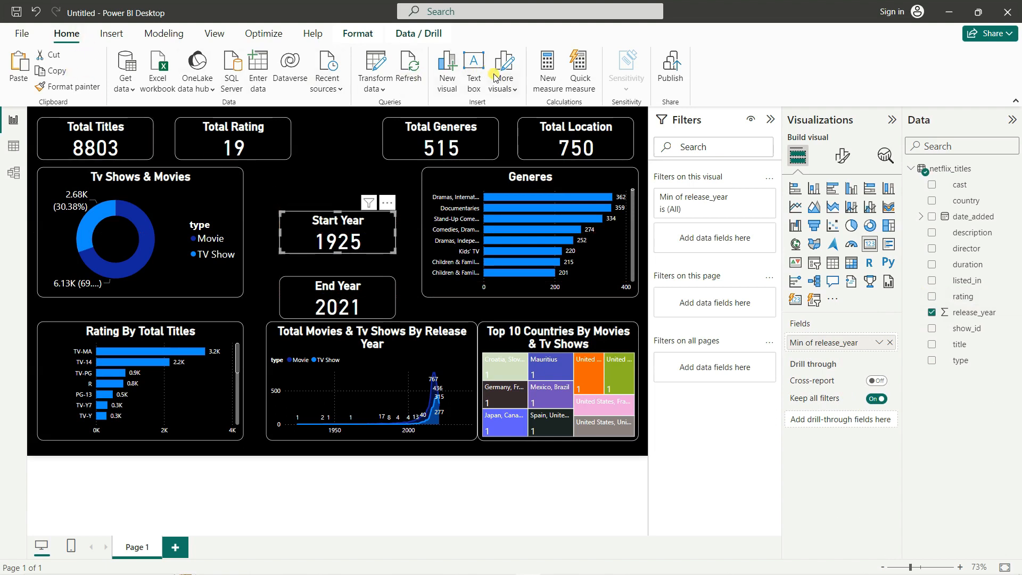
Step: Insert the NETFLIX.png image and position it between the Total Rating and Total Generes cards, above the Start Year card
click(107, 34)
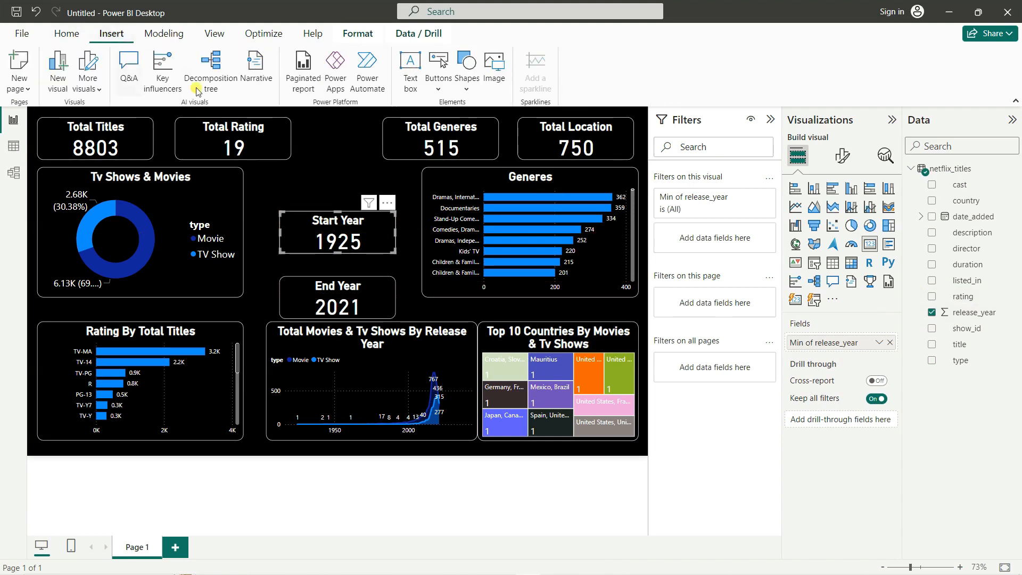
click(490, 73)
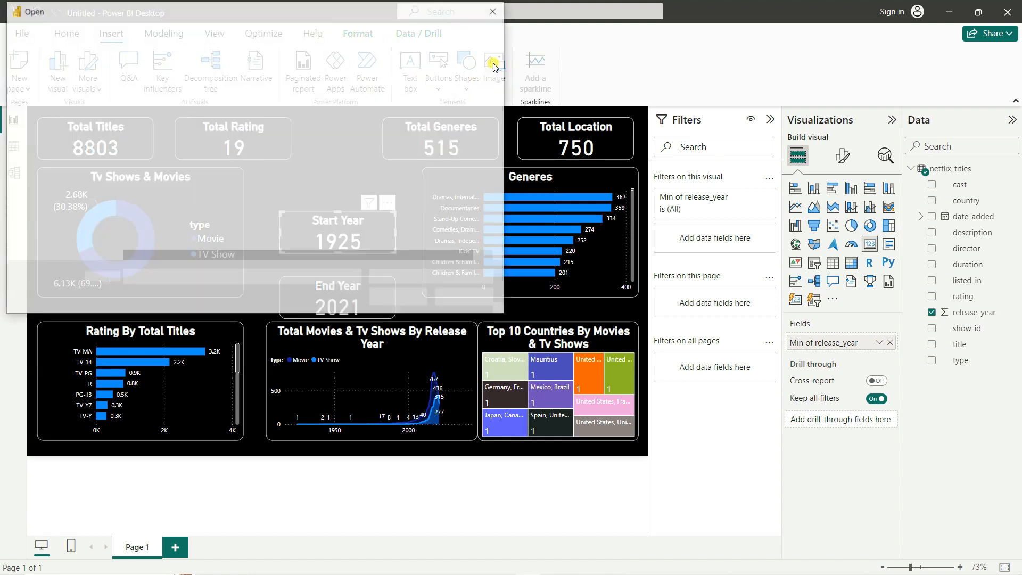
click(154, 110)
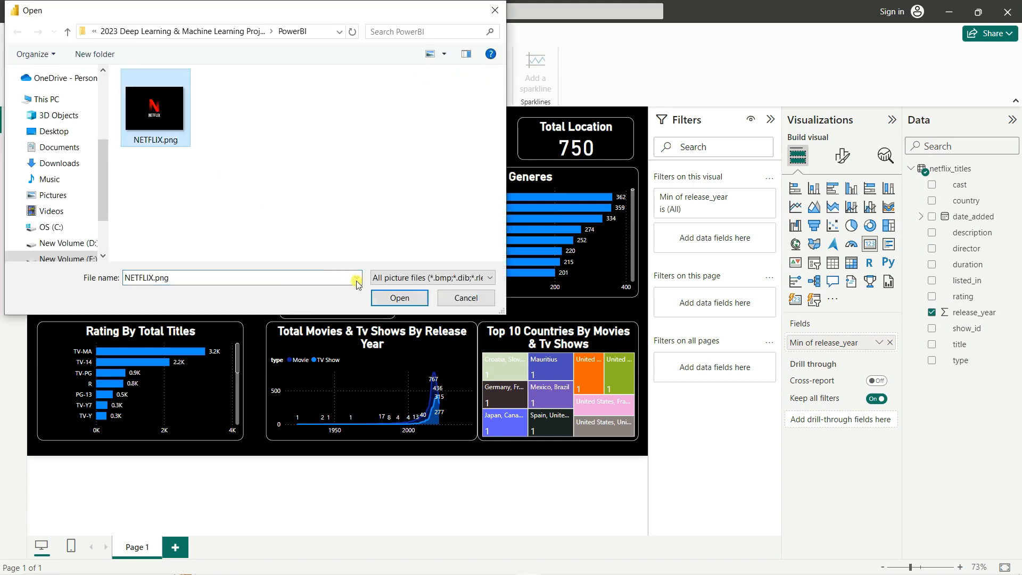
click(400, 297)
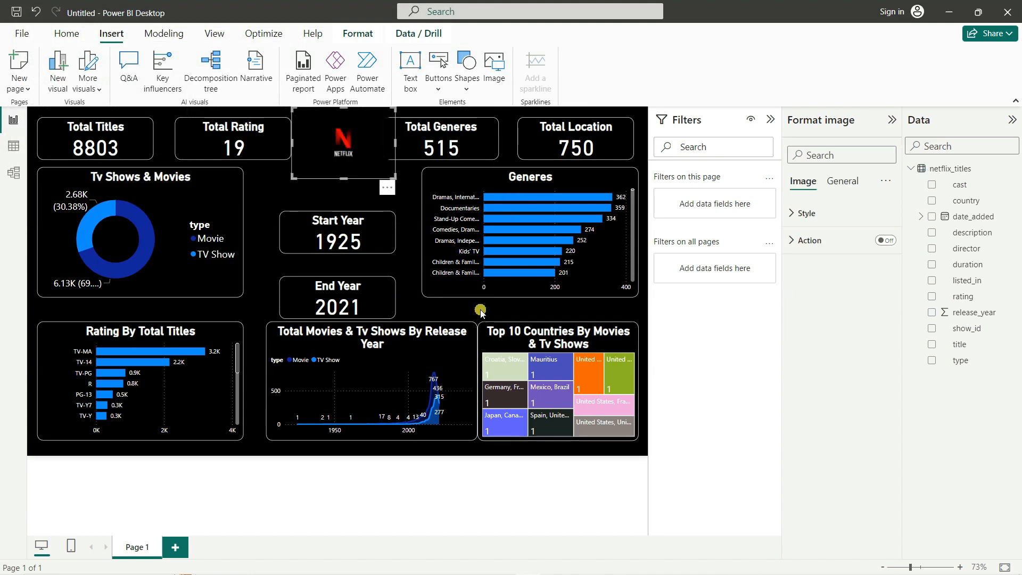
drag(351, 148, 351, 172)
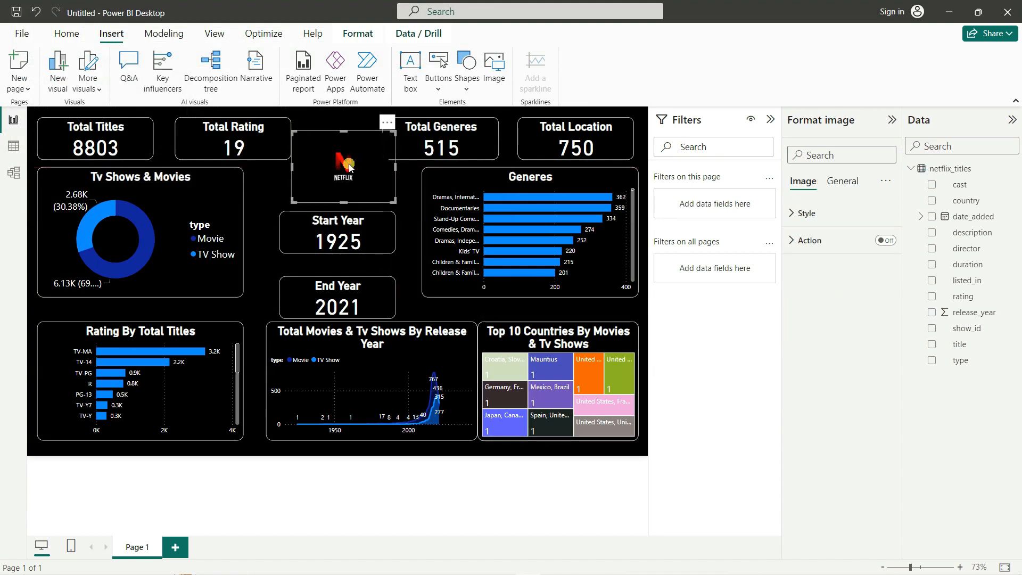
Step: Move the three bottom-row charts down to the page's lower edge, close their gaps, and widen the Top 10 Countries treemap to align with the Generes chart
click(89, 148)
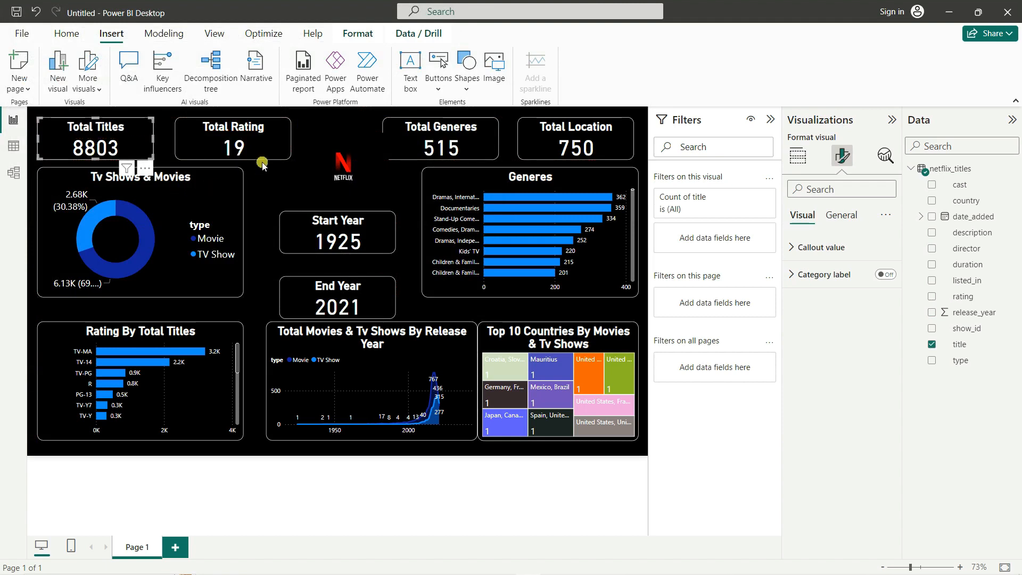
drag(193, 341, 169, 363)
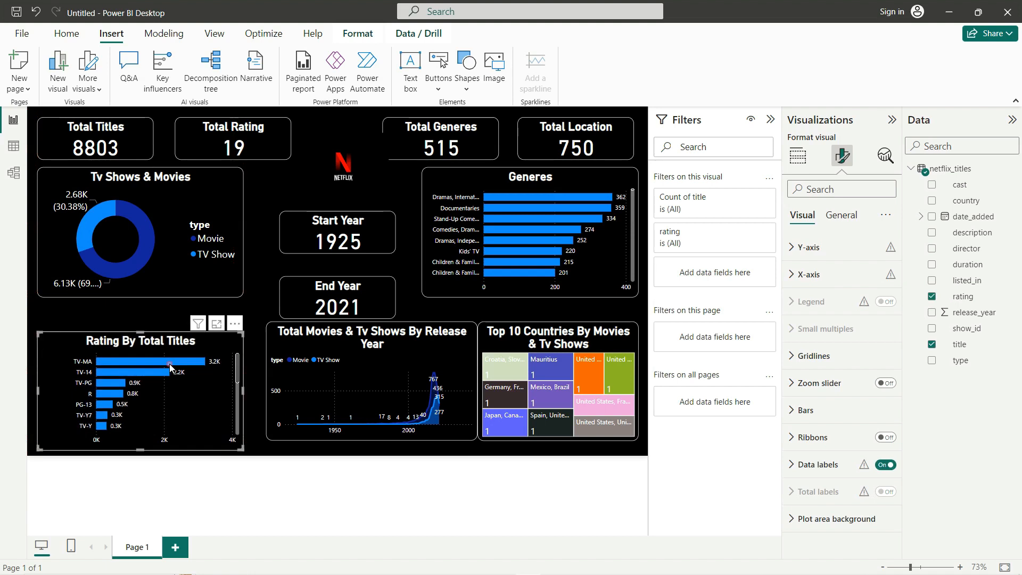
click(348, 357)
drag(376, 346, 361, 354)
drag(515, 369, 512, 379)
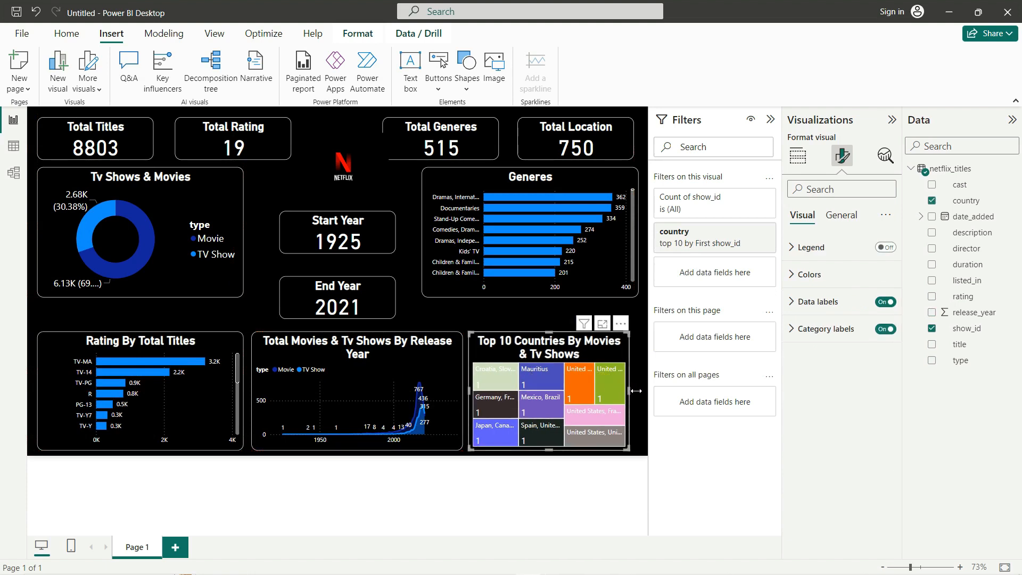
drag(636, 392, 633, 387)
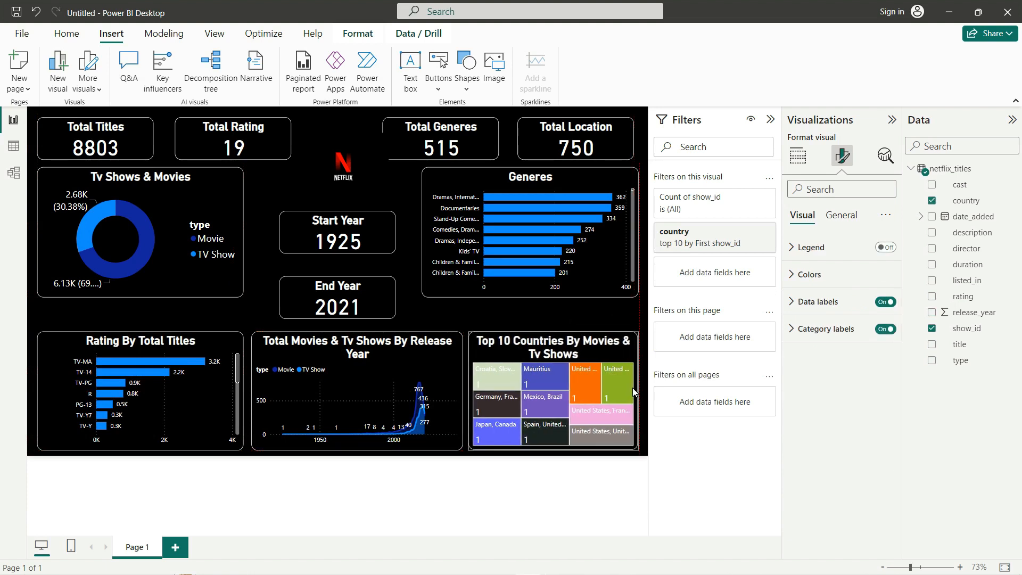
Step: Move the Generes and Tv Shows & Movies charts, the two year cards and the Netflix image closer to the bottom row of charts
drag(470, 235, 470, 258)
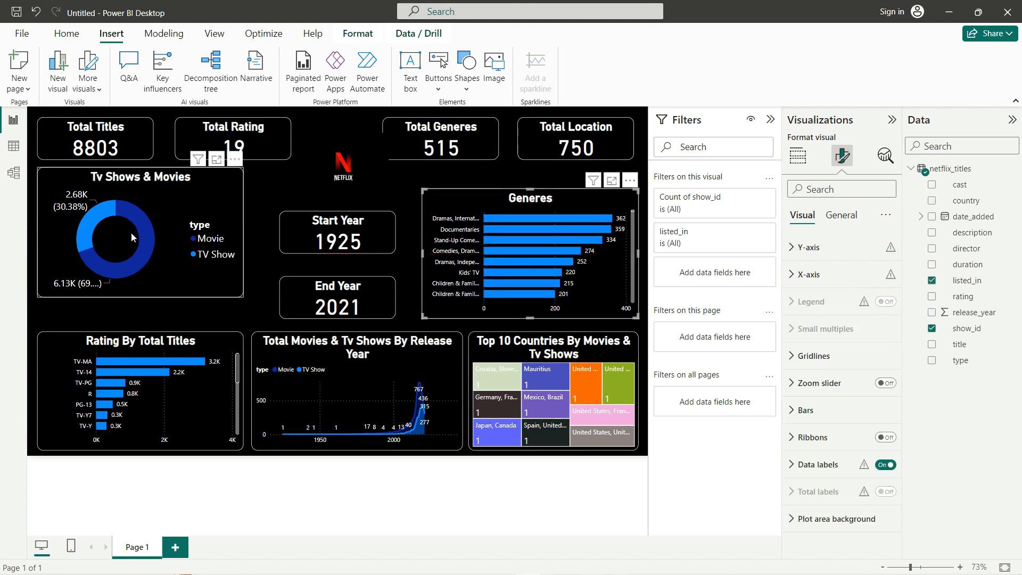
drag(131, 232, 130, 257)
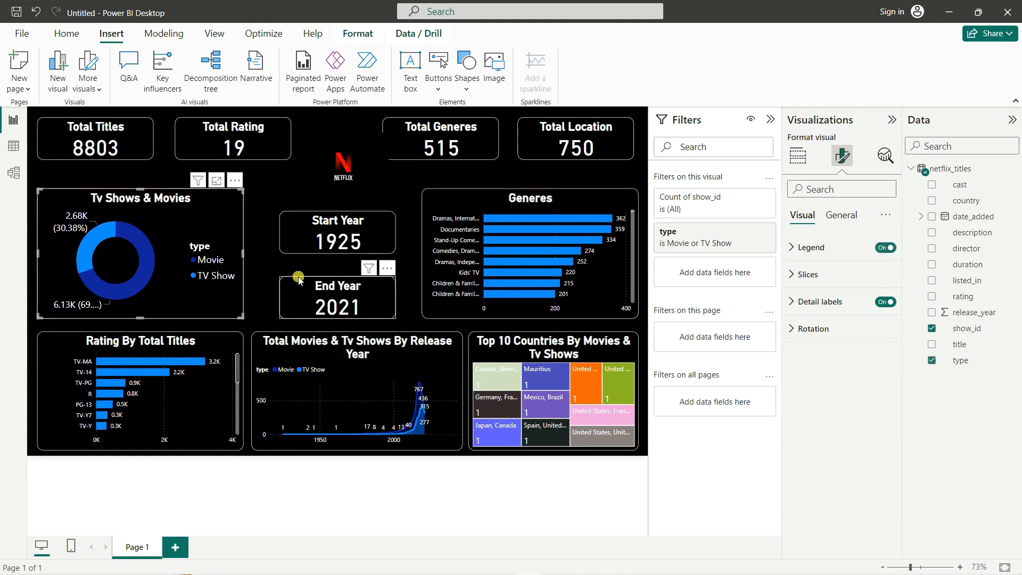
drag(305, 291, 315, 292)
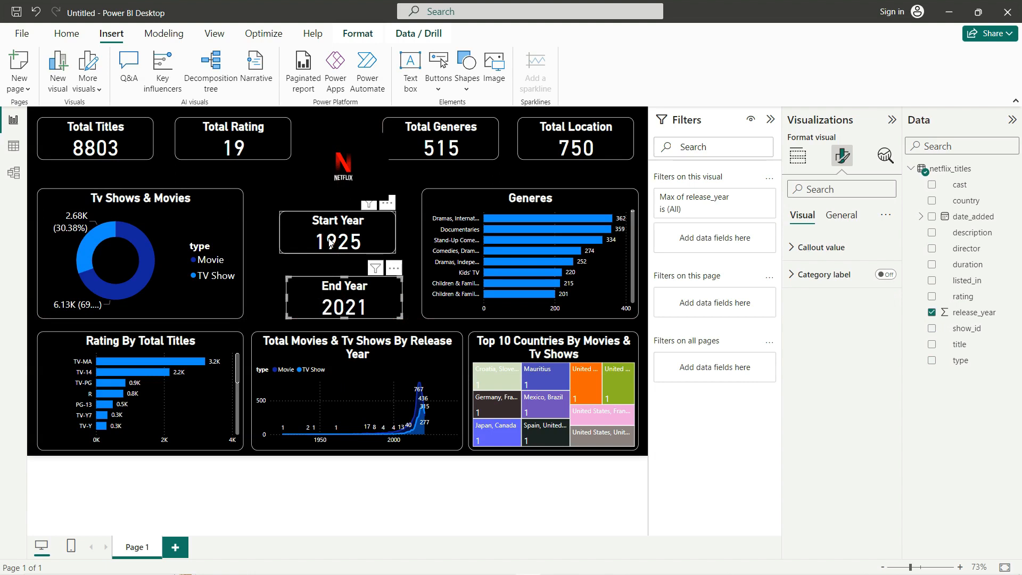
drag(330, 242, 337, 255)
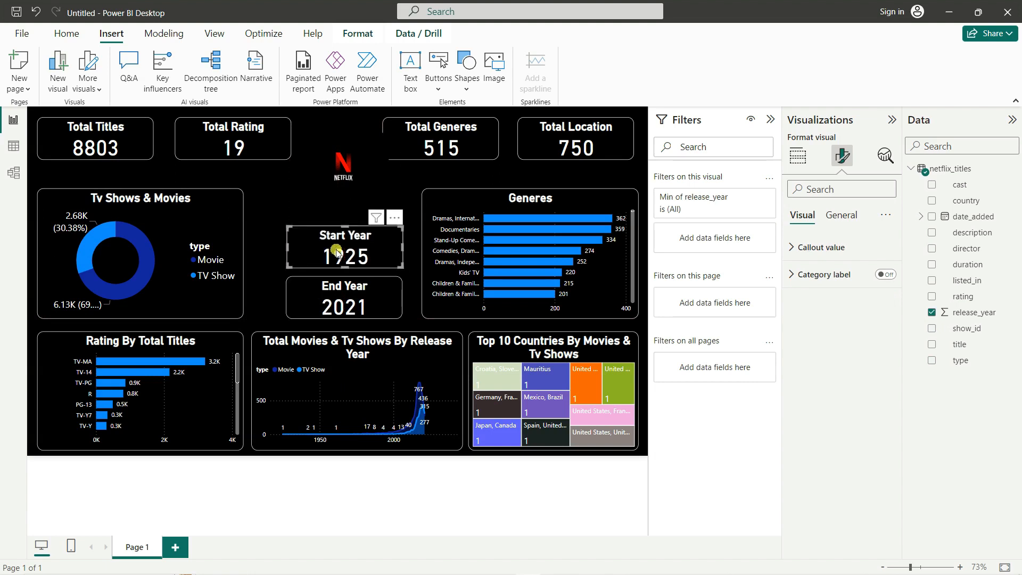
drag(338, 193, 339, 214)
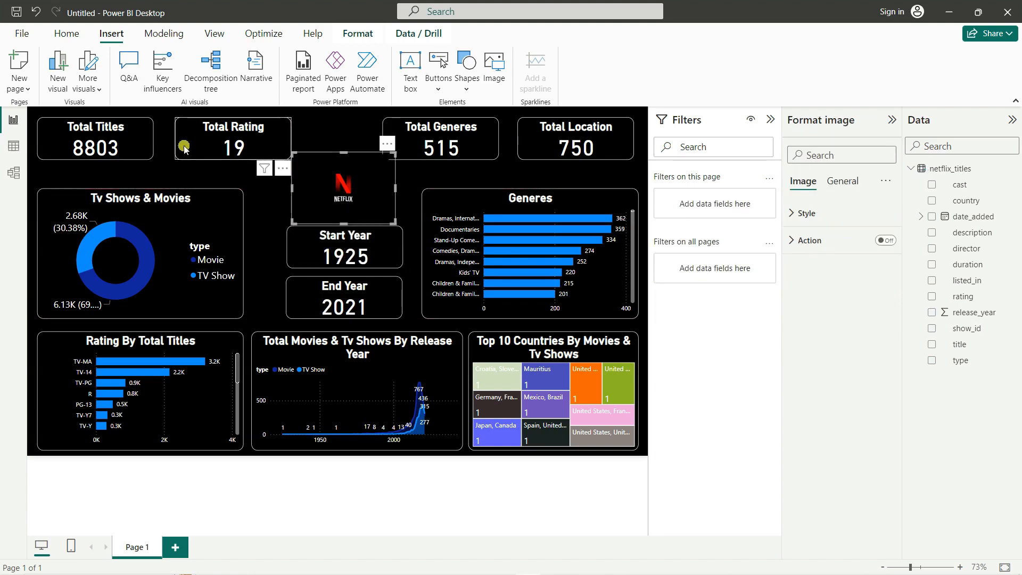
Step: Lower the four top KPI cards into one aligned row and narrow the Total Titles, Total Rating and Total Generes cards
drag(114, 141, 140, 153)
drag(223, 139, 201, 141)
drag(272, 154, 260, 154)
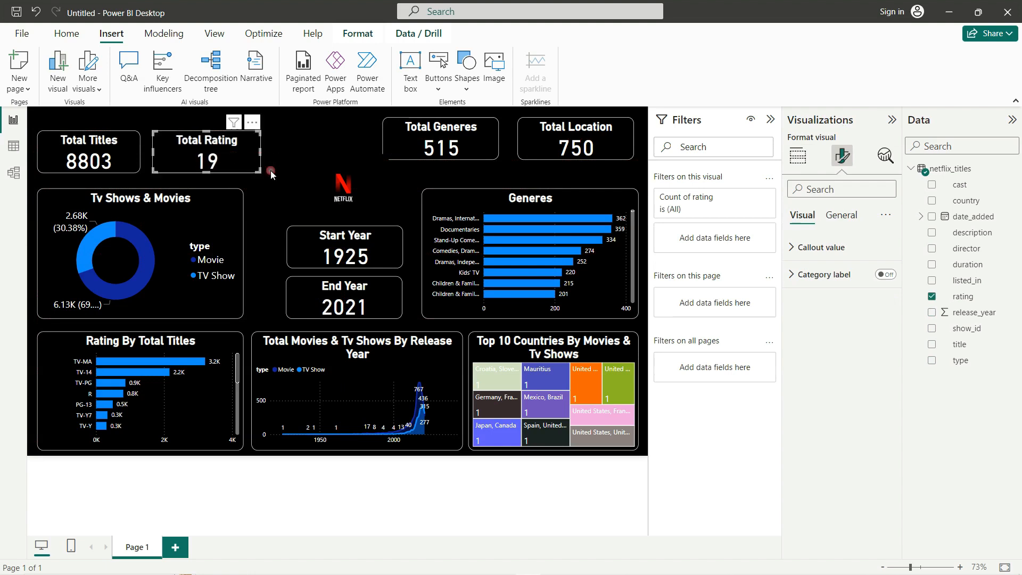
drag(436, 131, 440, 151)
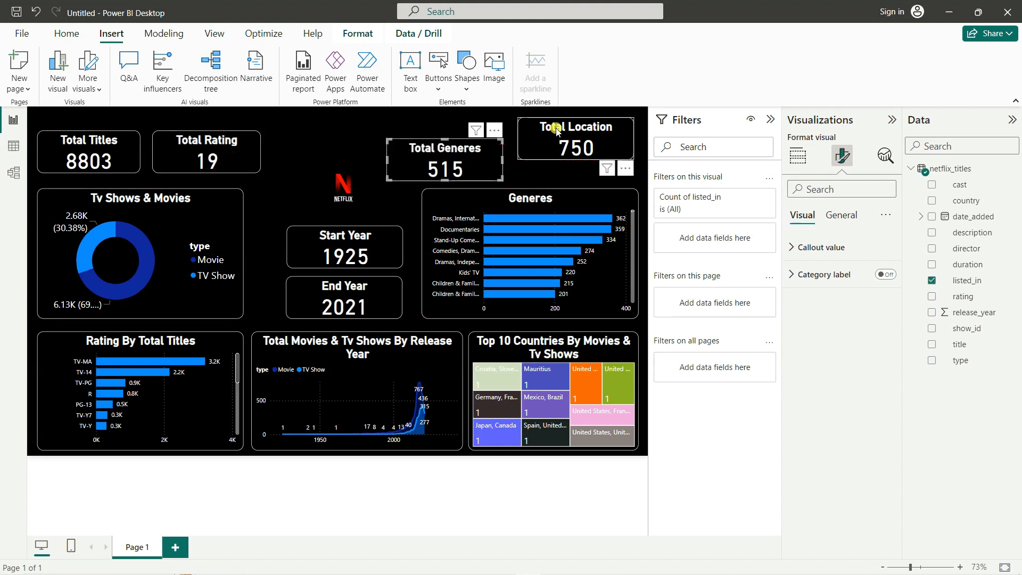
drag(555, 132, 559, 153)
click(436, 160)
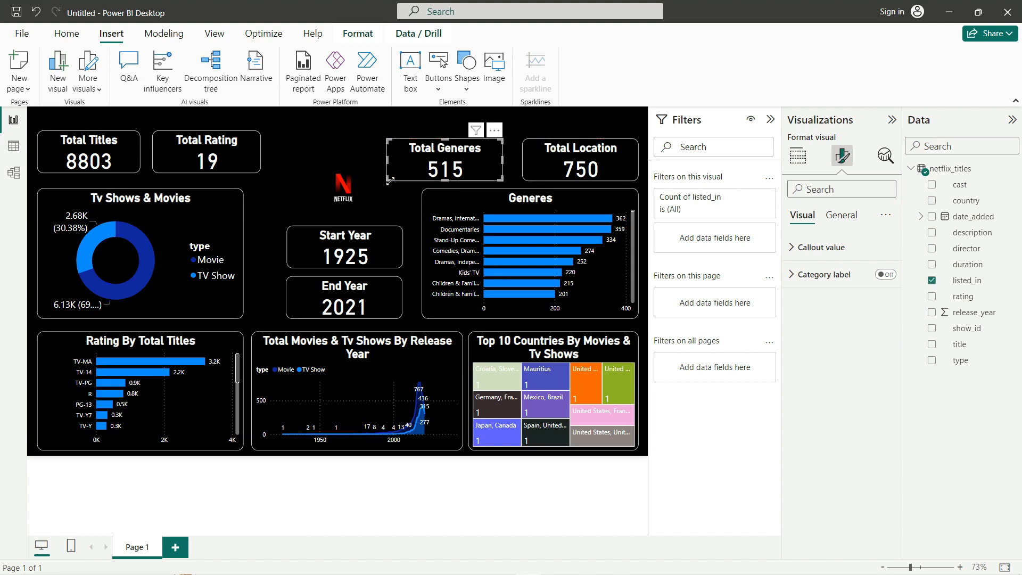
drag(390, 182, 438, 149)
drag(544, 152, 544, 149)
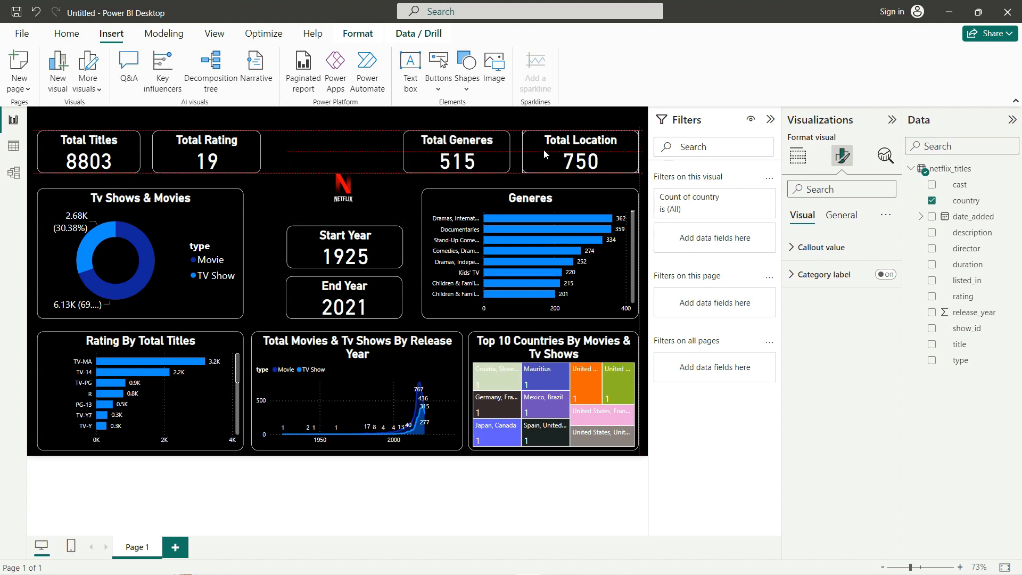
Step: Enlarge the Netflix image between the top KPI cards and center it with the Start Year and End Year cards
click(519, 196)
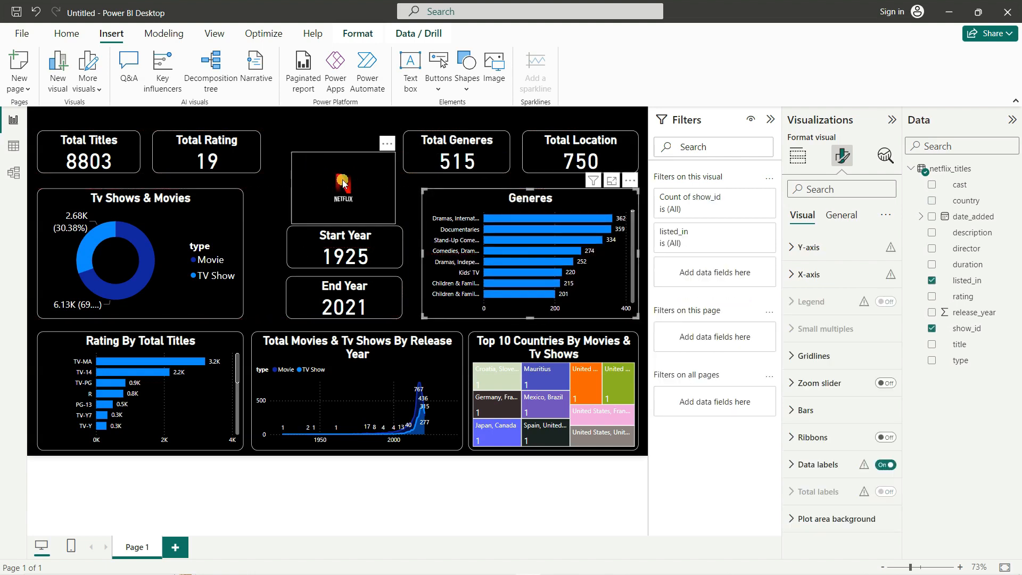
click(326, 177)
drag(296, 158, 262, 140)
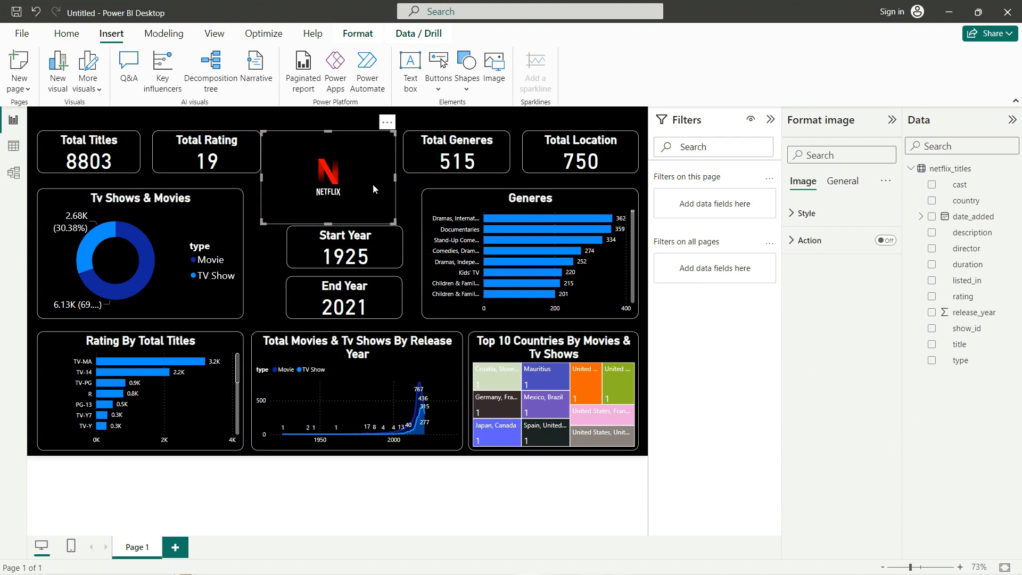
drag(374, 184, 379, 185)
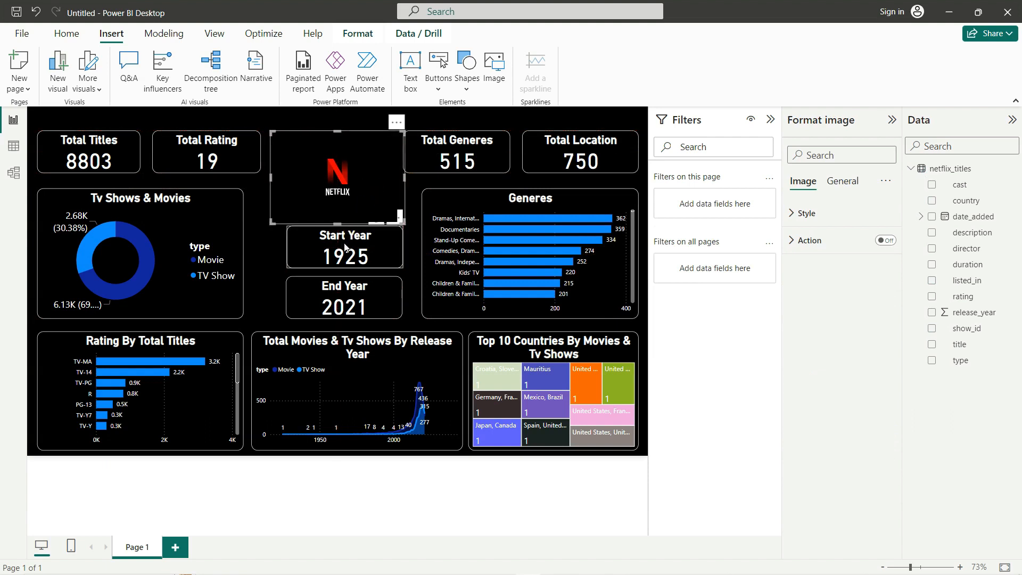
drag(345, 253, 337, 252)
drag(345, 288, 336, 288)
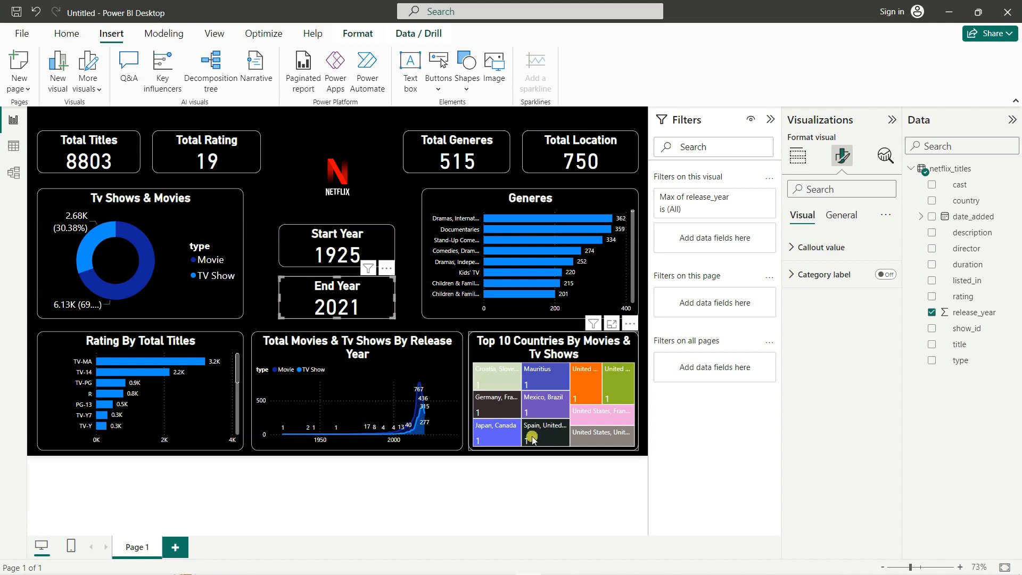
Step: Export the finished dashboard report to PDF
click(612, 489)
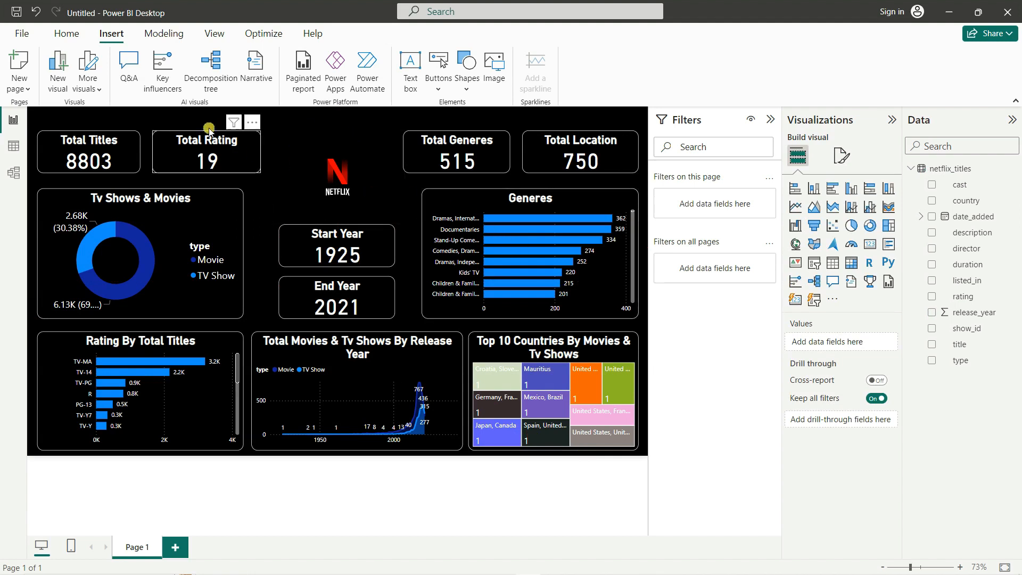
click(213, 36)
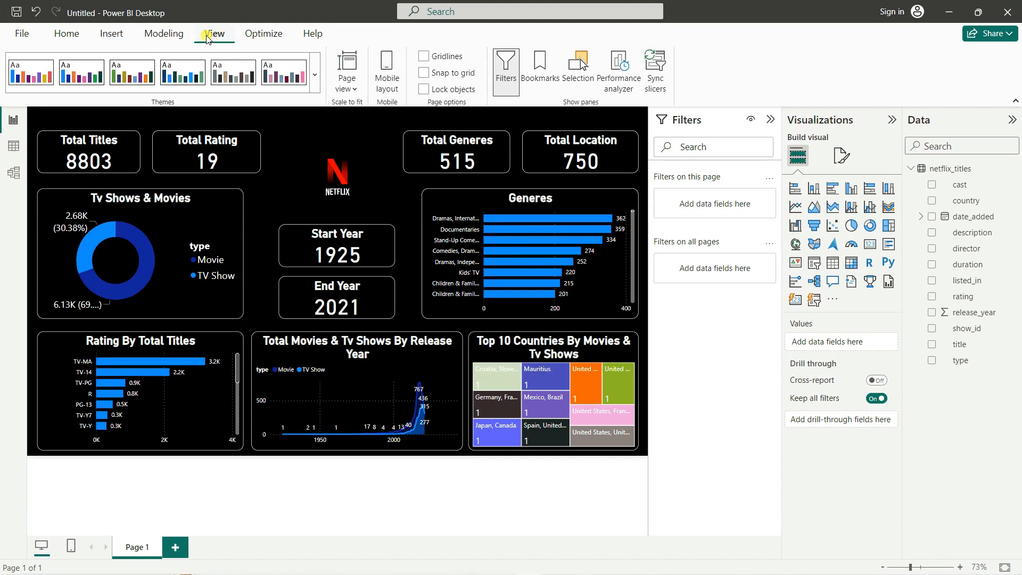
click(22, 34)
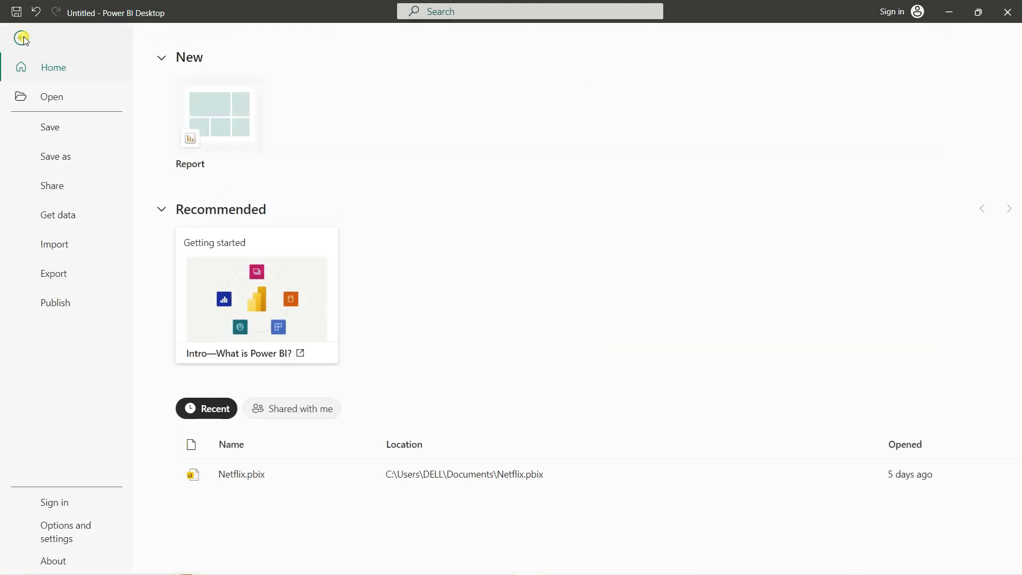
click(55, 275)
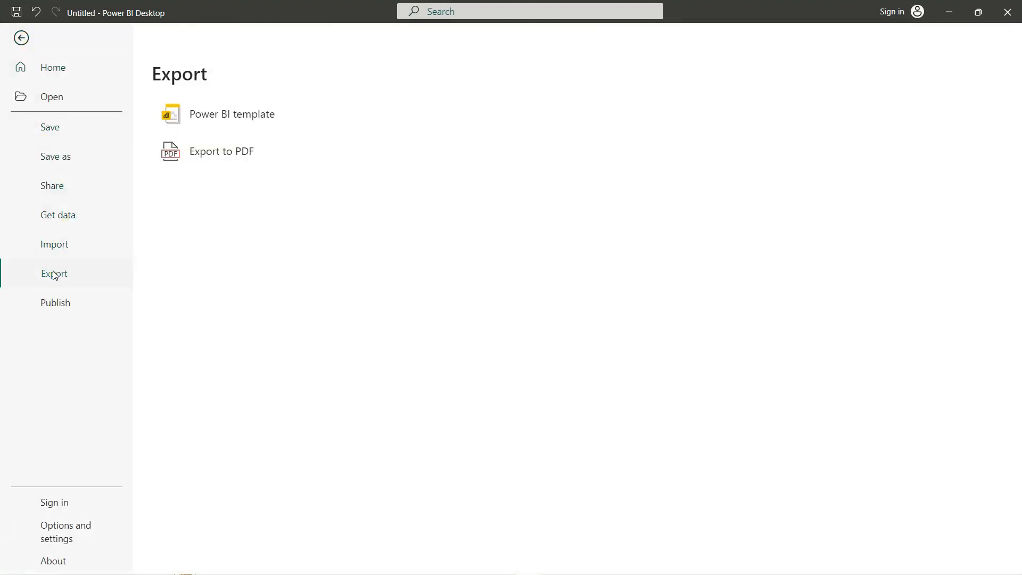
click(210, 156)
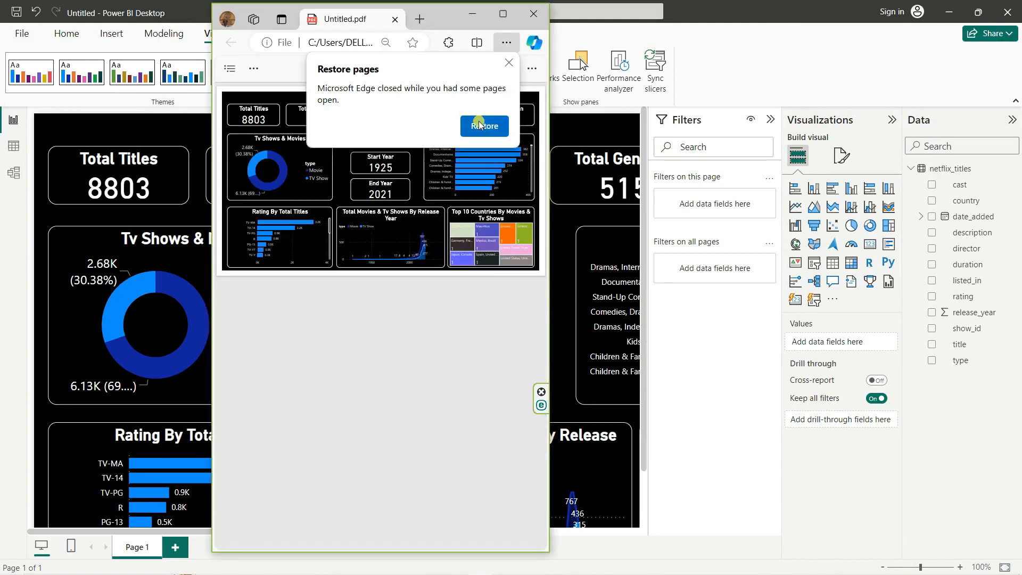
Step: Examine the exported dashboard page at a larger size in the maximized Microsoft Edge PDF window and close it
click(509, 62)
click(503, 13)
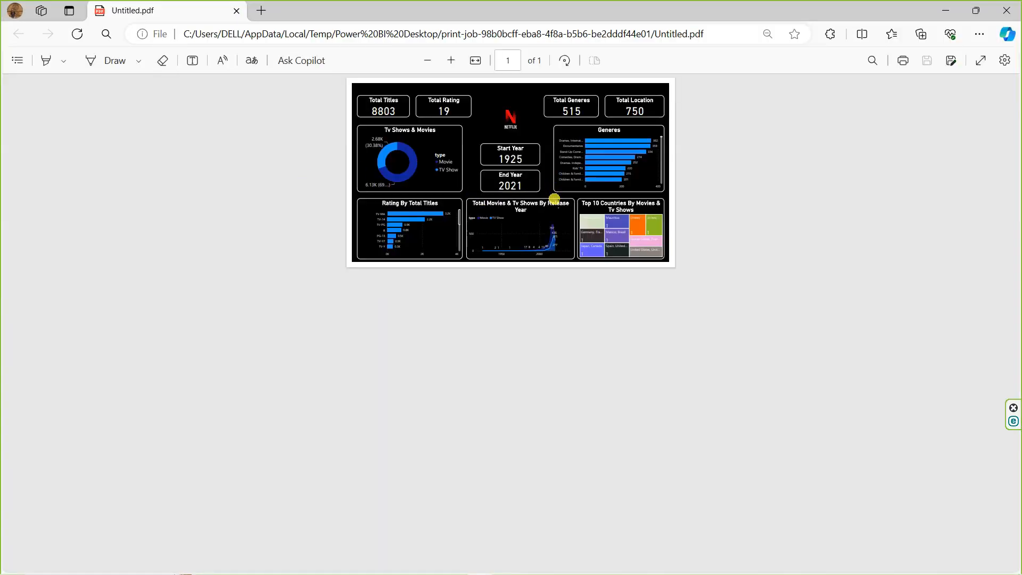
scroll(554, 190, up, 3)
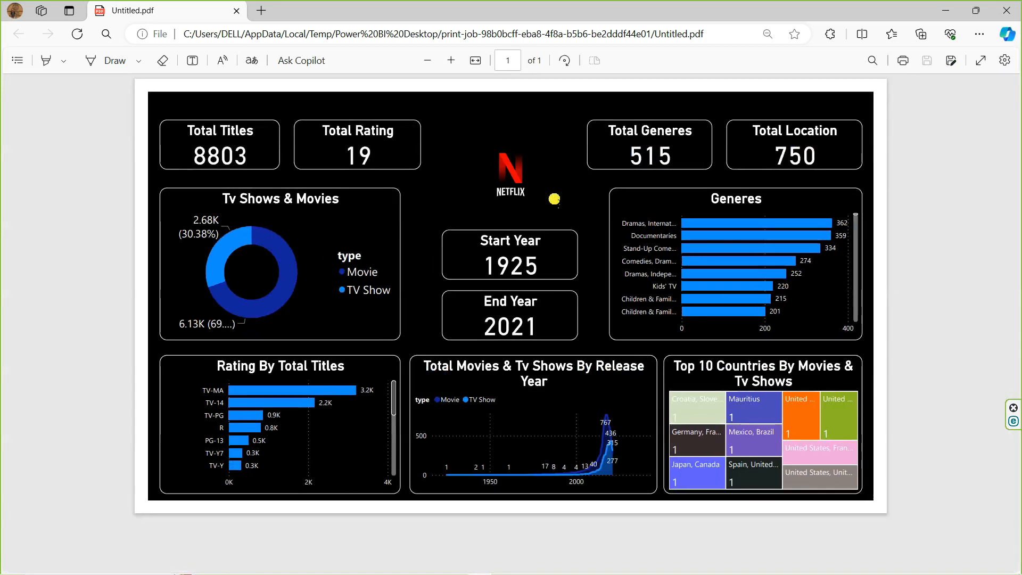
scroll(554, 199, down, 1)
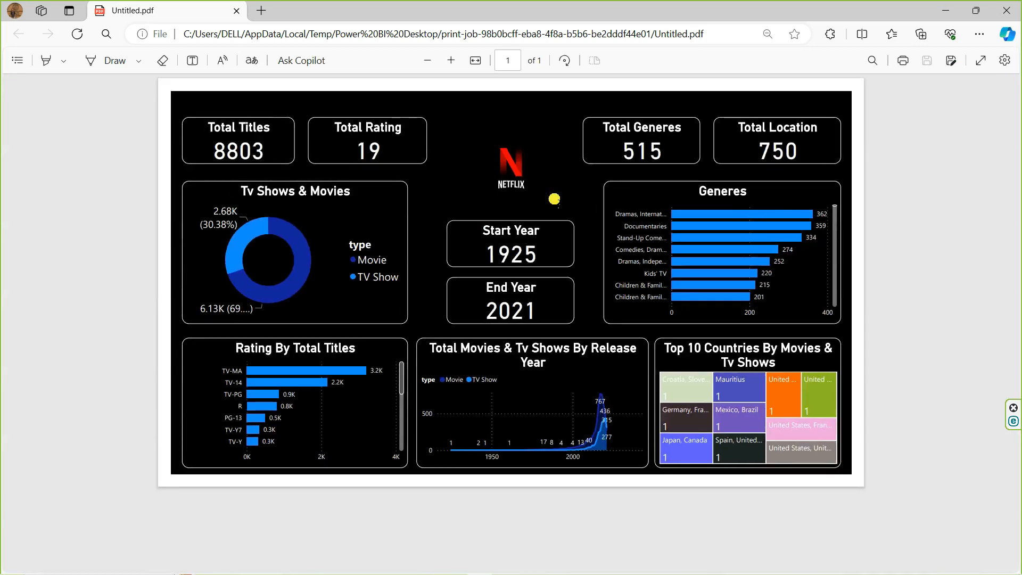
scroll(554, 199, up, 1)
scroll(555, 199, down, 2)
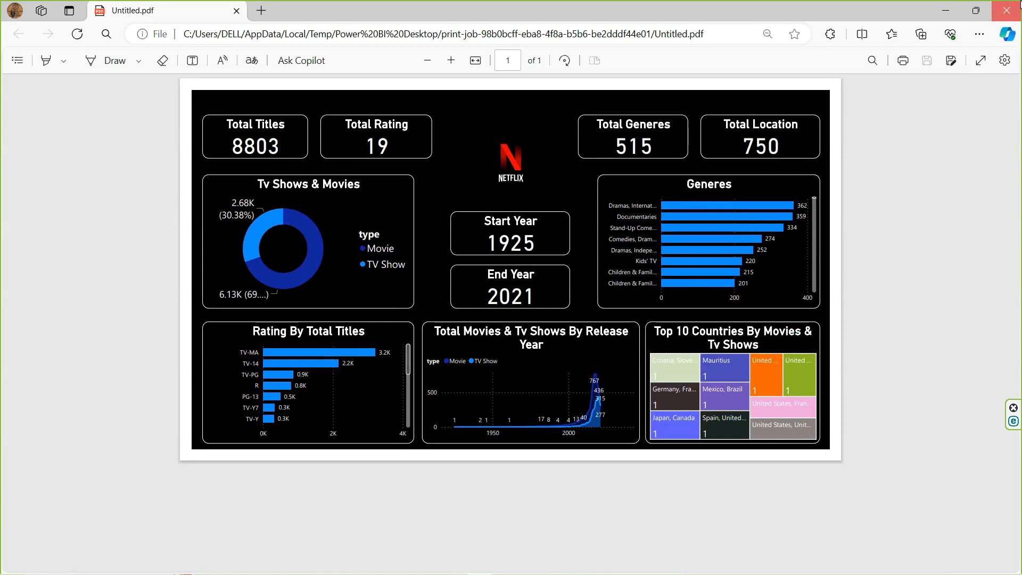
click(1018, 5)
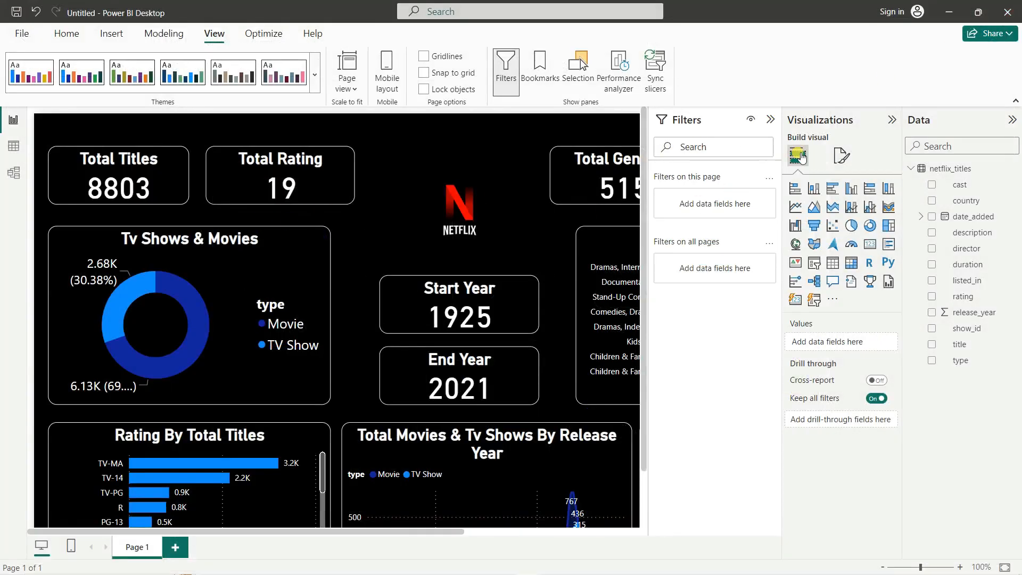
Step: Collapse the Filters and Visualizations panes and fit the whole dashboard page in view at 80% zoom
scroll(431, 298, down, 3)
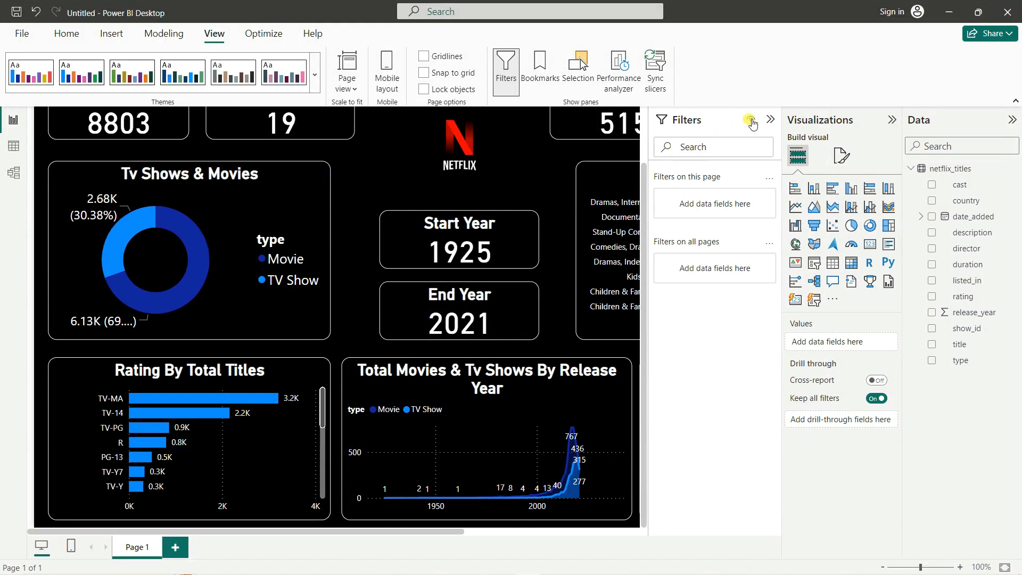
click(897, 121)
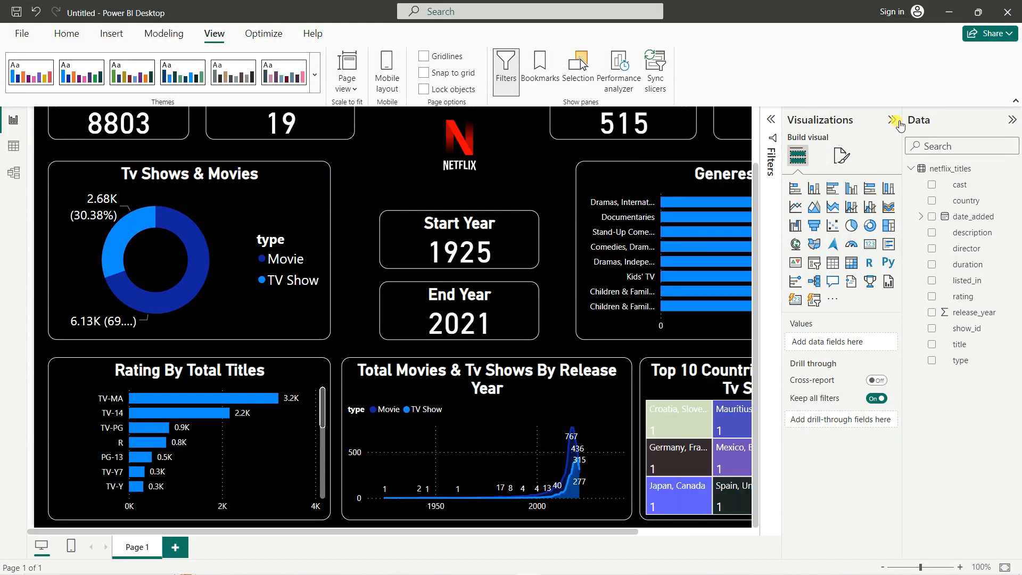
click(507, 197)
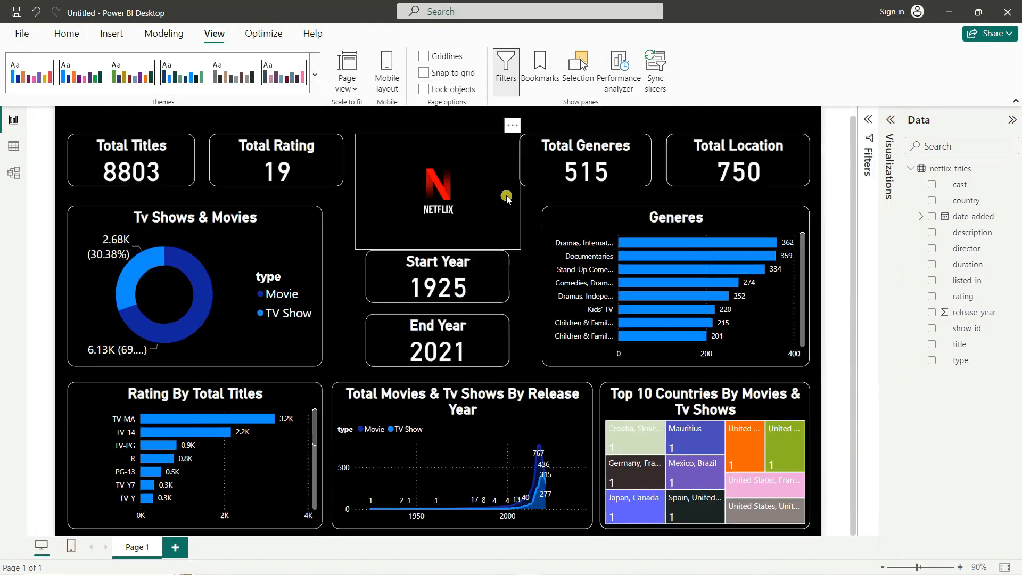
scroll(510, 198, down, 1)
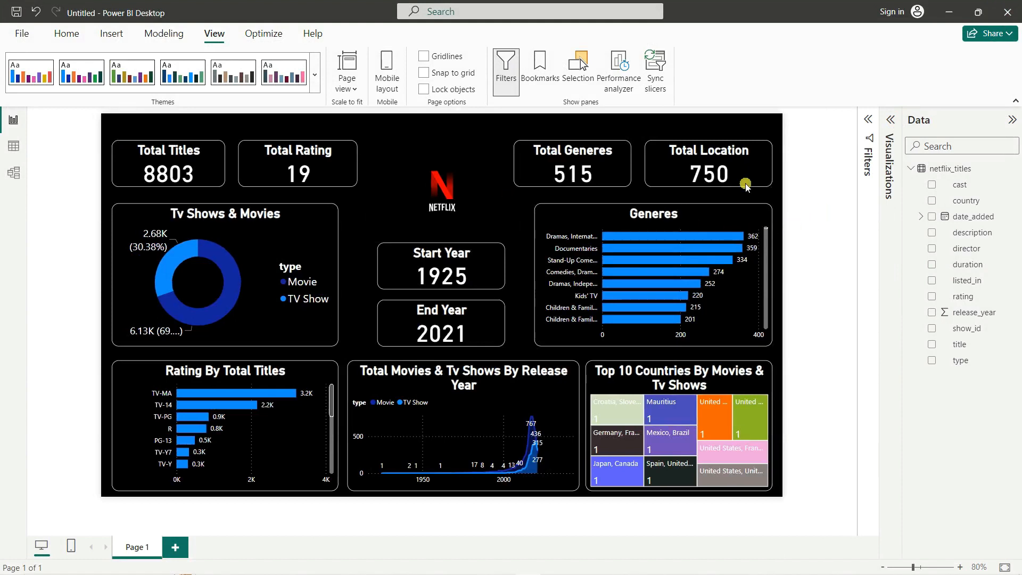
click(9, 37)
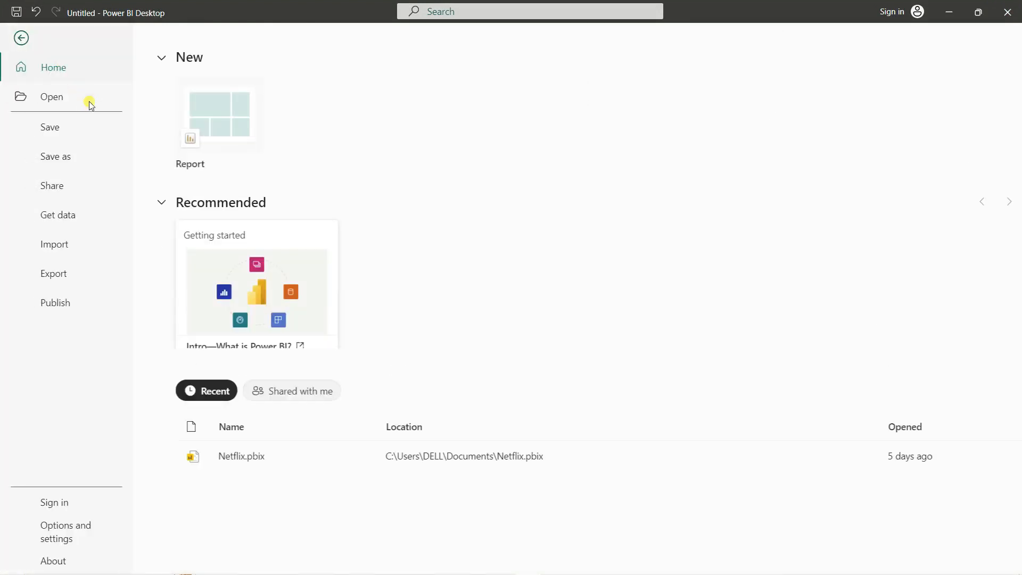
click(21, 37)
click(64, 36)
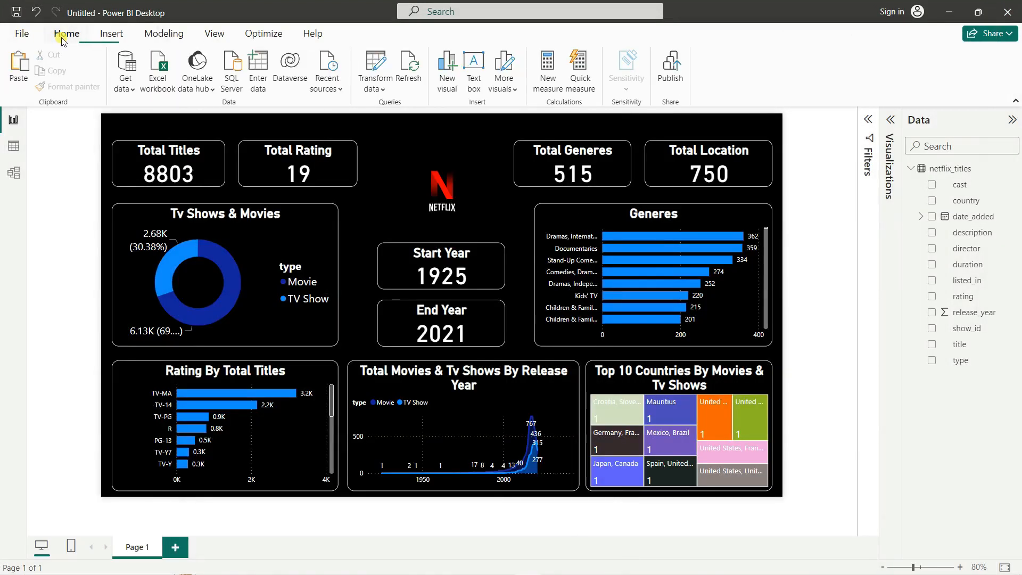